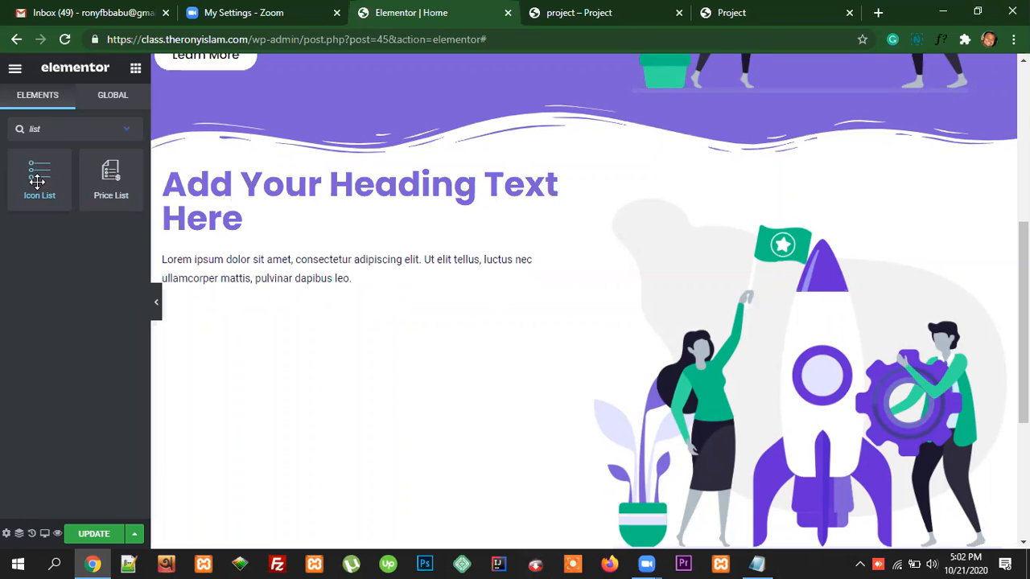
- Add an Icon List widget below the lorem ipsum paragraph, beside the rocket illustration
{"action": "left_click_drag", "start_coordinate": [39, 175], "coordinate": [267, 294]}
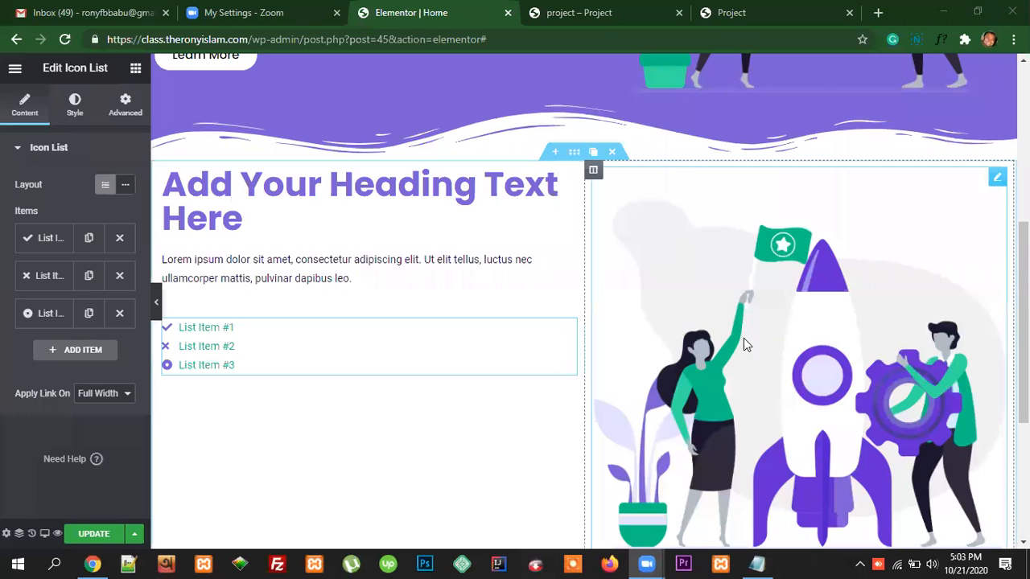
{"action": "left_click", "coordinate": [756, 563]}
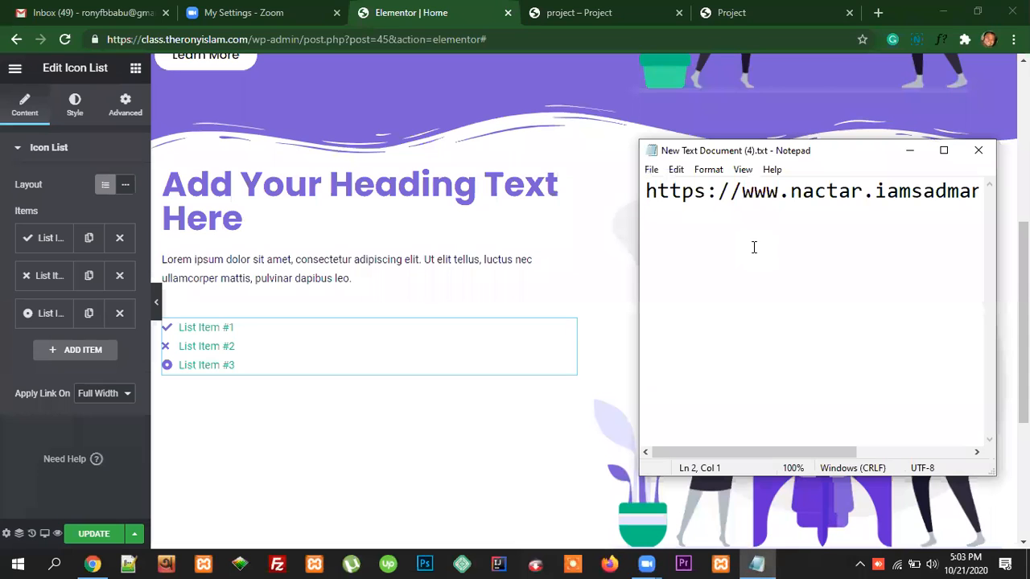
{"action": "left_click", "coordinate": [911, 150]}
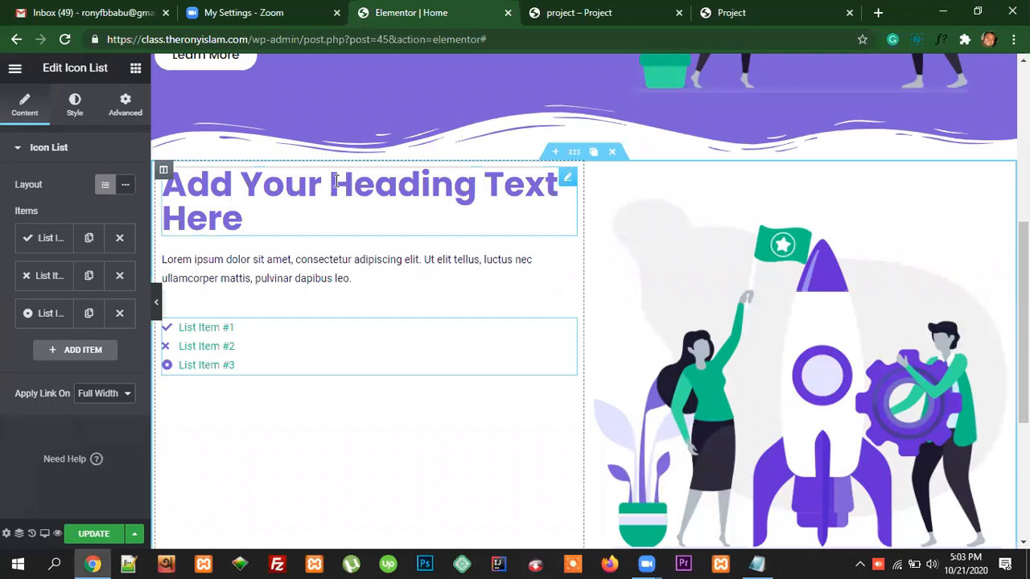
- Compare the heading, paragraph and checklist on the reference project page with the section being built
{"action": "left_click", "coordinate": [592, 13]}
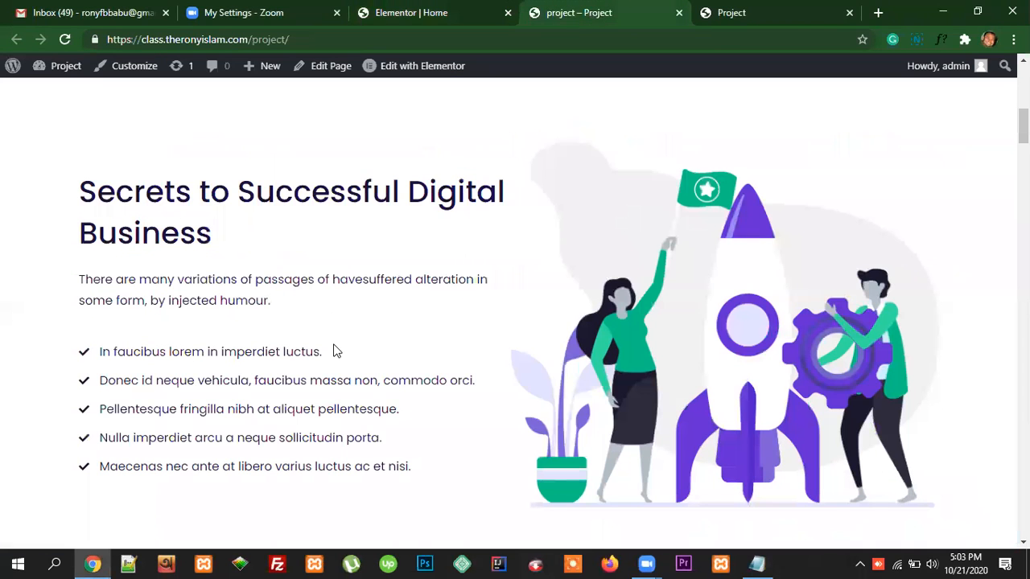
{"action": "left_click", "coordinate": [409, 13]}
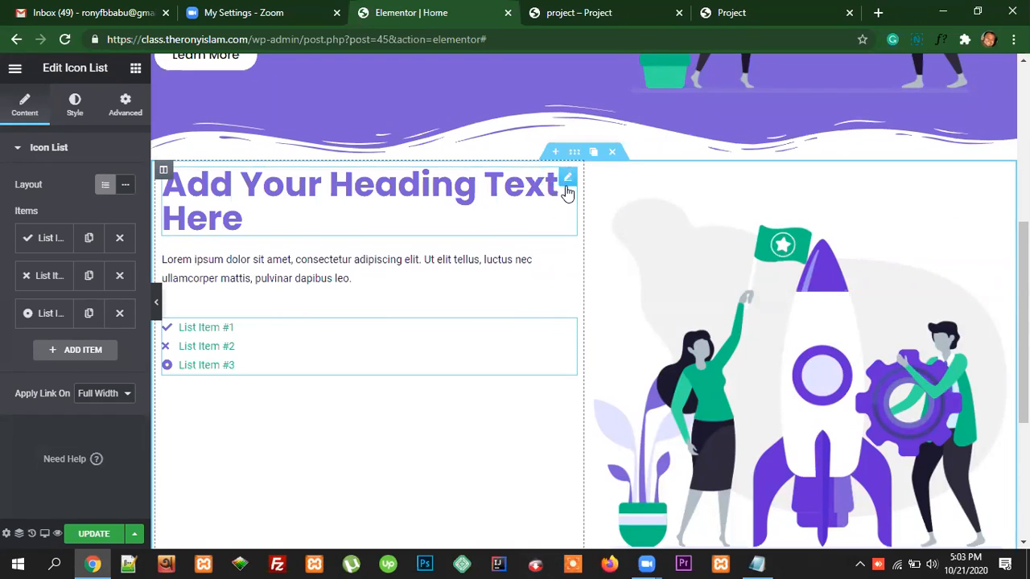
{"action": "left_click", "coordinate": [579, 15]}
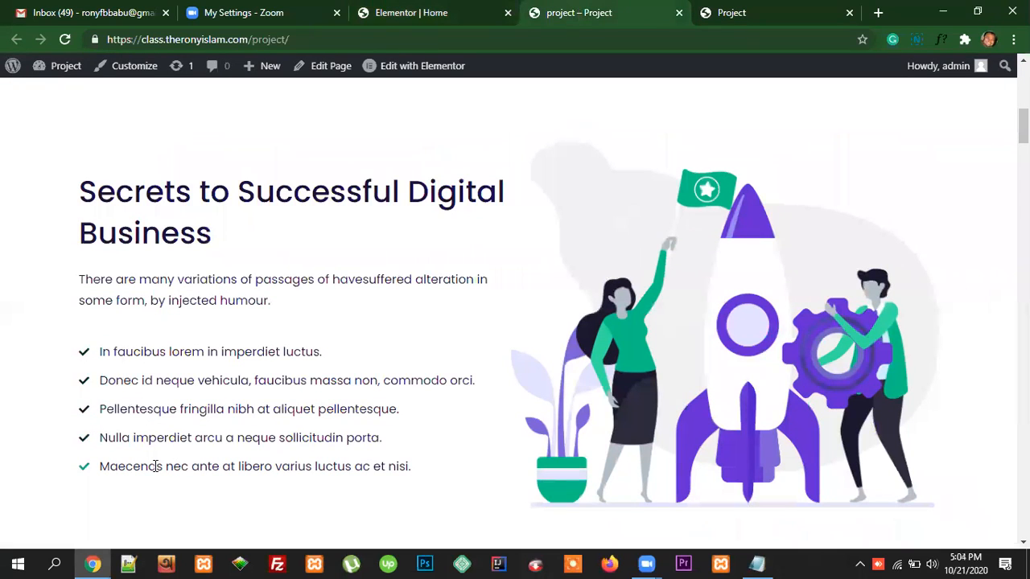
{"action": "left_click", "coordinate": [447, 15]}
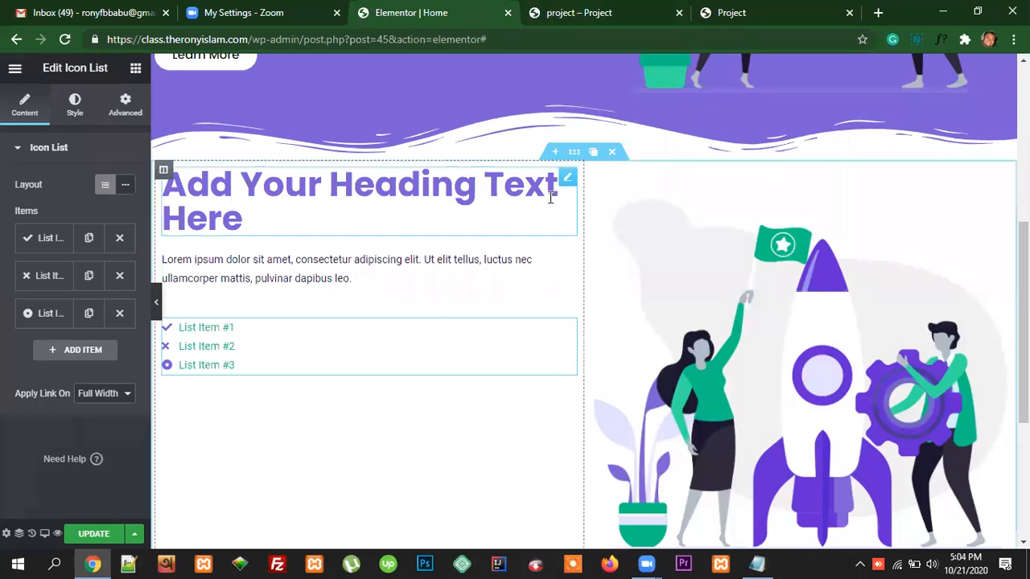
- Replace the placeholder heading above the paragraph with "Secrets to Successful Digital Business", copied from the reference project page
{"action": "left_click", "coordinate": [567, 178]}
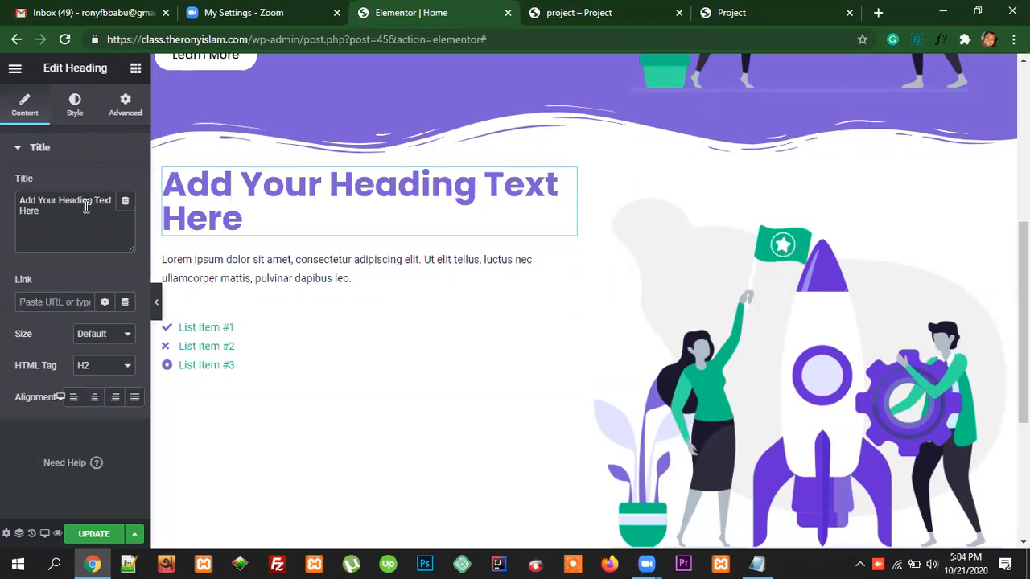
{"action": "left_click", "coordinate": [559, 18]}
{"action": "left_click_drag", "start_coordinate": [225, 238], "coordinate": [81, 191]}
{"action": "right_click", "coordinate": [123, 192]}
{"action": "left_click", "coordinate": [154, 203]}
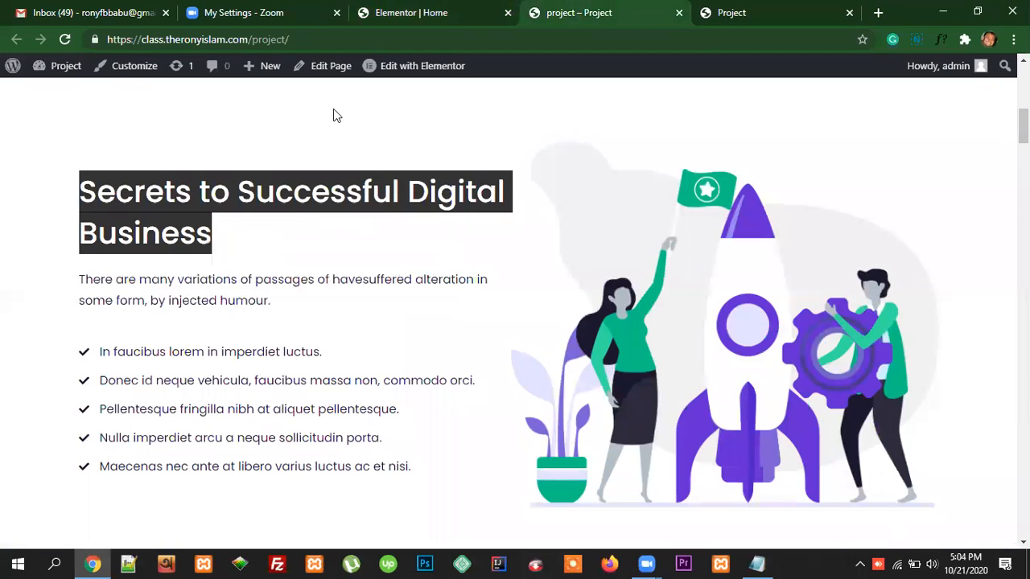
{"action": "left_click", "coordinate": [405, 18]}
{"action": "left_click_drag", "start_coordinate": [37, 212], "coordinate": [22, 199]}
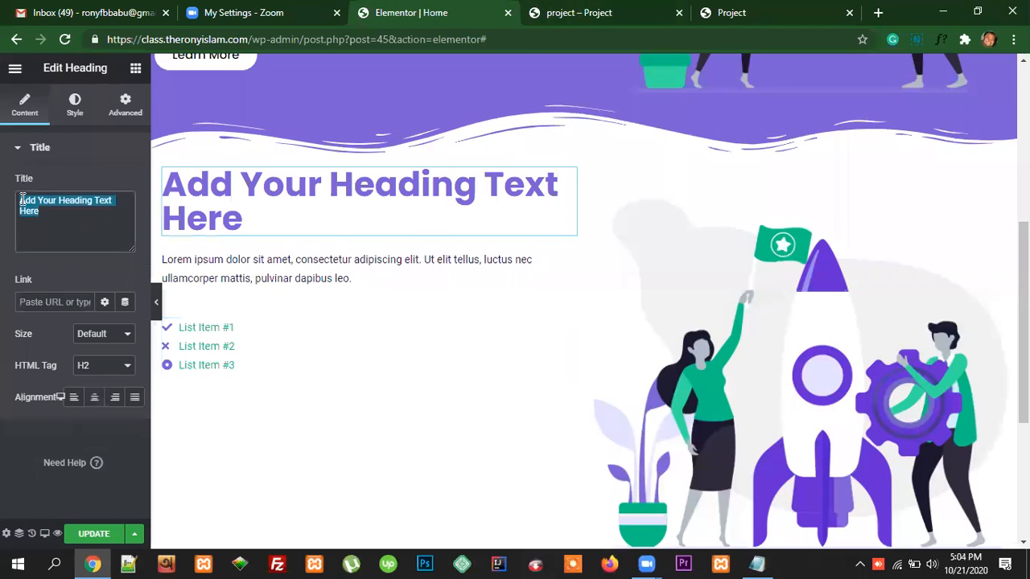
{"action": "right_click", "coordinate": [23, 202]}
{"action": "left_click", "coordinate": [60, 269]}
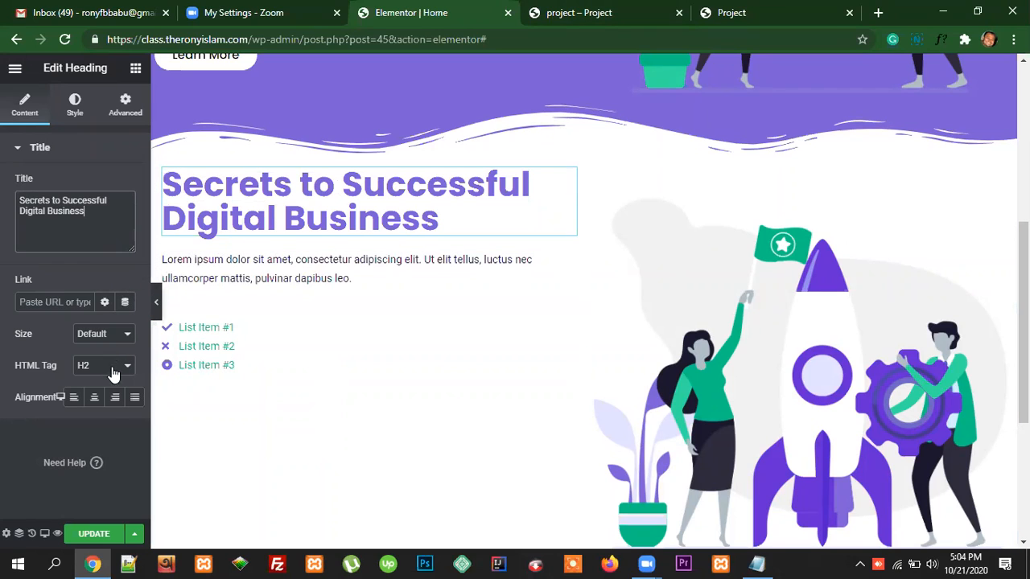
- Look through the global colors offered for the heading's text and the Site Settings, then close the settings
{"action": "left_click", "coordinate": [74, 106]}
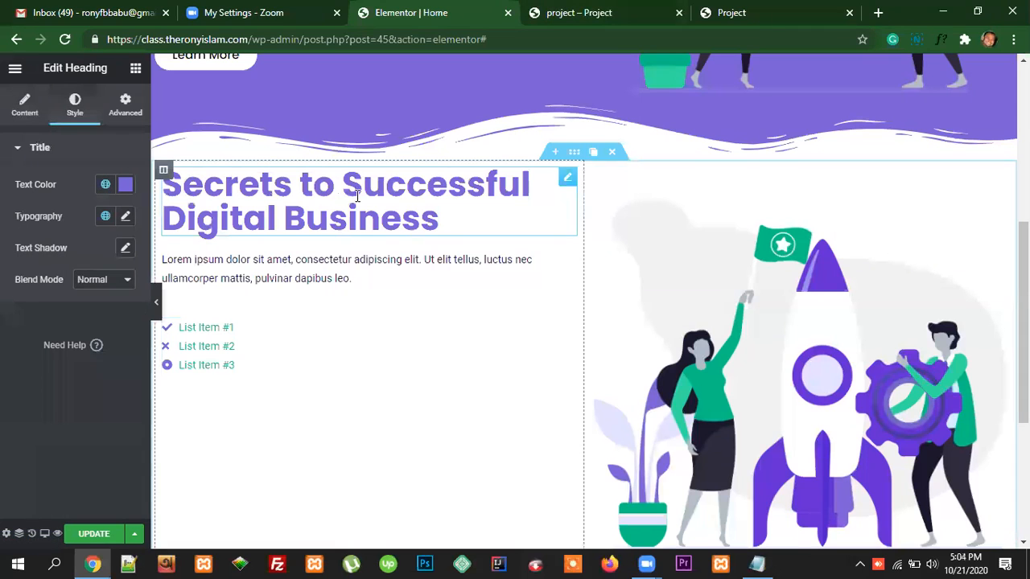
{"action": "left_click", "coordinate": [106, 185]}
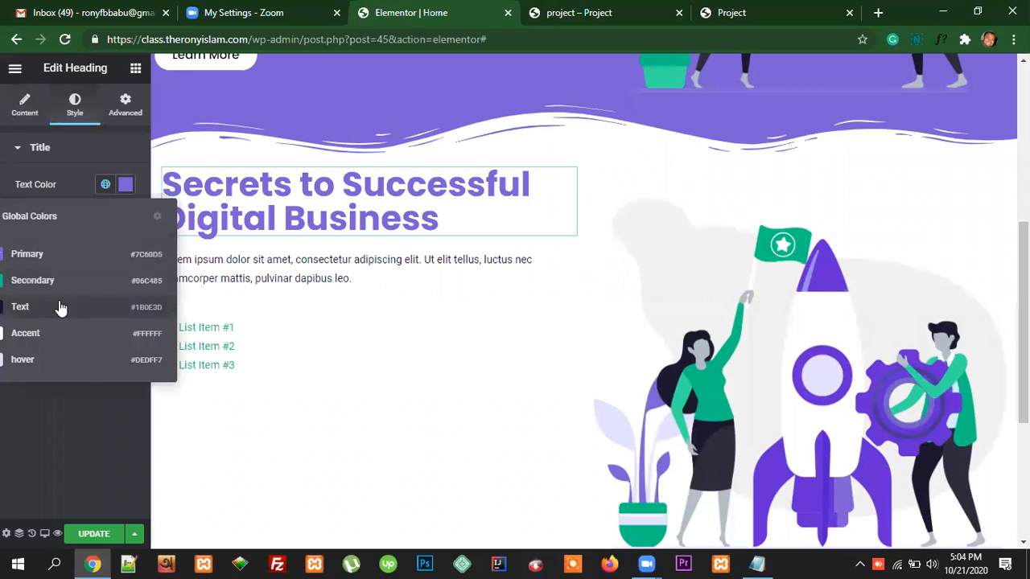
{"action": "left_click", "coordinate": [72, 170]}
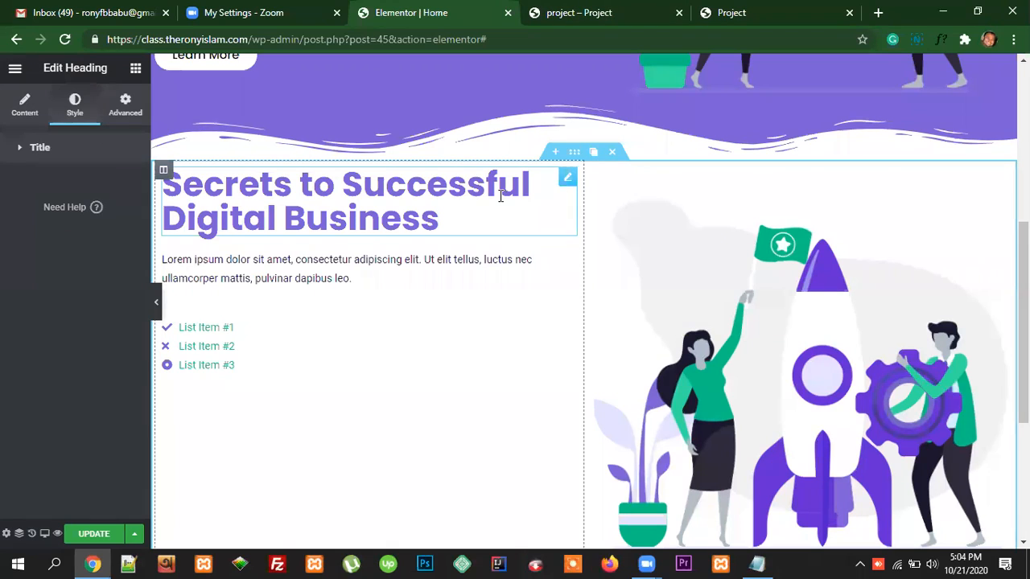
{"action": "left_click", "coordinate": [15, 70]}
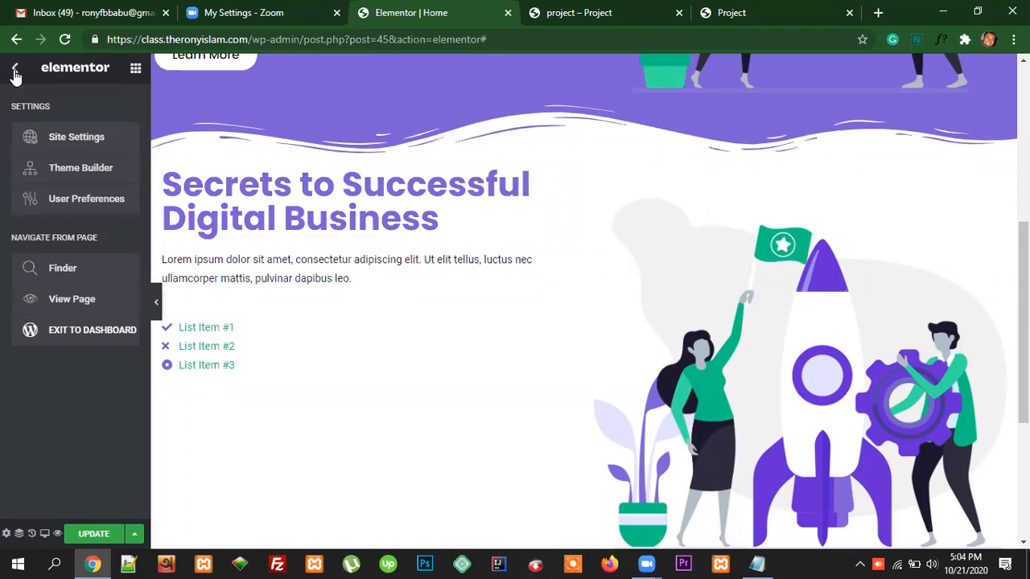
{"action": "left_click", "coordinate": [73, 139]}
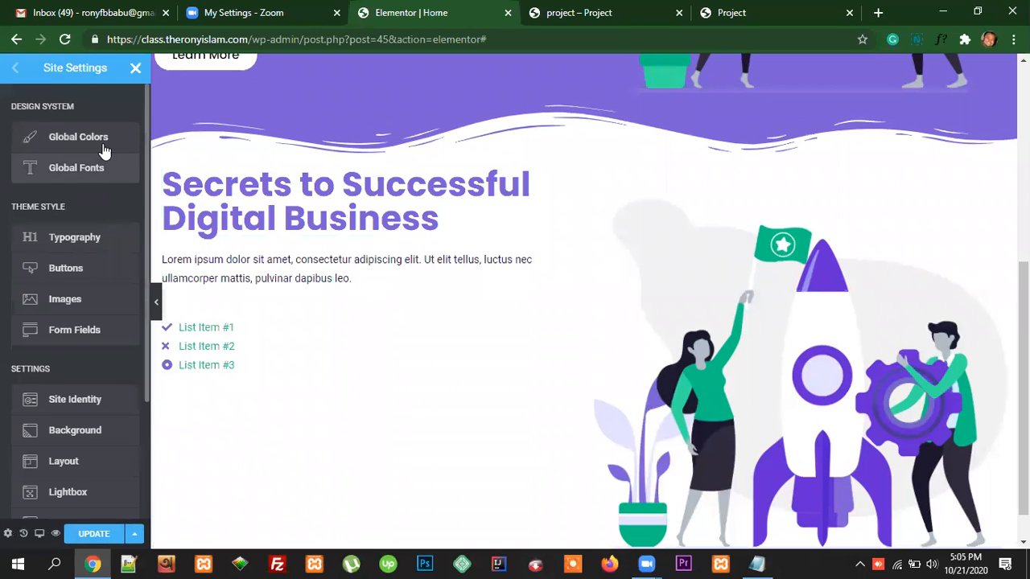
{"action": "left_click", "coordinate": [135, 67]}
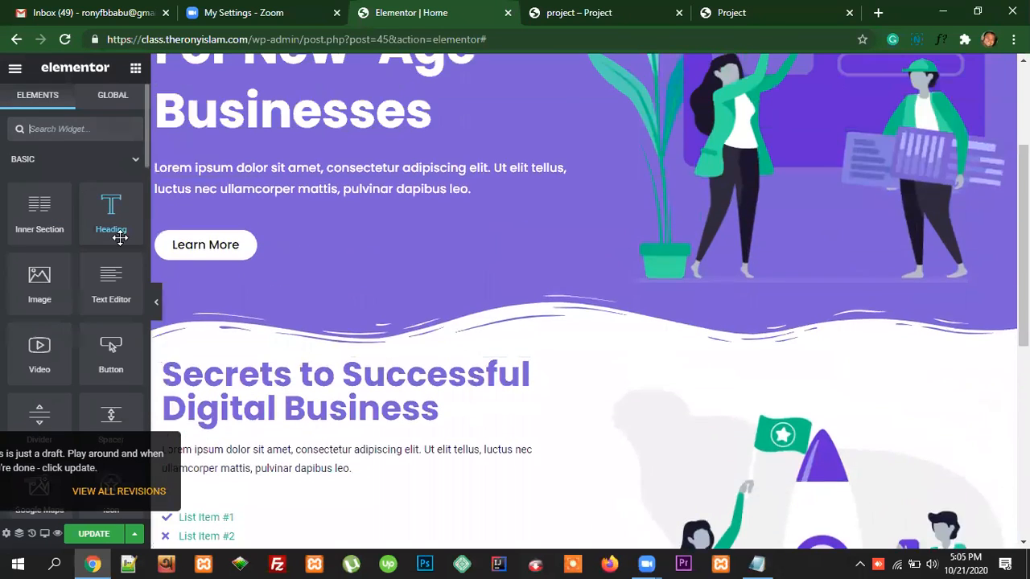
{"action": "scroll", "coordinate": [510, 402], "scroll_direction": "down", "scroll_amount": 7}
{"action": "scroll", "coordinate": [527, 399], "scroll_direction": "up", "scroll_amount": 1}
{"action": "scroll", "coordinate": [531, 370], "scroll_direction": "up", "scroll_amount": 1}
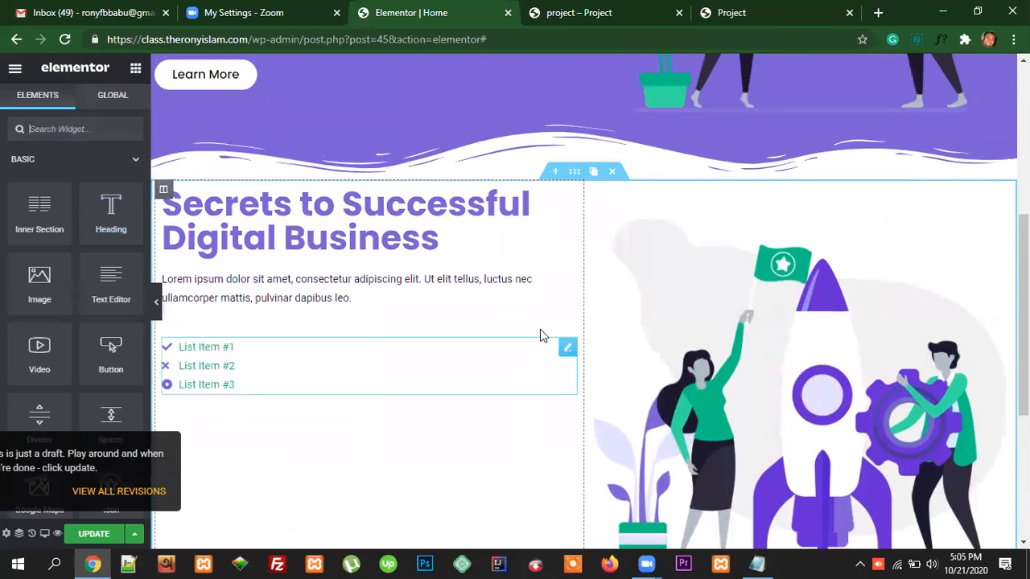
{"action": "left_click_drag", "start_coordinate": [568, 201], "coordinate": [651, 204]}
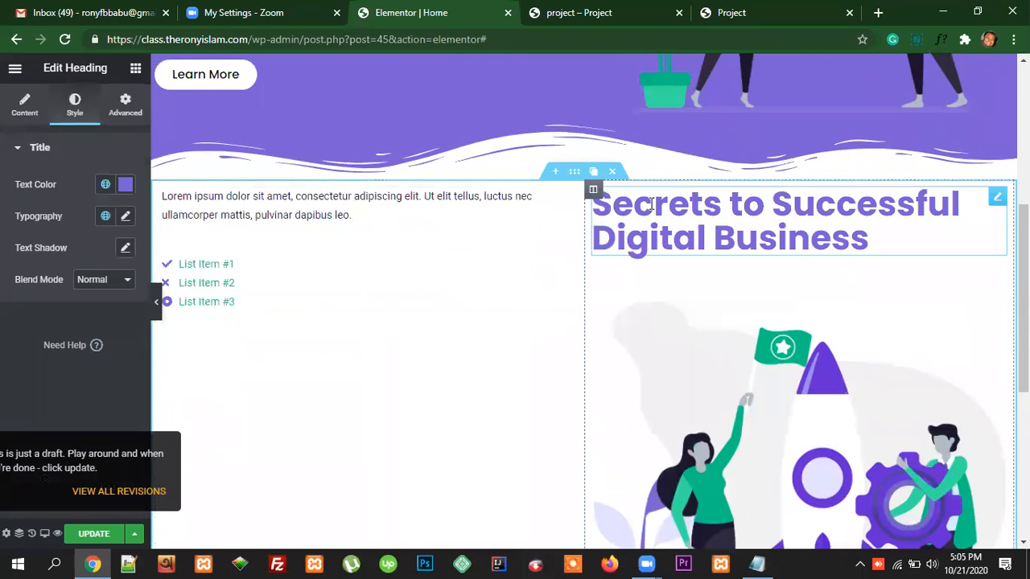
{"action": "mouse_move", "coordinate": [994, 207]}
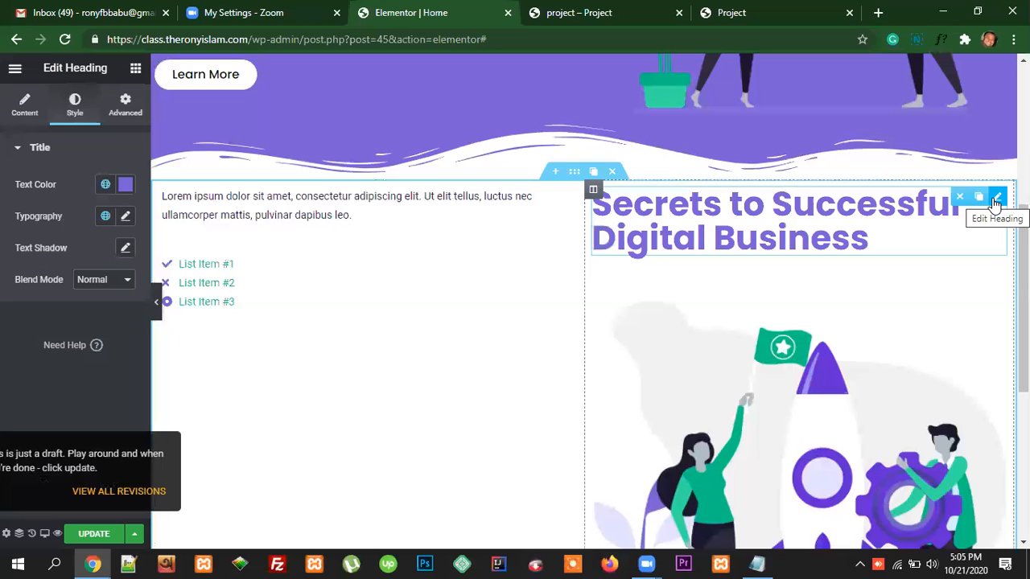
{"action": "key", "text": "ctrl+z"}
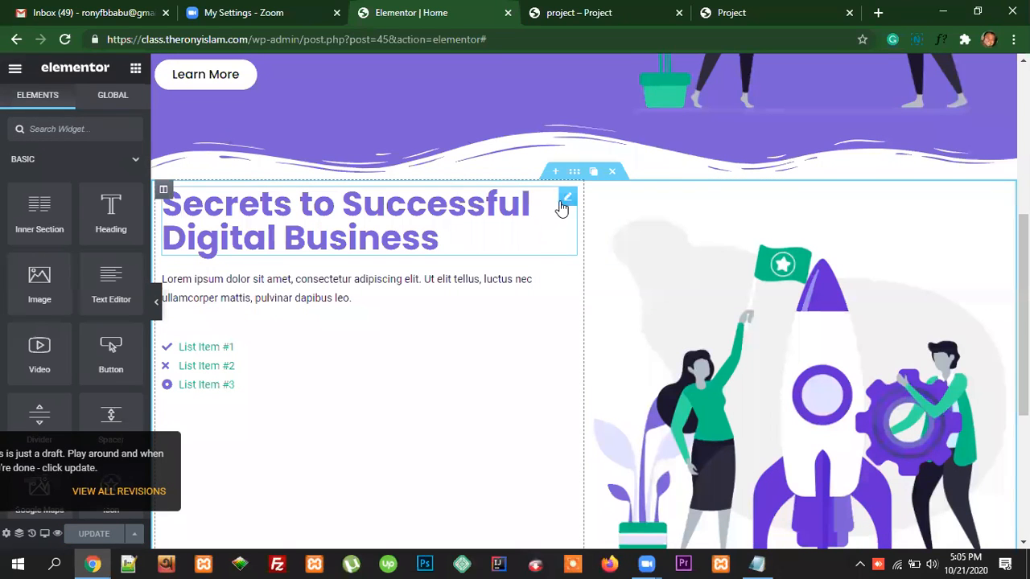
- Widen the editing panel and set the "Secrets to Successful Digital Business" heading's color to the global Text color #1B0E3D
{"action": "left_click", "coordinate": [567, 198]}
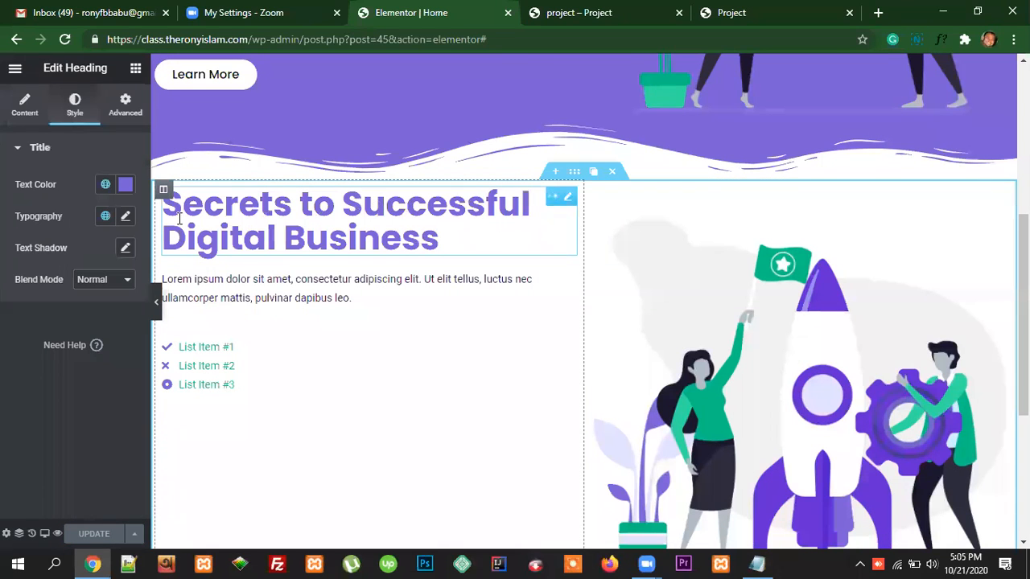
{"action": "left_click", "coordinate": [106, 187]}
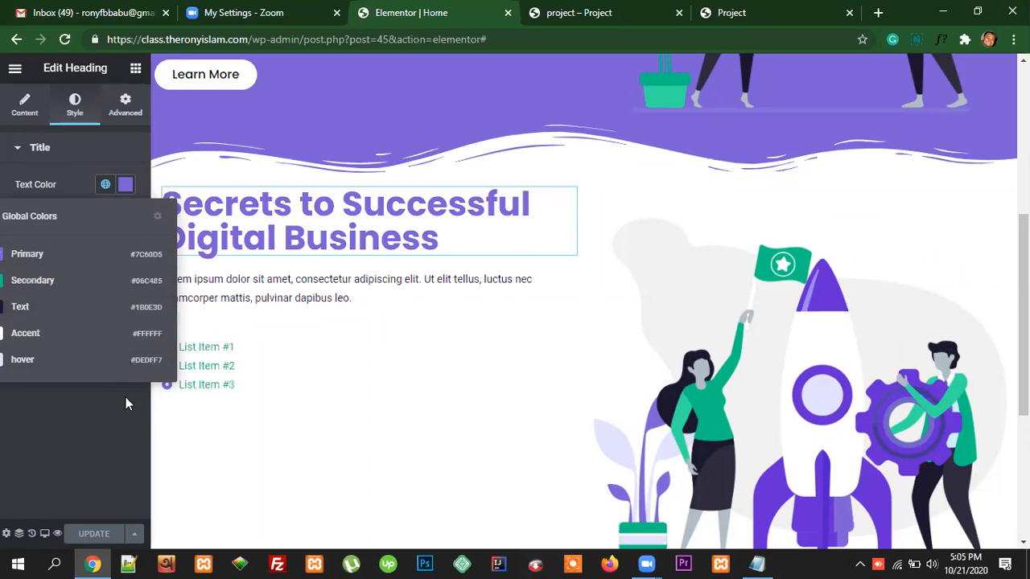
{"action": "left_click_drag", "start_coordinate": [149, 409], "coordinate": [184, 415]}
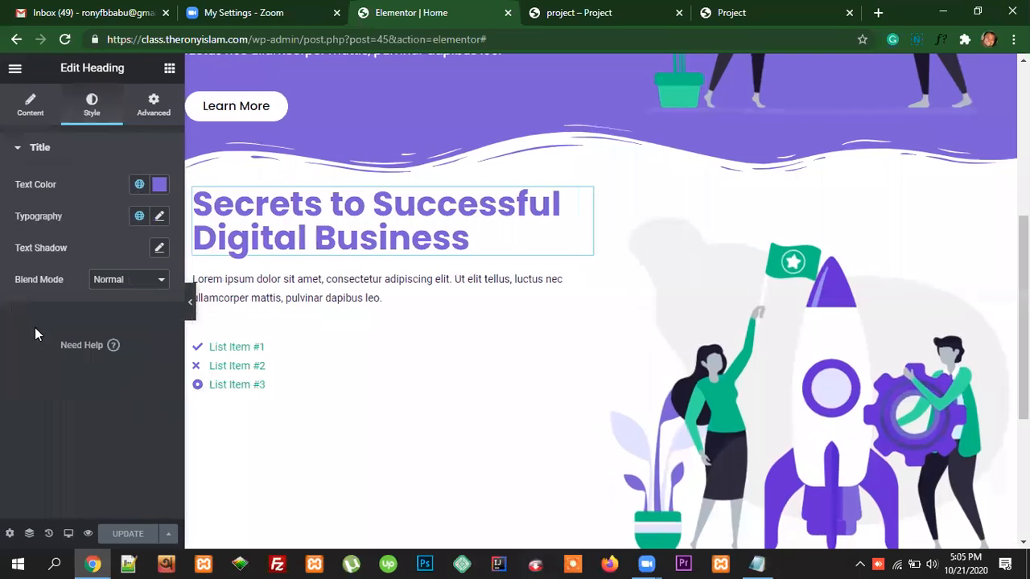
{"action": "left_click", "coordinate": [139, 185]}
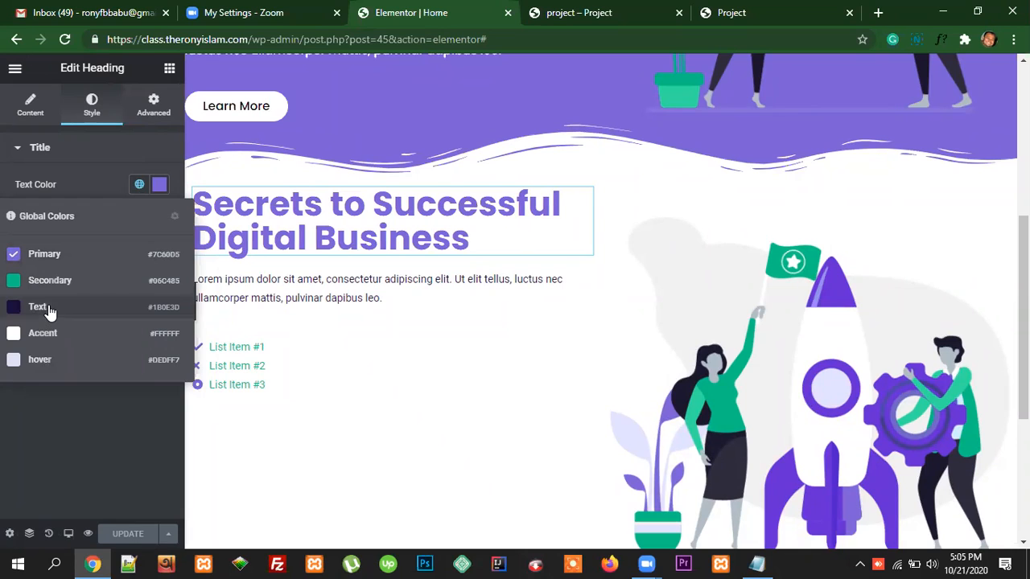
{"action": "left_click", "coordinate": [48, 310]}
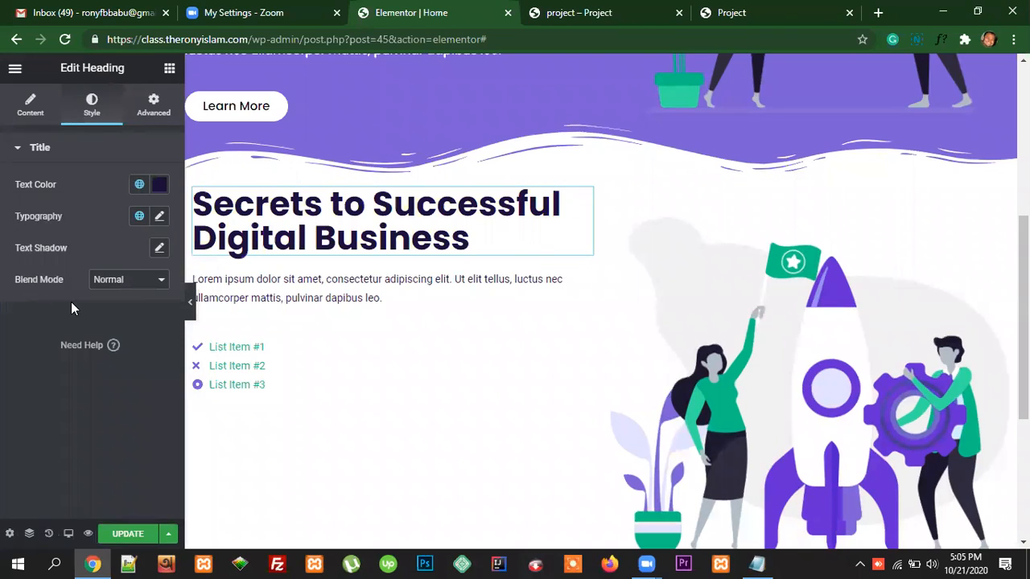
- Set the heading's font weight to 600 and its font size to 40 px
{"action": "left_click", "coordinate": [158, 217]}
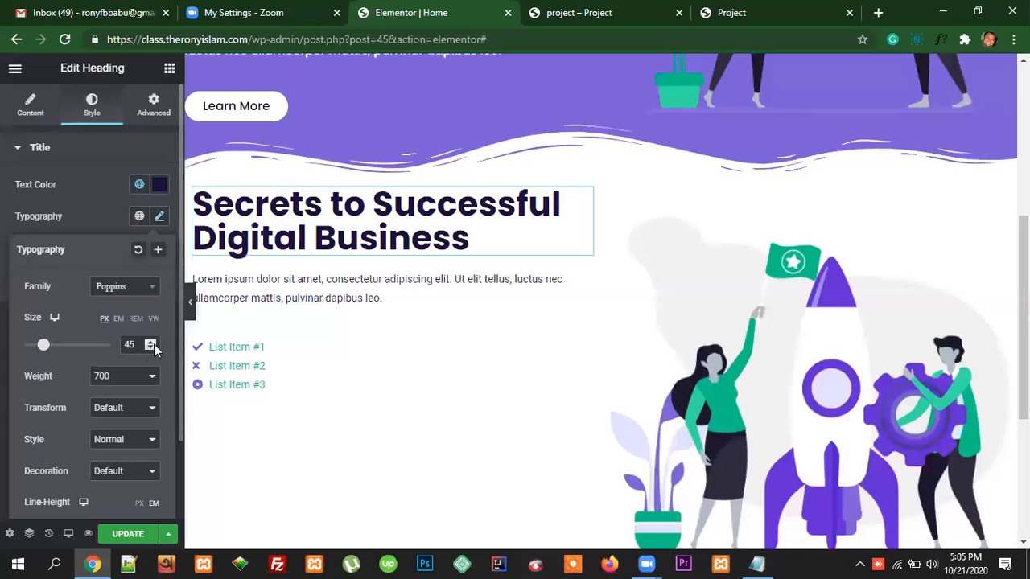
{"action": "left_click", "coordinate": [120, 383]}
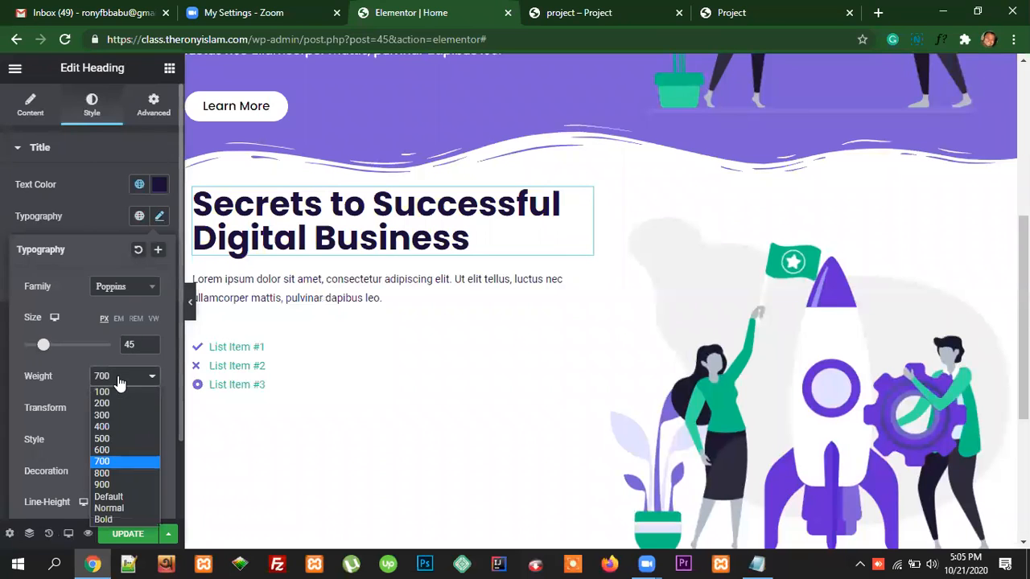
{"action": "left_click", "coordinate": [113, 452]}
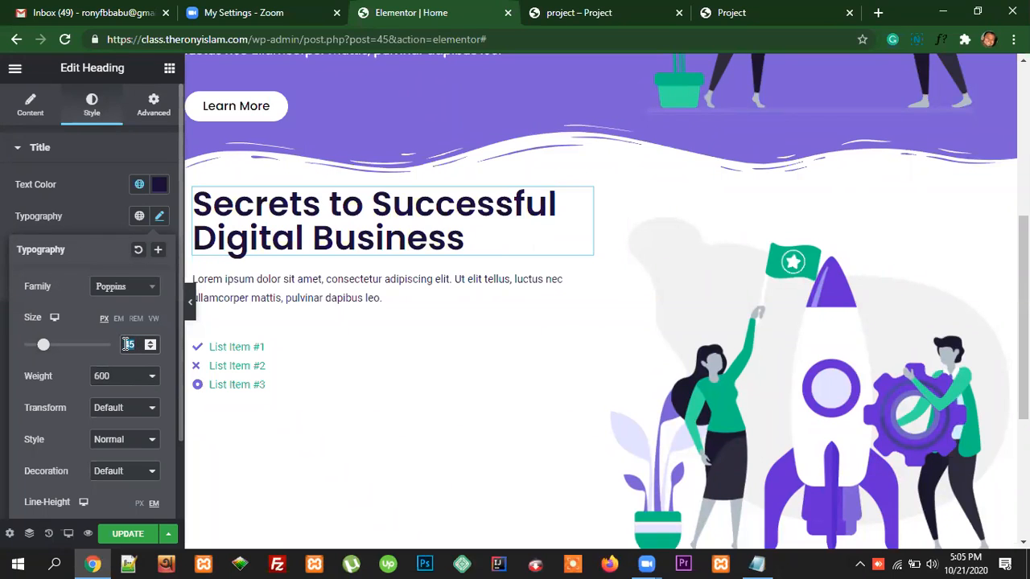
{"action": "type", "text": "35"}
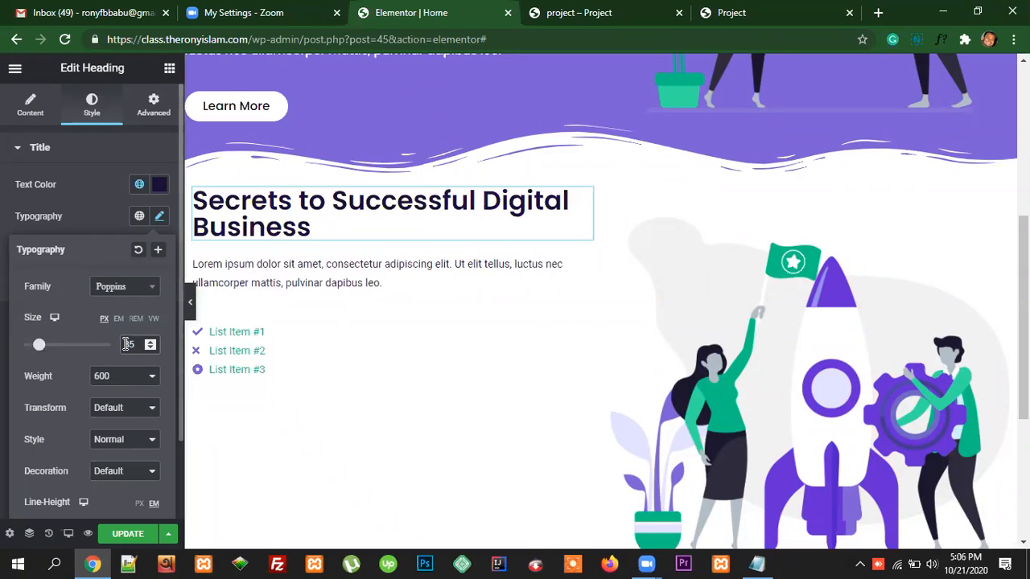
{"action": "key", "text": "BackSpace"}
{"action": "key", "text": "BackSpace"}
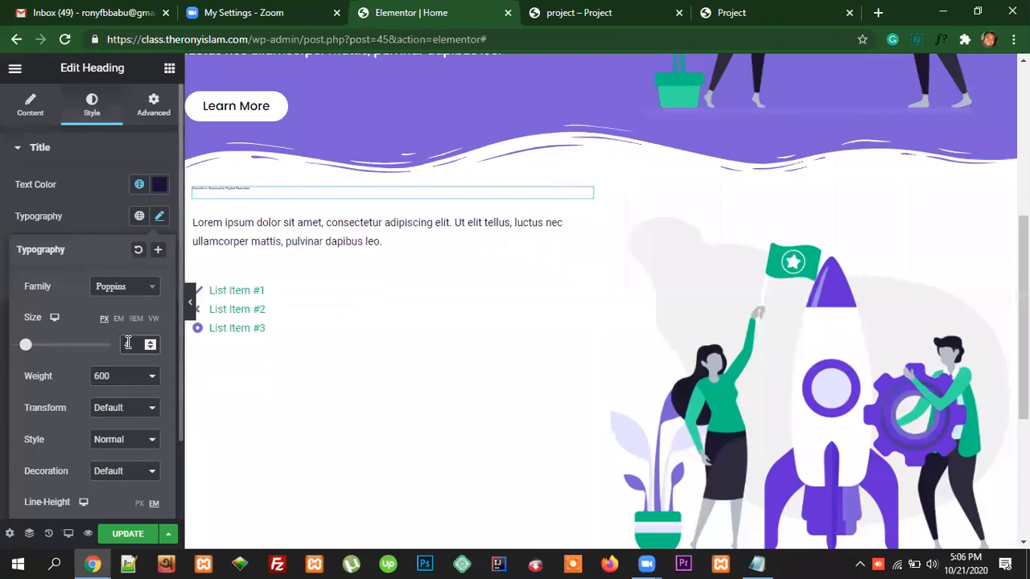
{"action": "type", "text": "40"}
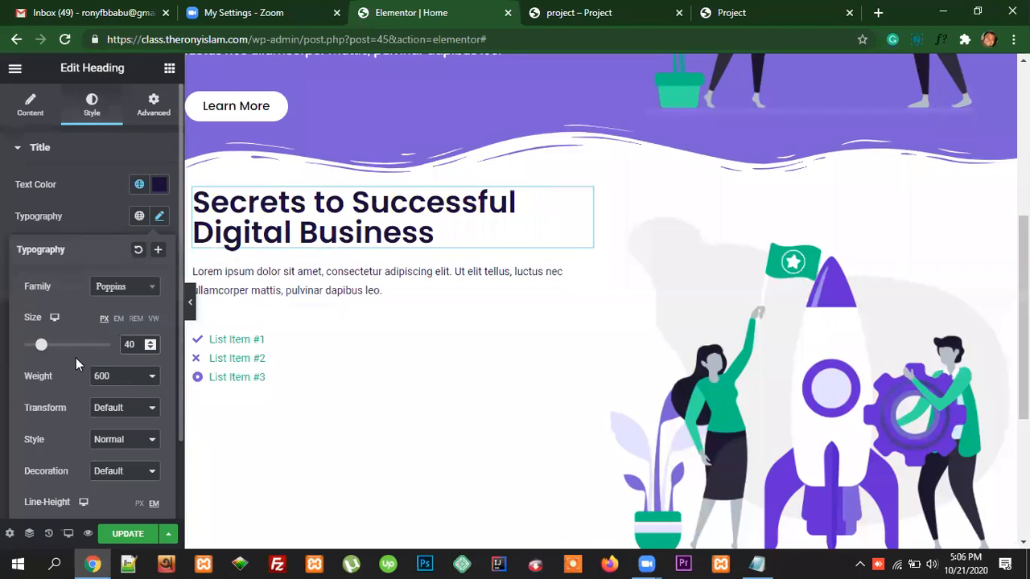
- Set the "Secrets to Successful Digital Business" heading's line height to 55 px, using pixels as the unit
{"action": "scroll", "coordinate": [120, 370], "scroll_direction": "down", "scroll_amount": 1}
{"action": "scroll", "coordinate": [123, 395], "scroll_direction": "down", "scroll_amount": 1}
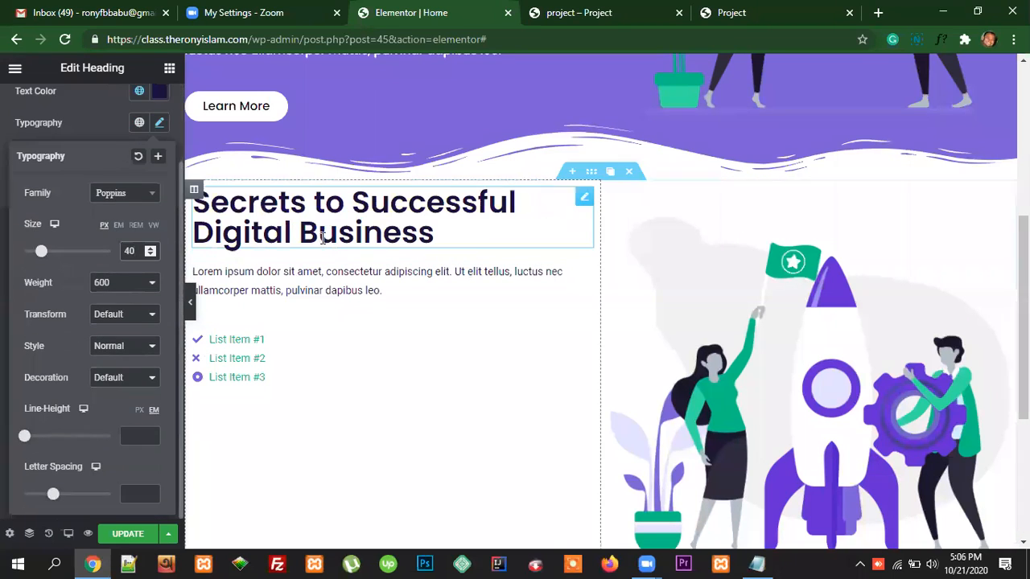
{"action": "left_click_drag", "start_coordinate": [25, 436], "coordinate": [24, 438]}
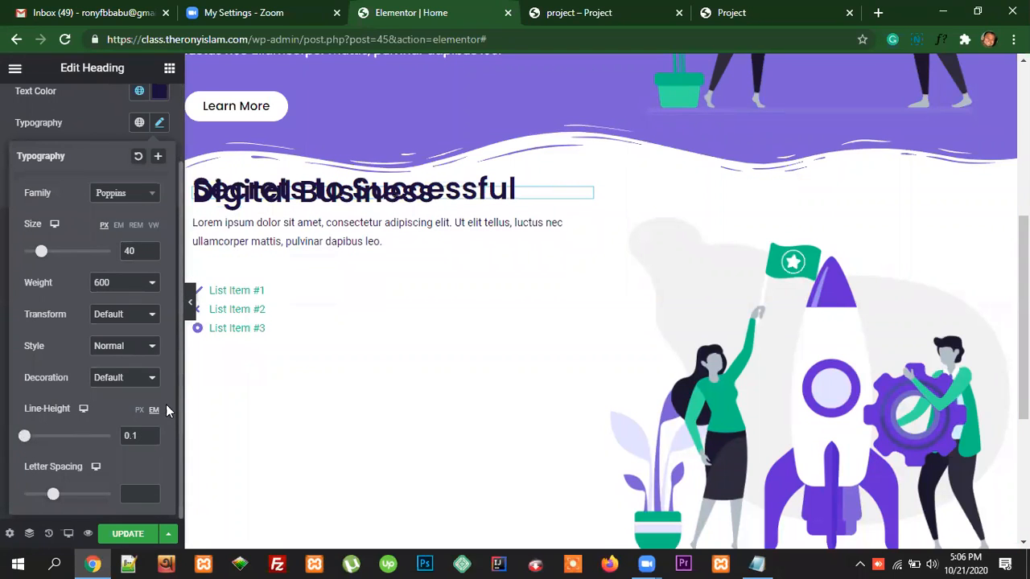
{"action": "left_click", "coordinate": [139, 412]}
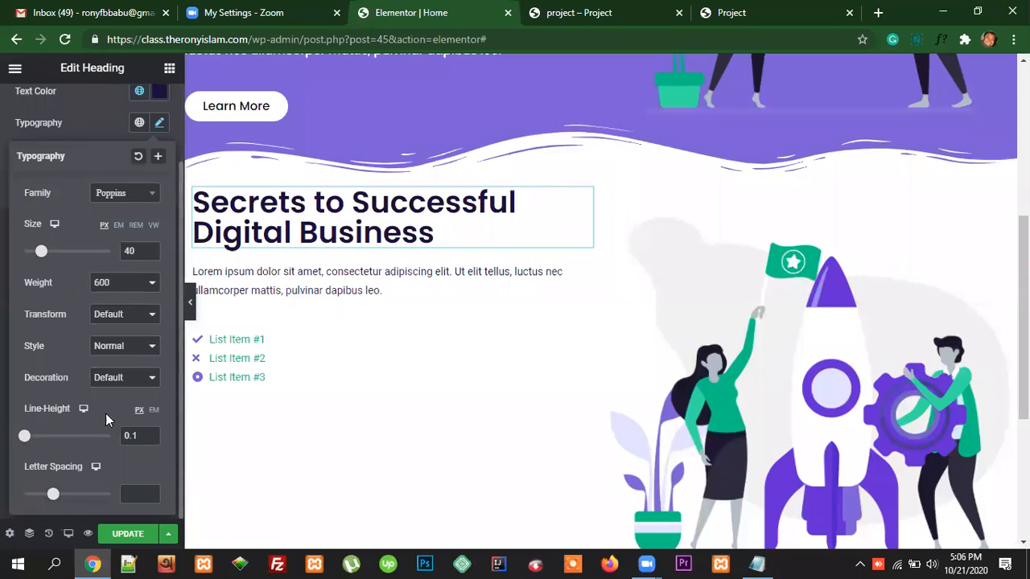
{"action": "left_click_drag", "start_coordinate": [27, 437], "coordinate": [71, 443]}
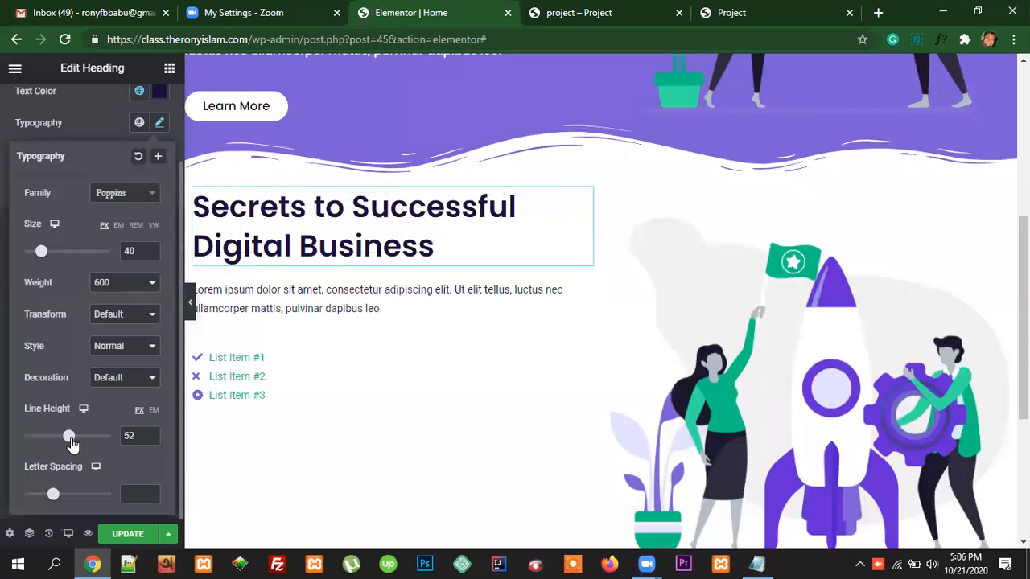
{"action": "left_click", "coordinate": [151, 434]}
{"action": "left_click", "coordinate": [151, 434]}
{"action": "left_click", "coordinate": [151, 433]}
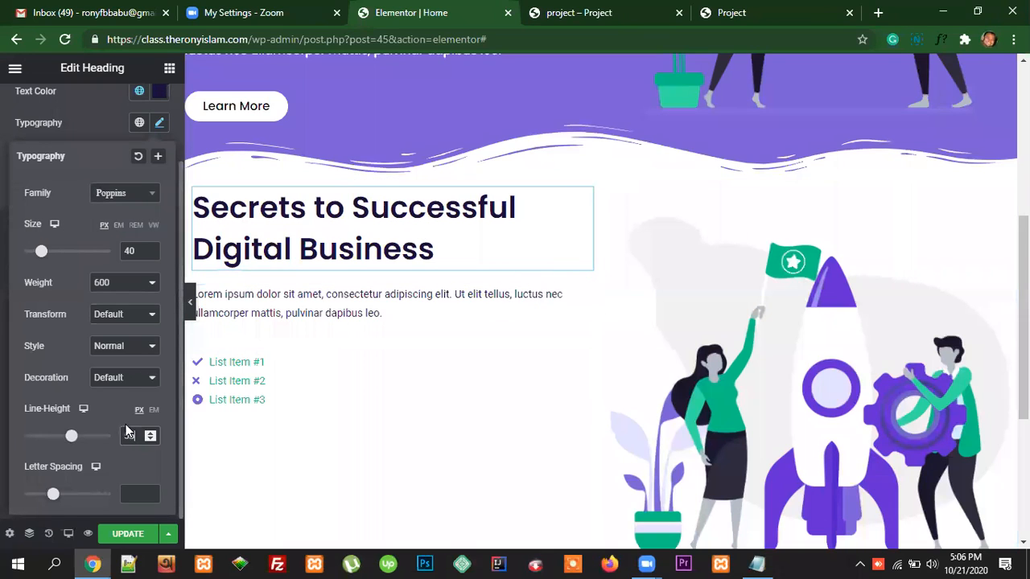
{"action": "left_click", "coordinate": [160, 124]}
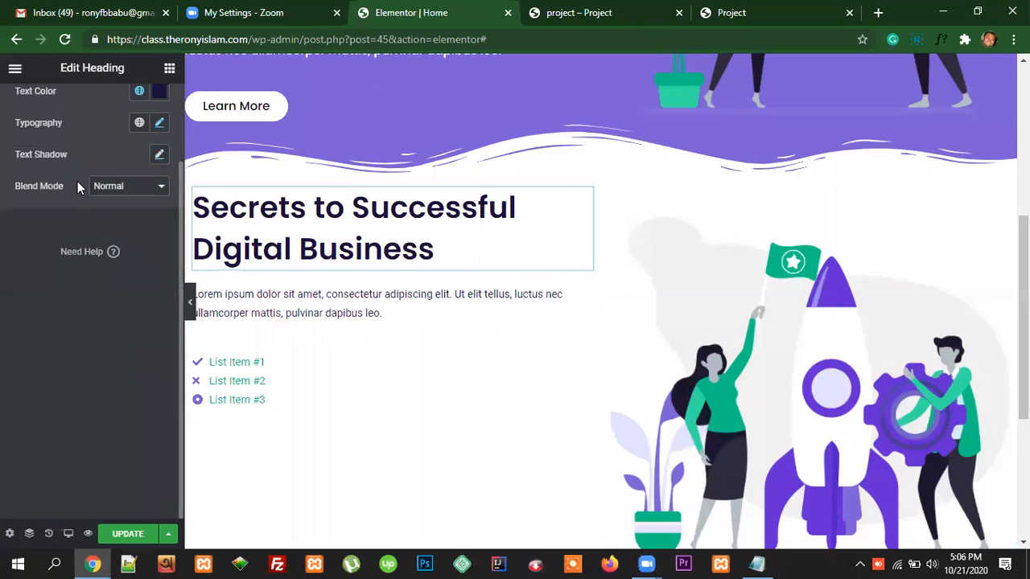
- Look through the heading's advanced settings, including margin, padding, motion effects, background, border and positioning
{"action": "scroll", "coordinate": [123, 337], "scroll_direction": "up", "scroll_amount": 2}
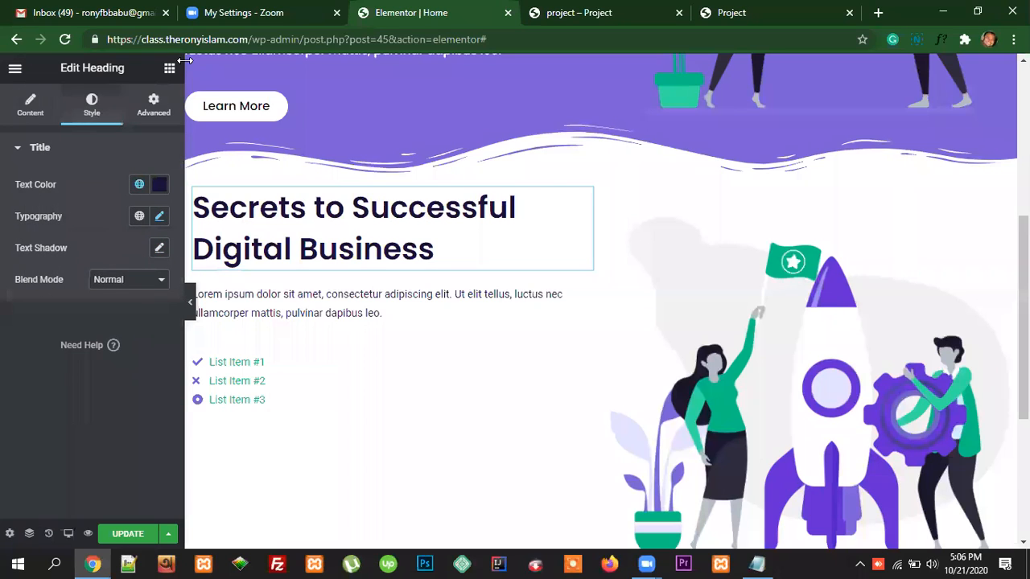
{"action": "left_click", "coordinate": [153, 105]}
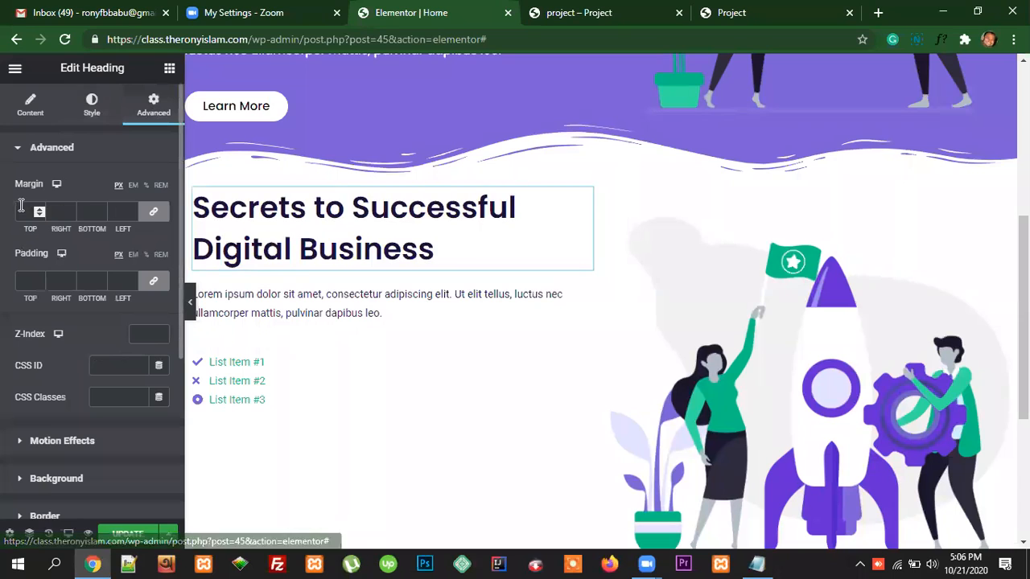
{"action": "scroll", "coordinate": [78, 342], "scroll_direction": "down", "scroll_amount": 3}
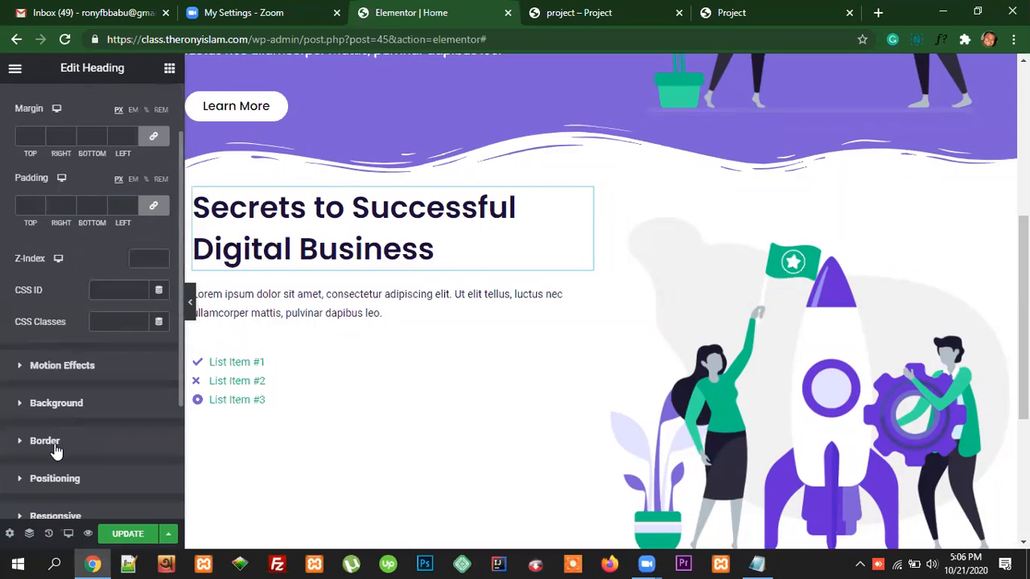
{"action": "scroll", "coordinate": [108, 384], "scroll_direction": "up", "scroll_amount": 3}
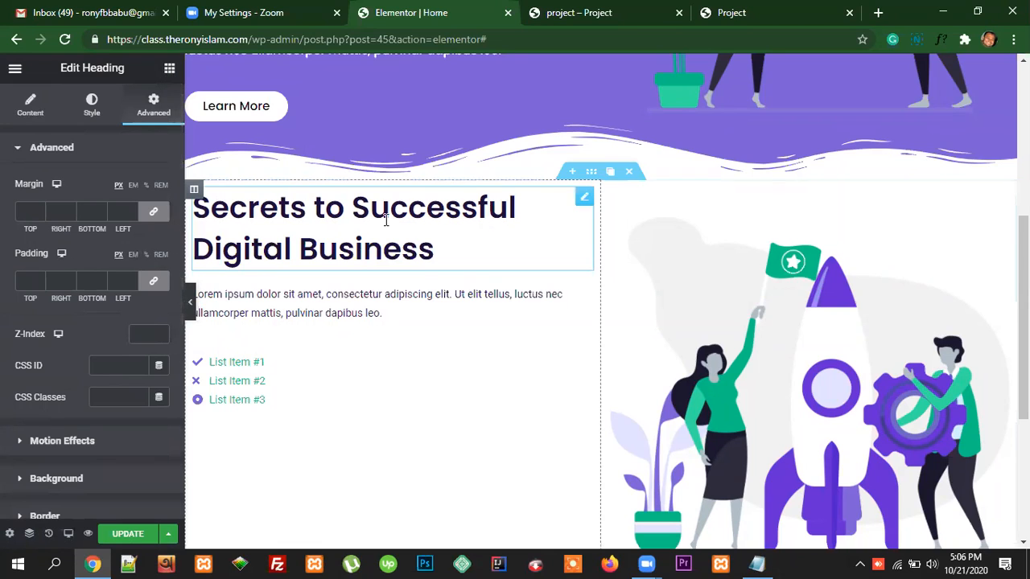
{"action": "scroll", "coordinate": [92, 462], "scroll_direction": "down", "scroll_amount": 3}
{"action": "scroll", "coordinate": [91, 460], "scroll_direction": "up", "scroll_amount": 3}
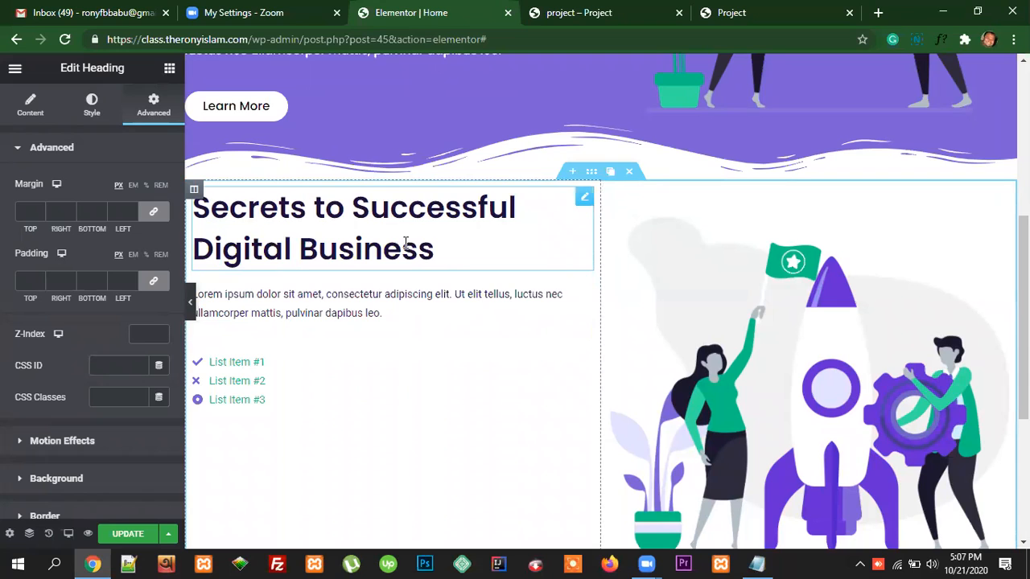
- Try splitting the lorem ipsum paragraph below the heading into 2 columns with a 39 px column gap
{"action": "left_click", "coordinate": [585, 296]}
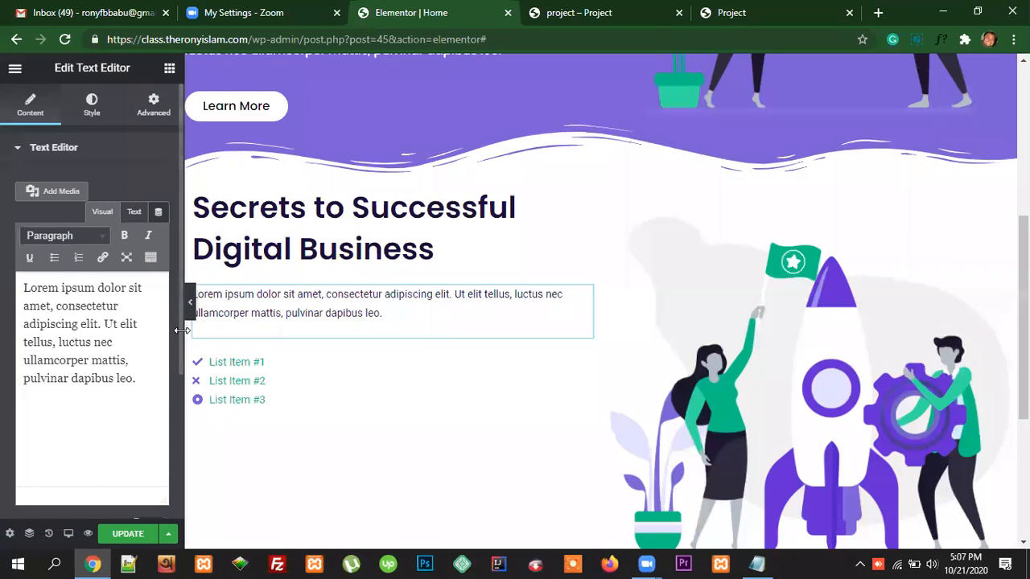
{"action": "scroll", "coordinate": [179, 363], "scroll_direction": "down", "scroll_amount": 3}
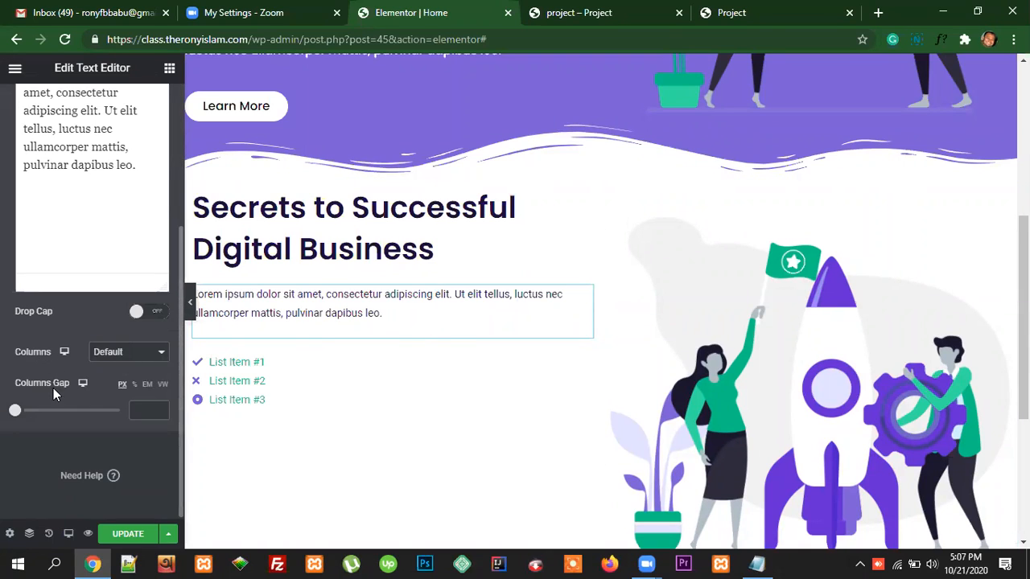
{"action": "left_click", "coordinate": [114, 358]}
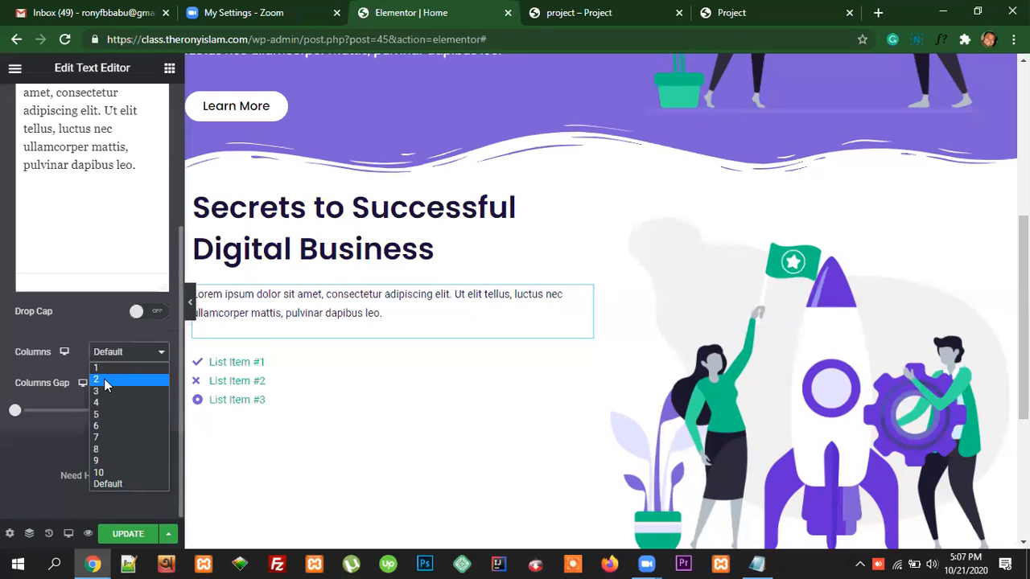
{"action": "left_click", "coordinate": [105, 379]}
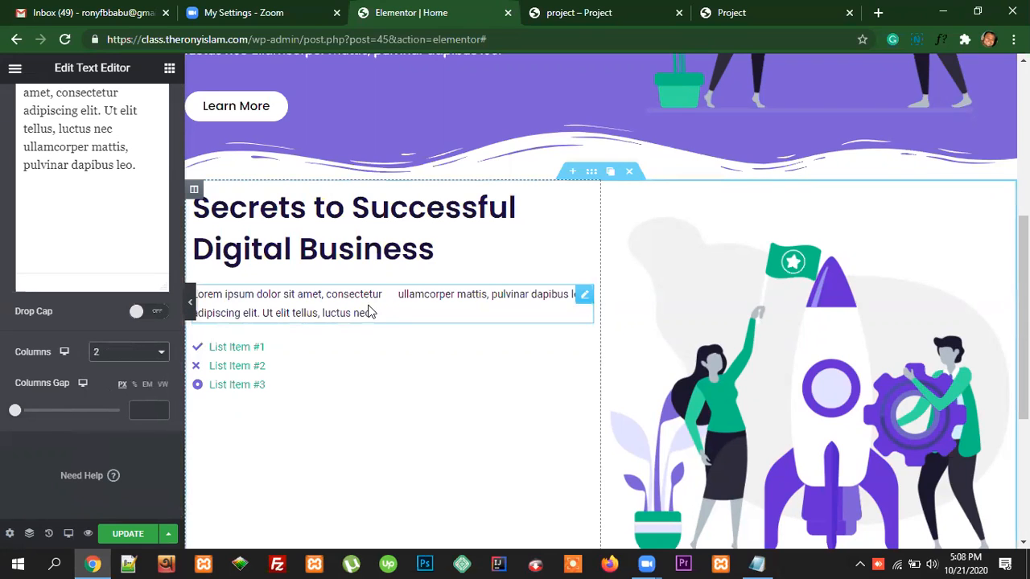
{"action": "left_click_drag", "start_coordinate": [370, 313], "coordinate": [194, 292]}
{"action": "left_click", "coordinate": [425, 296]}
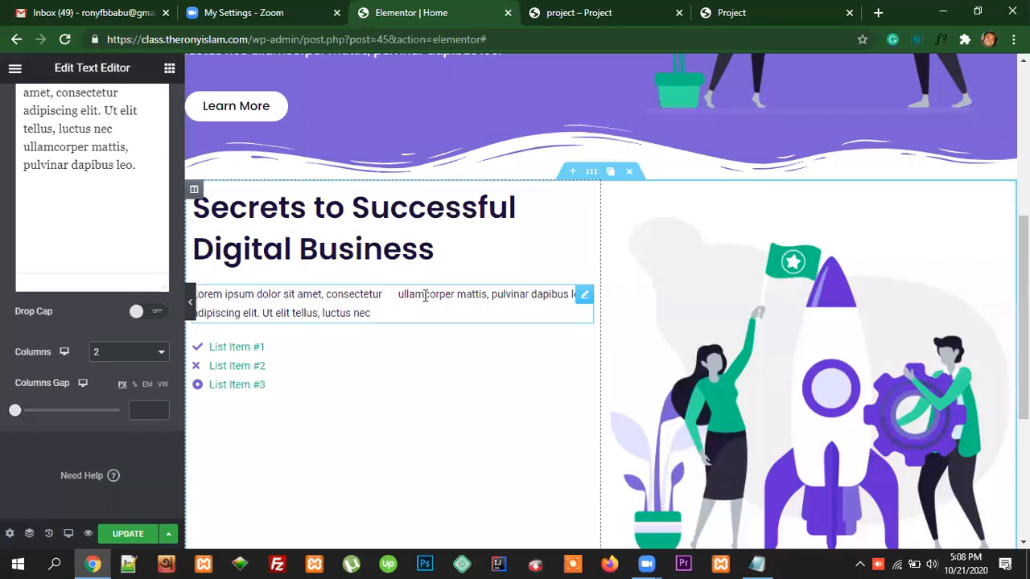
{"action": "left_click_drag", "start_coordinate": [400, 296], "coordinate": [565, 294]}
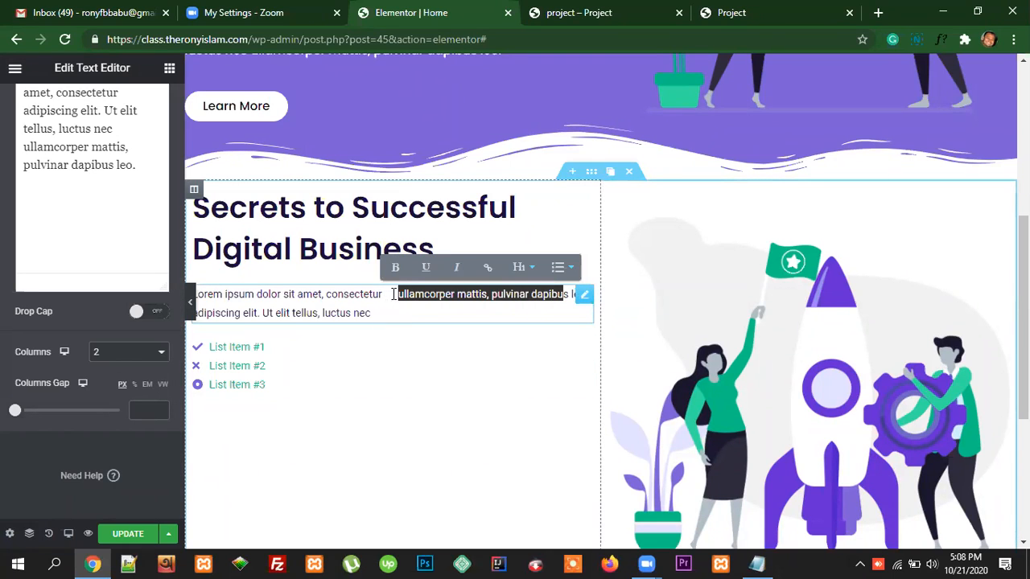
{"action": "left_click_drag", "start_coordinate": [15, 411], "coordinate": [55, 413]}
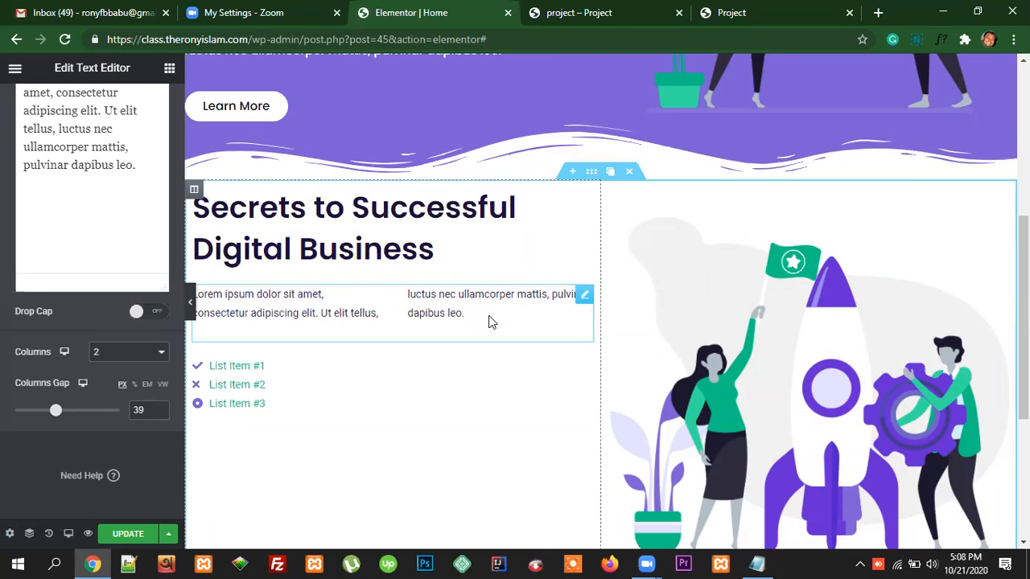
- Return the paragraph's number of columns to Default
{"action": "left_click", "coordinate": [96, 351]}
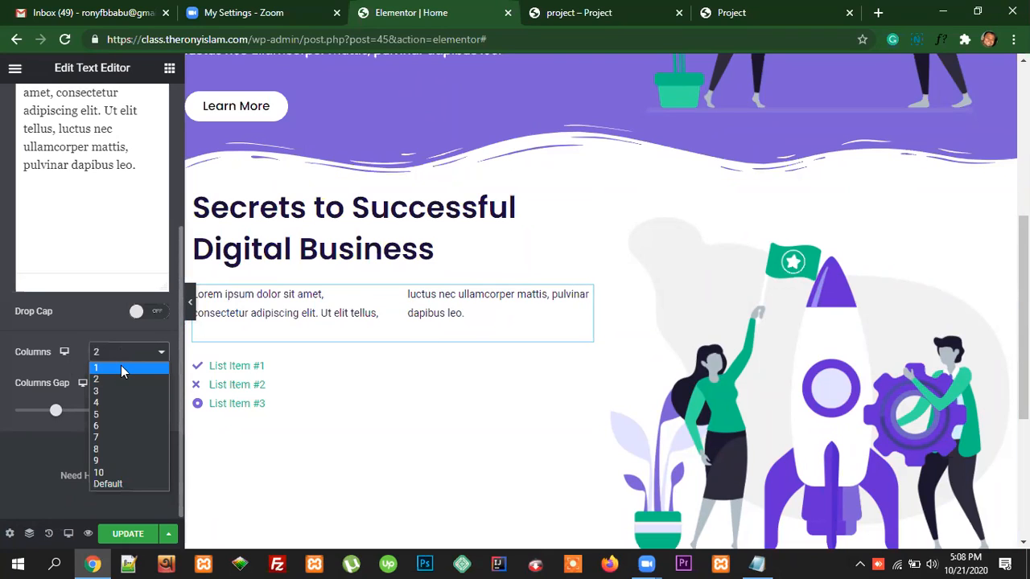
{"action": "left_click", "coordinate": [120, 484]}
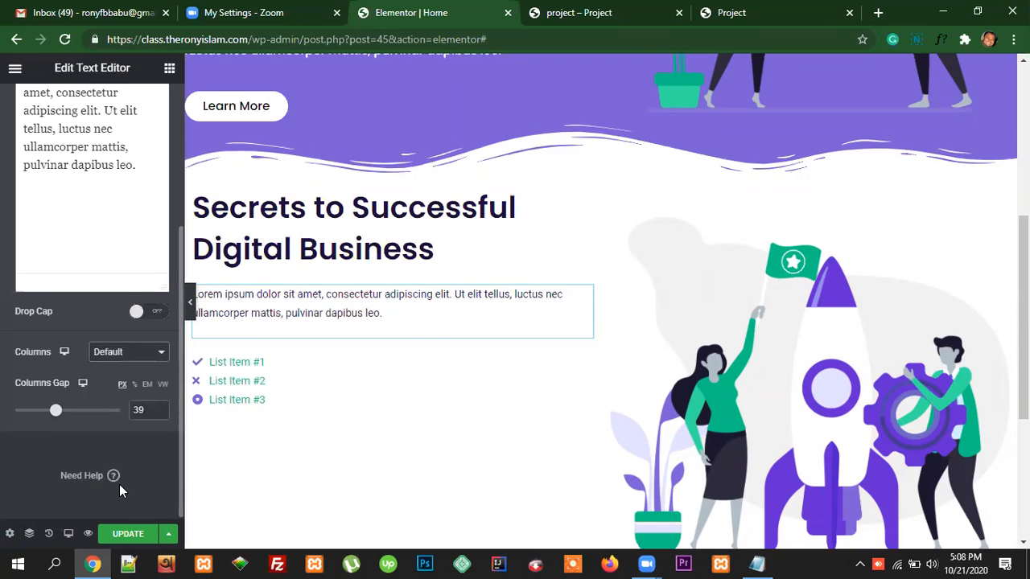
{"action": "scroll", "coordinate": [129, 354], "scroll_direction": "up", "scroll_amount": 2}
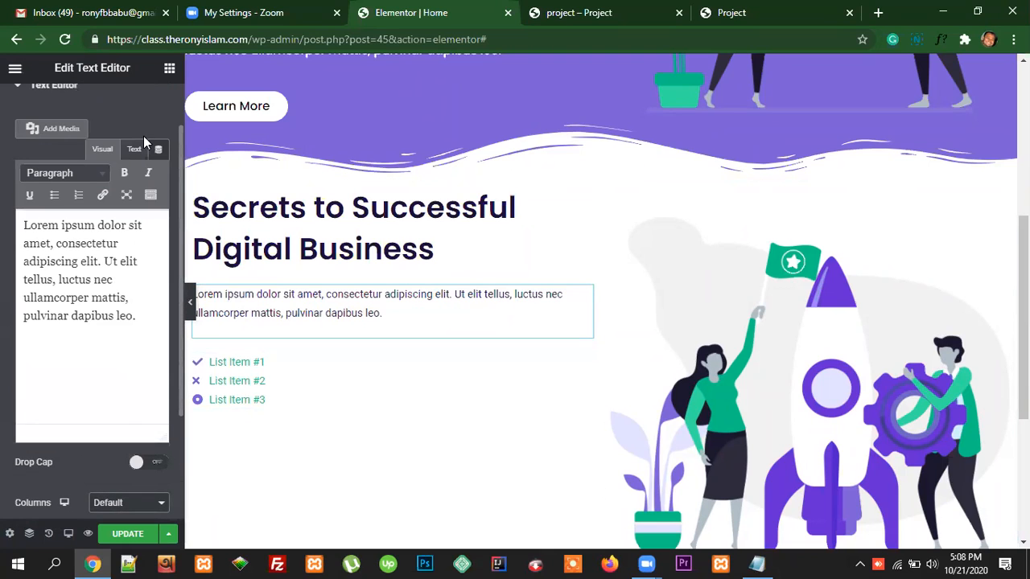
{"action": "scroll", "coordinate": [127, 154], "scroll_direction": "up", "scroll_amount": 2}
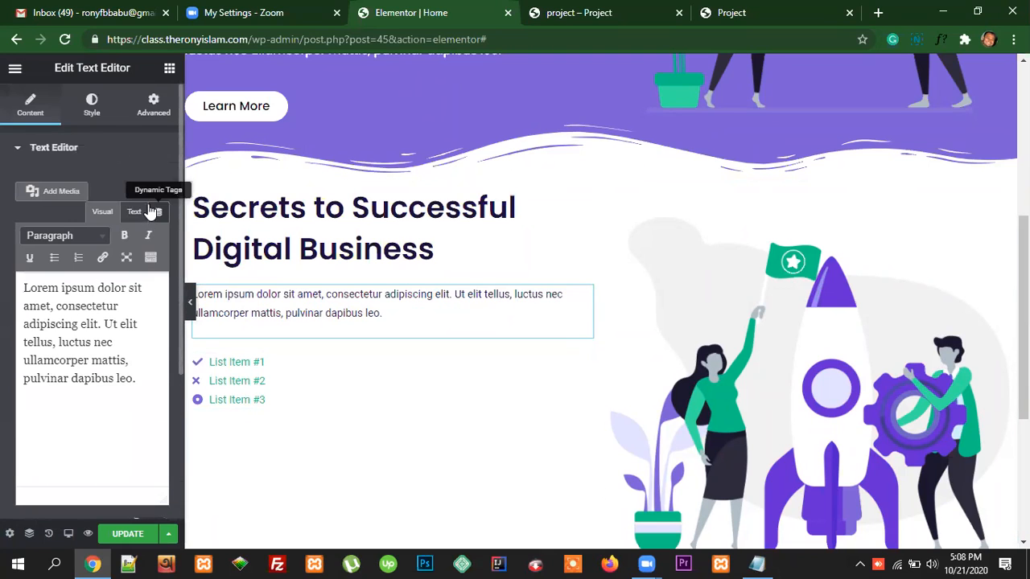
- Set the paragraph's text color to the global Text color #1B0E3D
{"action": "left_click", "coordinate": [90, 109]}
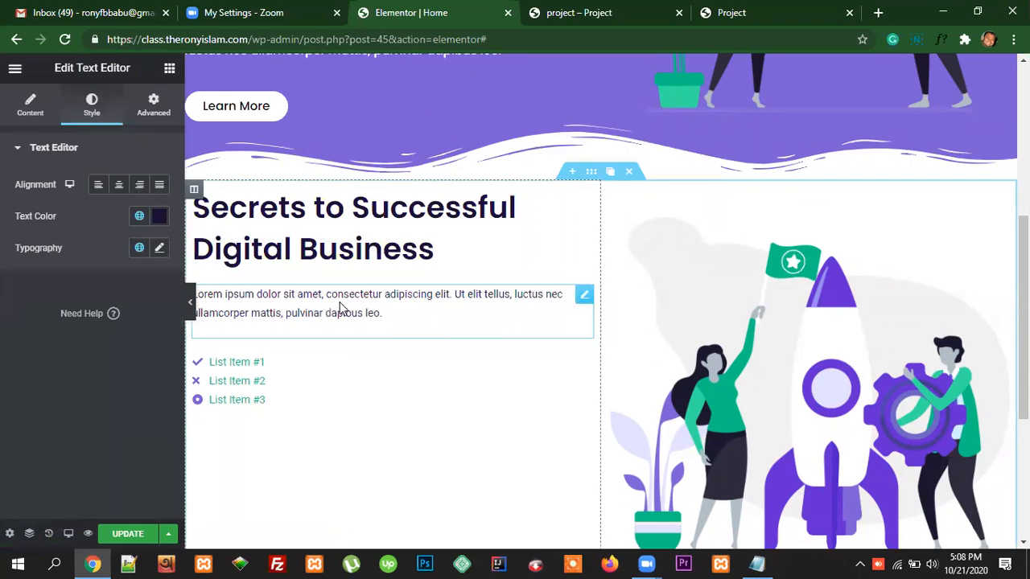
{"action": "left_click", "coordinate": [139, 216]}
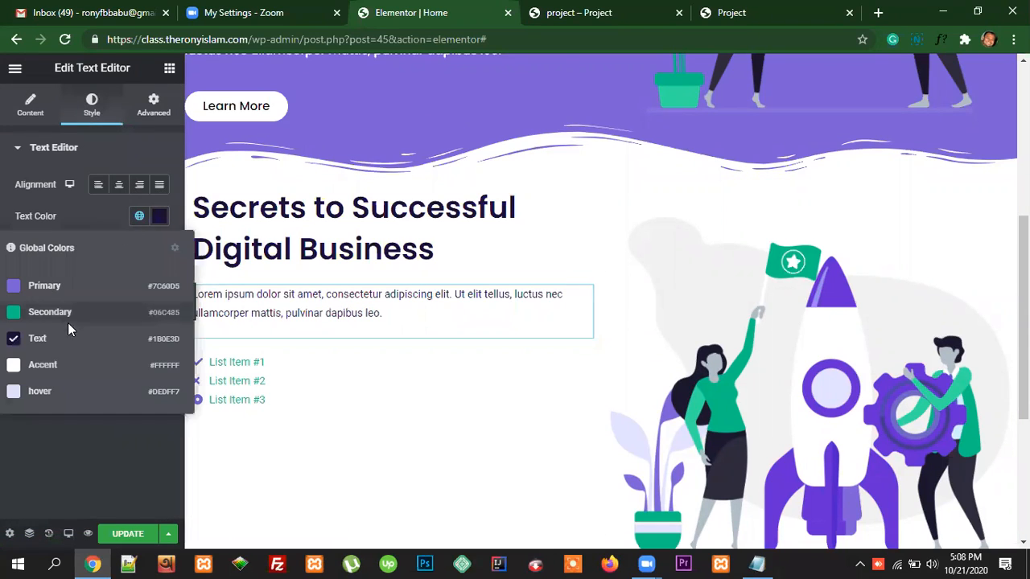
{"action": "left_click", "coordinate": [45, 339]}
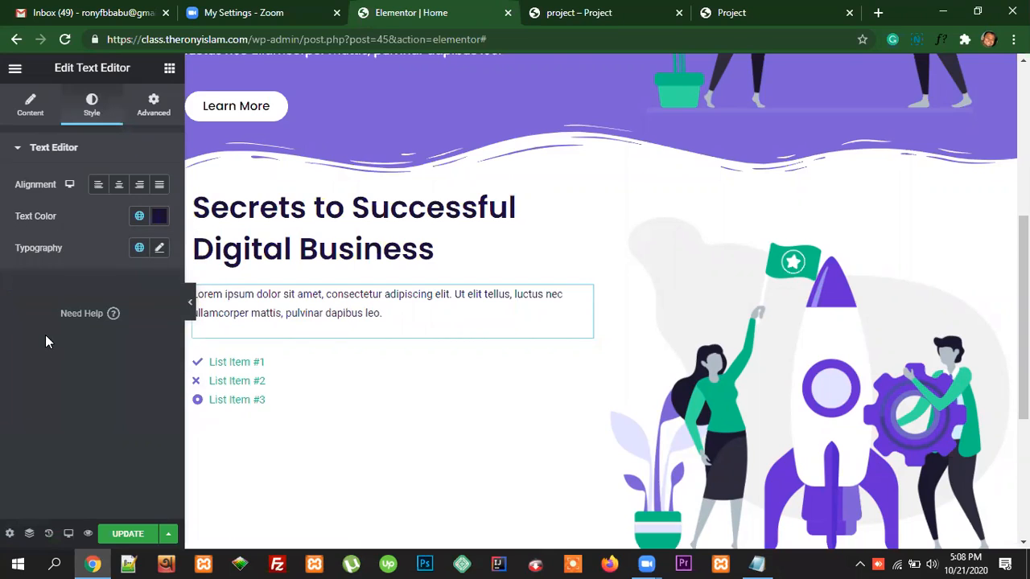
- Set the paragraph's font family to Poppins
{"action": "left_click", "coordinate": [158, 251]}
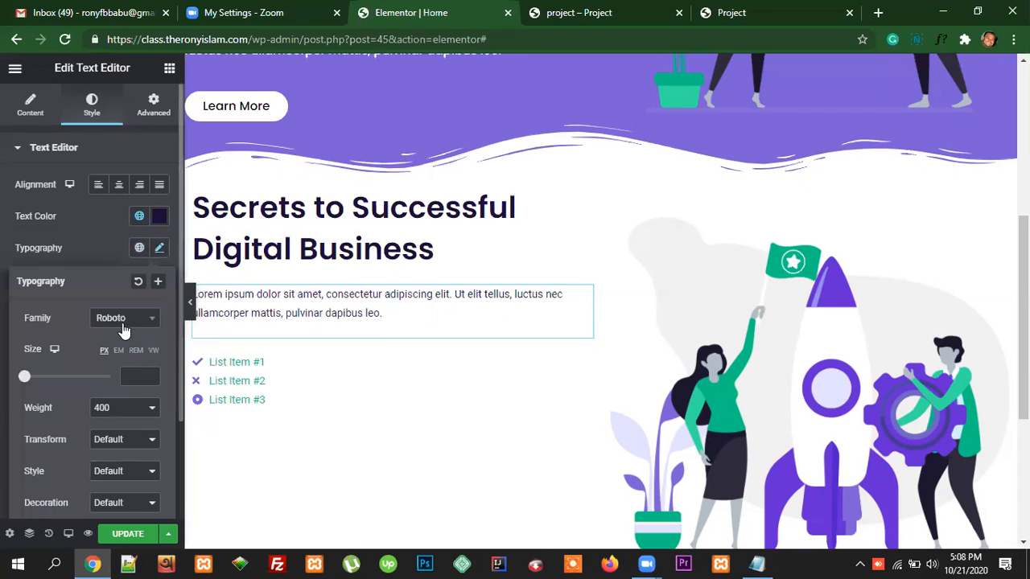
{"action": "left_click", "coordinate": [127, 320]}
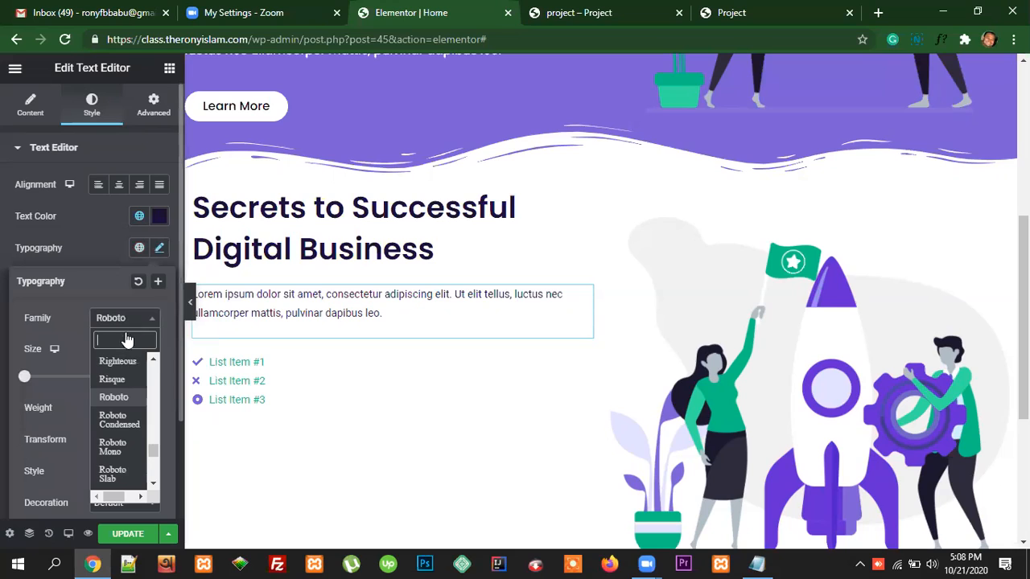
{"action": "type", "text": "popp"}
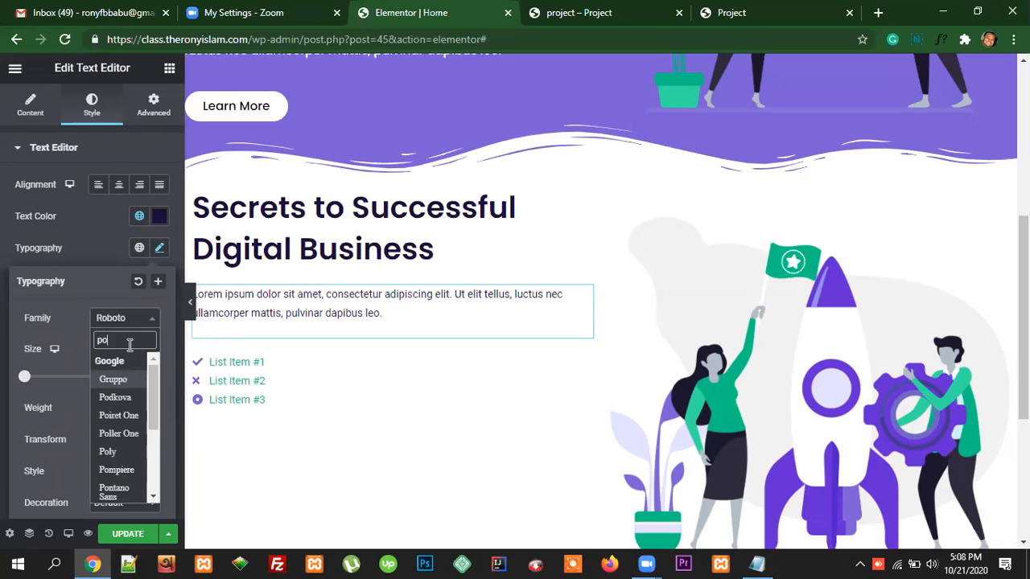
{"action": "left_click", "coordinate": [129, 383]}
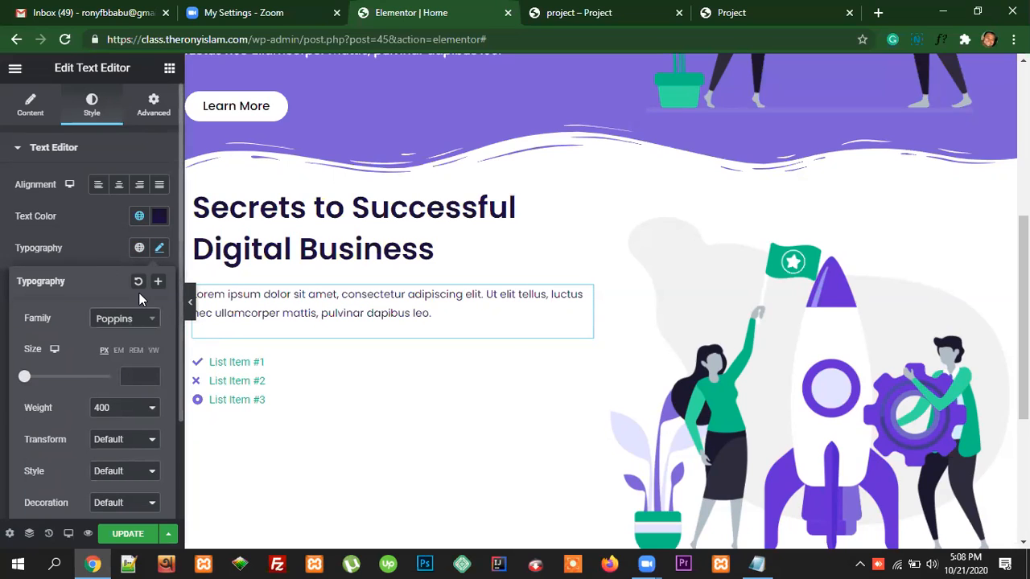
- Apply the global Secondary font to the paragraph below the heading
{"action": "left_click", "coordinate": [138, 250]}
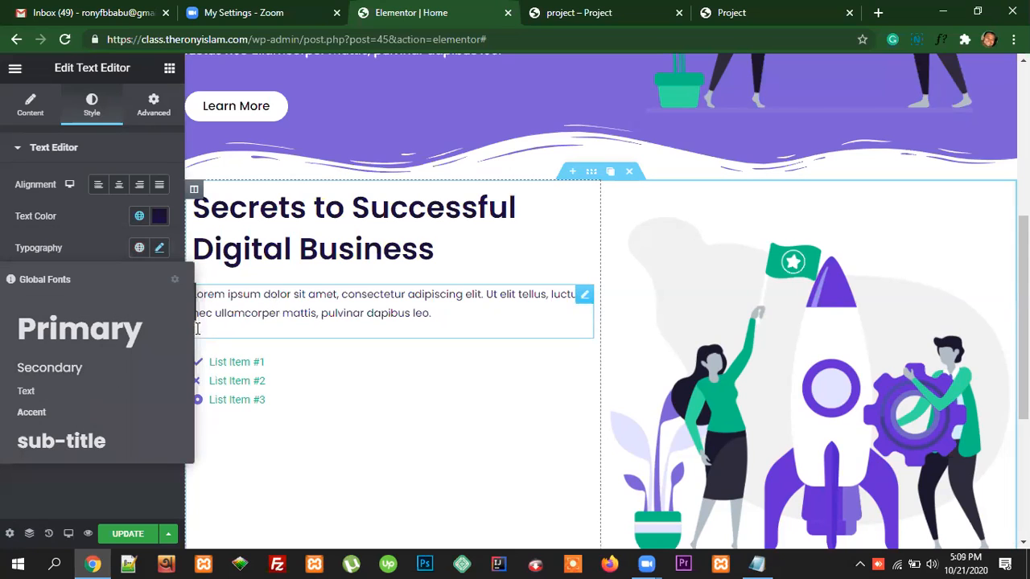
{"action": "left_click", "coordinate": [67, 370]}
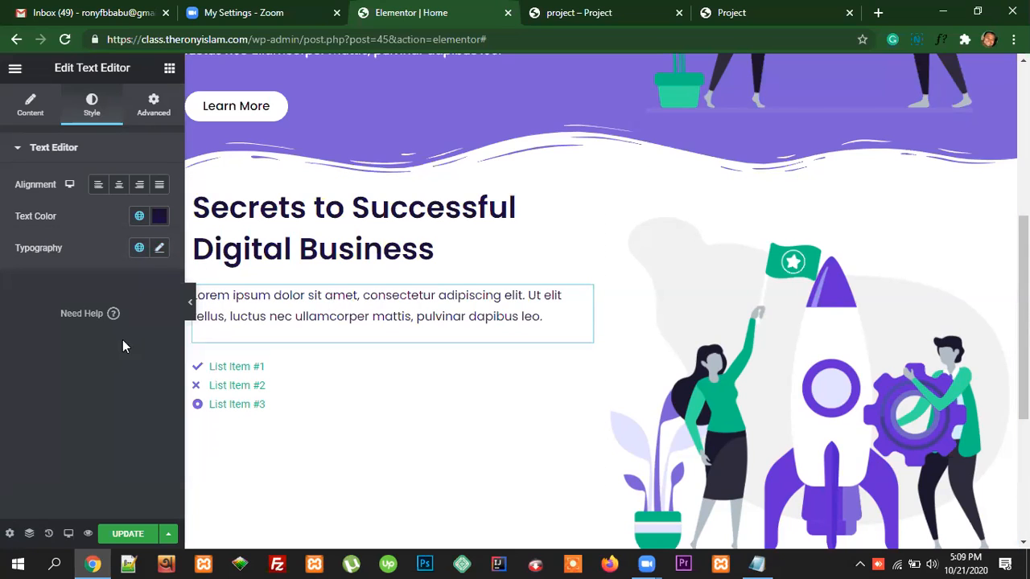
{"action": "left_click", "coordinate": [139, 248]}
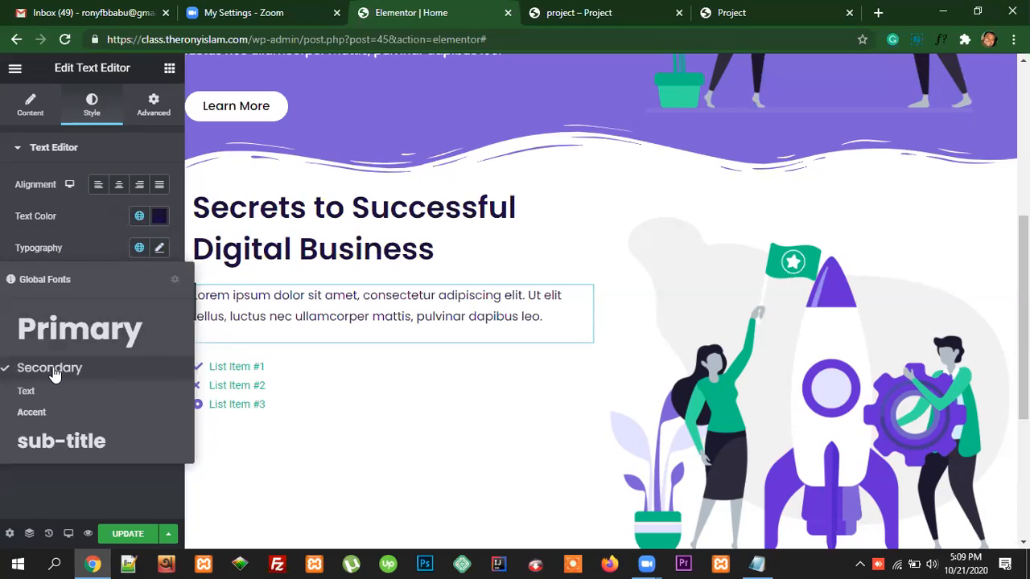
- Review the paragraph's typography settings and compare the section with the reference page
{"action": "left_click", "coordinate": [159, 247]}
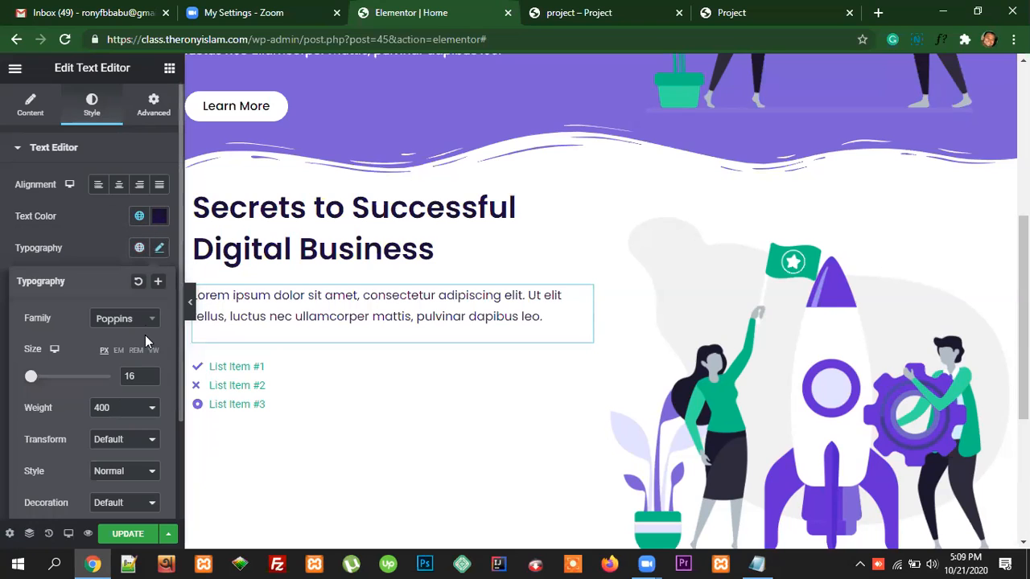
{"action": "scroll", "coordinate": [145, 341], "scroll_direction": "down", "scroll_amount": 1}
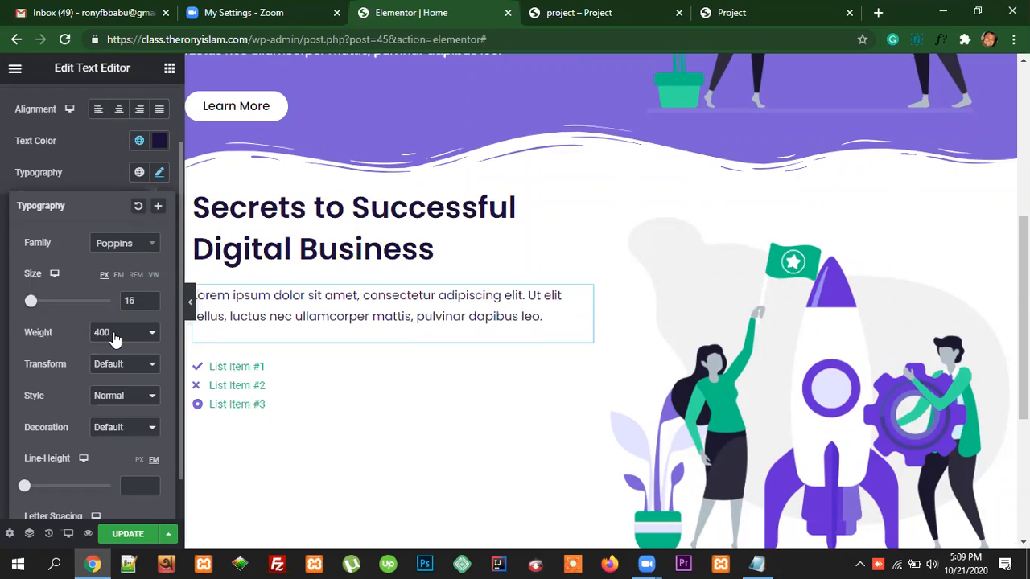
{"action": "scroll", "coordinate": [116, 379], "scroll_direction": "down", "scroll_amount": 1}
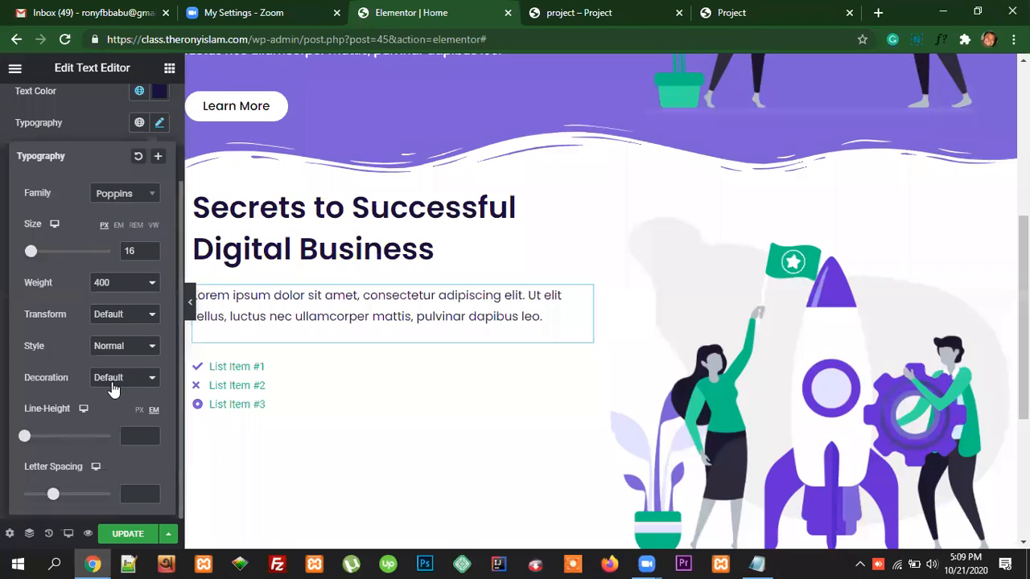
{"action": "scroll", "coordinate": [121, 329], "scroll_direction": "up", "scroll_amount": 2}
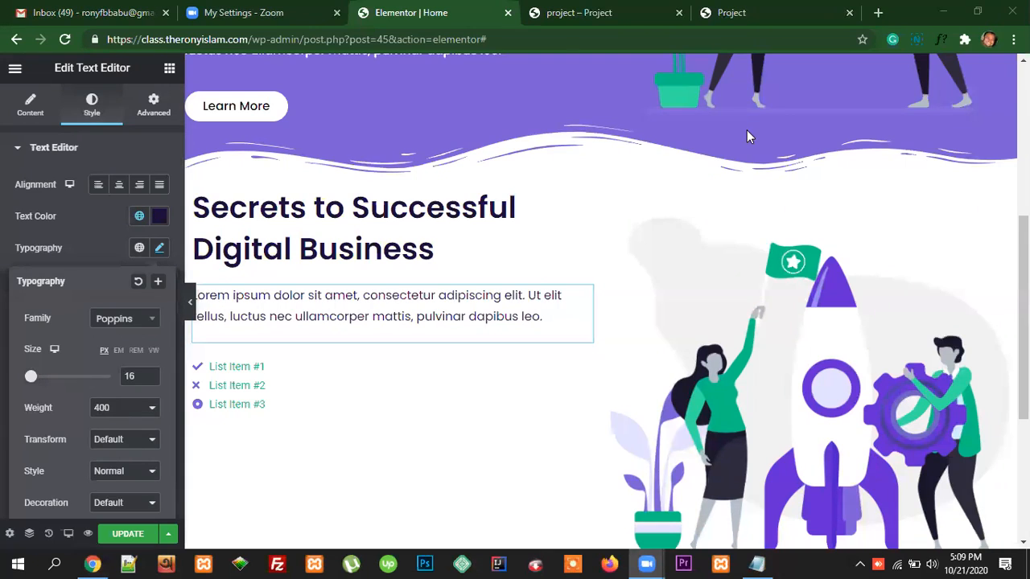
{"action": "left_click", "coordinate": [159, 249]}
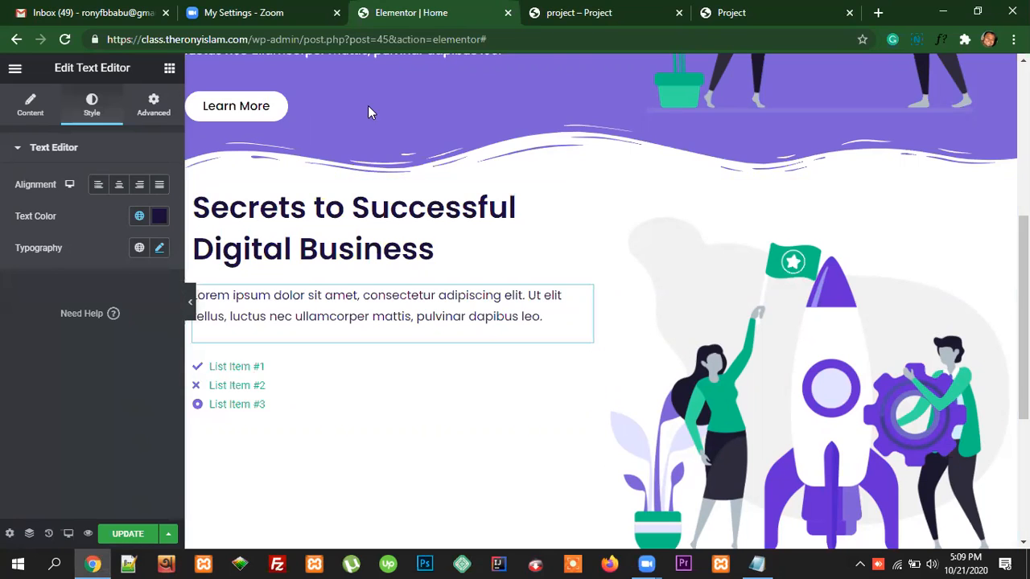
{"action": "key", "text": "ctrl+Tab"}
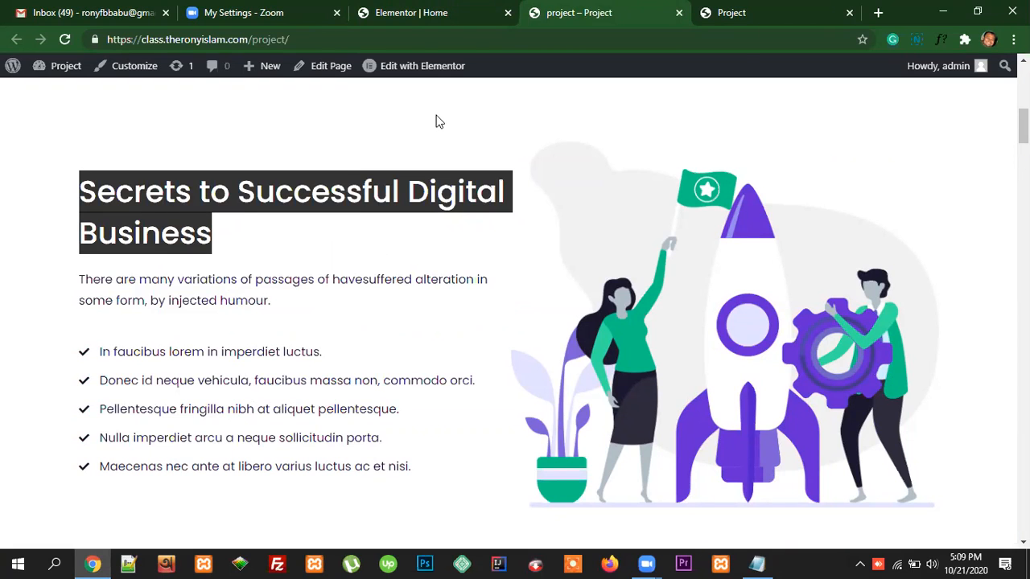
{"action": "key", "text": "ctrl+shift+Tab"}
- Open the icon list below the paragraph for editing and show its list item settings
{"action": "left_click", "coordinate": [582, 370]}
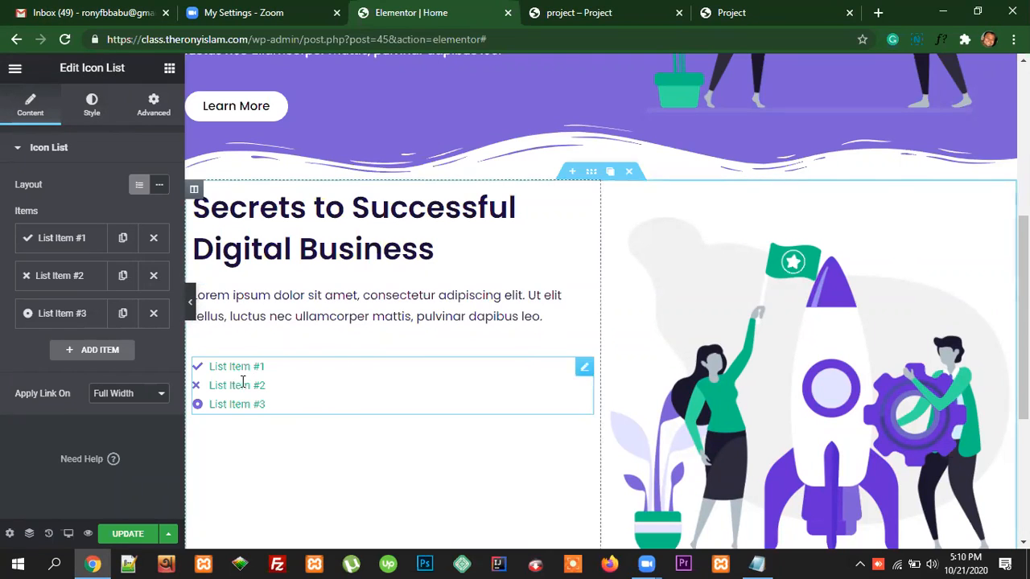
{"action": "left_click", "coordinate": [18, 150]}
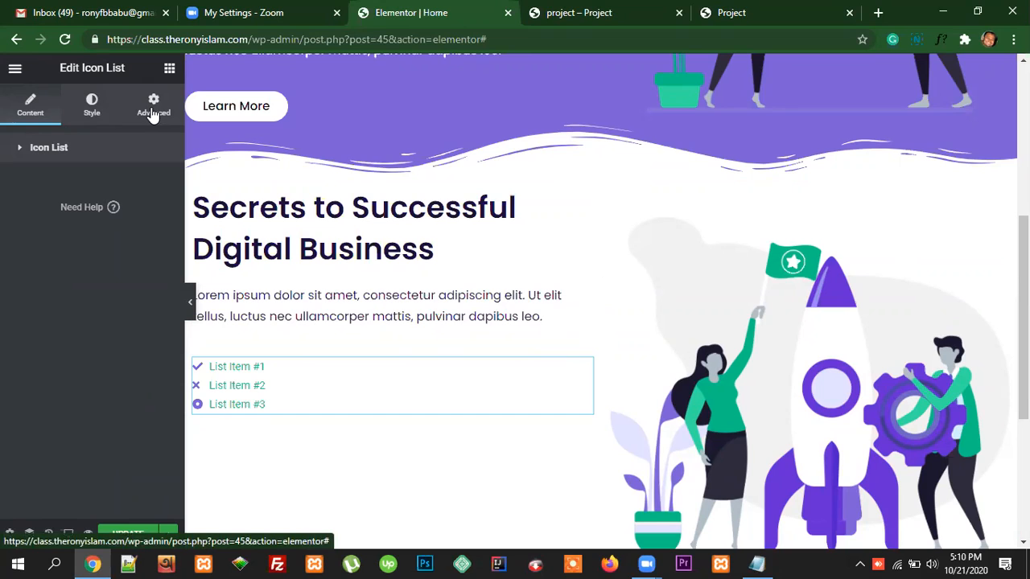
{"action": "left_click", "coordinate": [20, 153]}
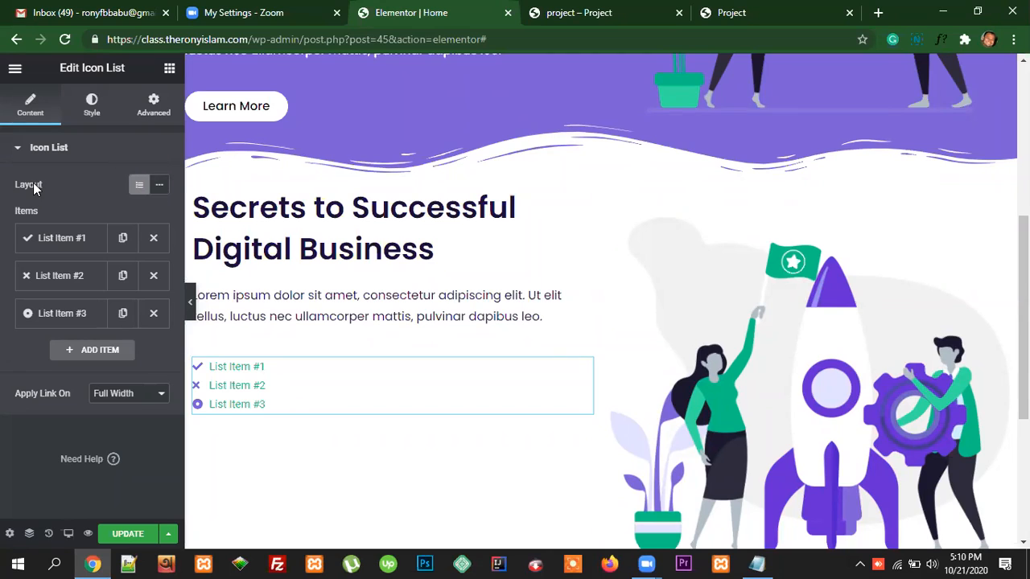
- Try the inline layout on the icon list, check it against the reference page, and return it to the default layout
{"action": "left_click", "coordinate": [161, 188]}
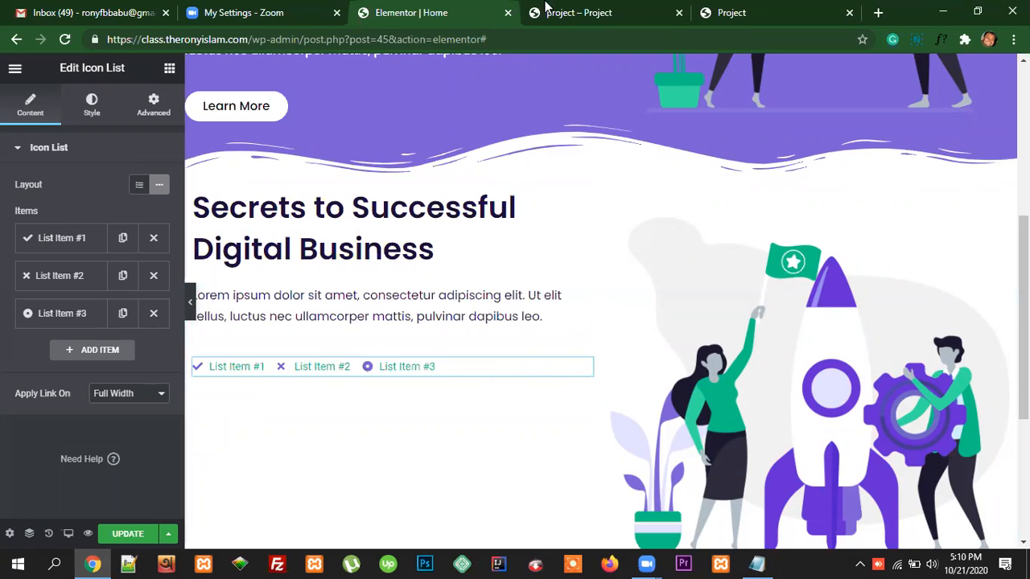
{"action": "left_click", "coordinate": [588, 13]}
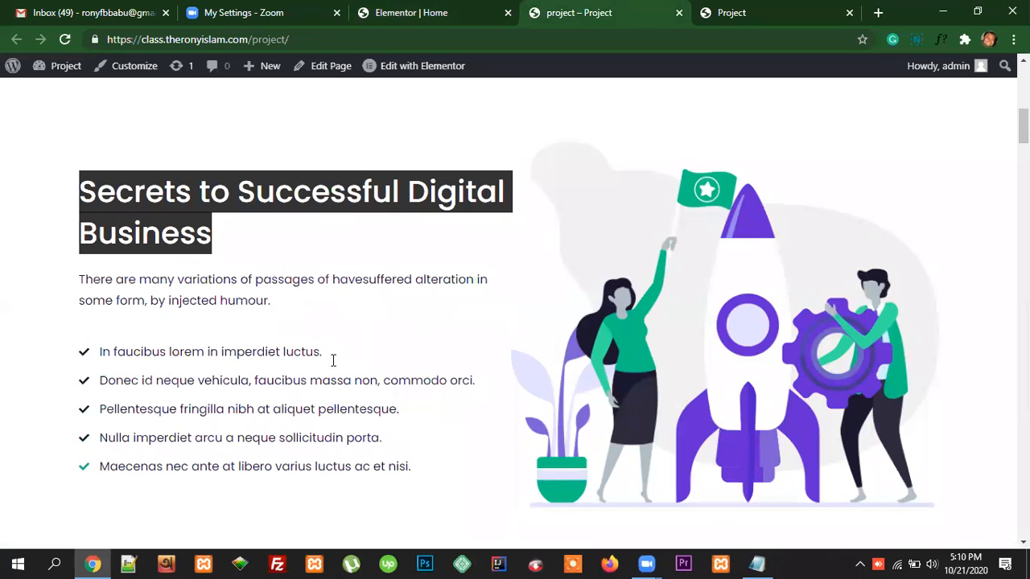
{"action": "left_click", "coordinate": [412, 9]}
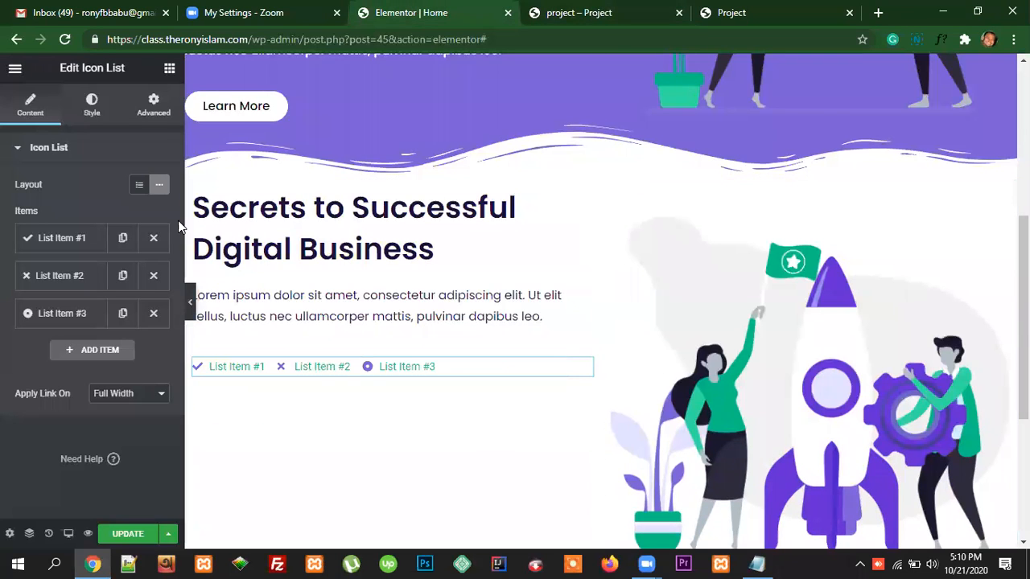
{"action": "left_click", "coordinate": [138, 188]}
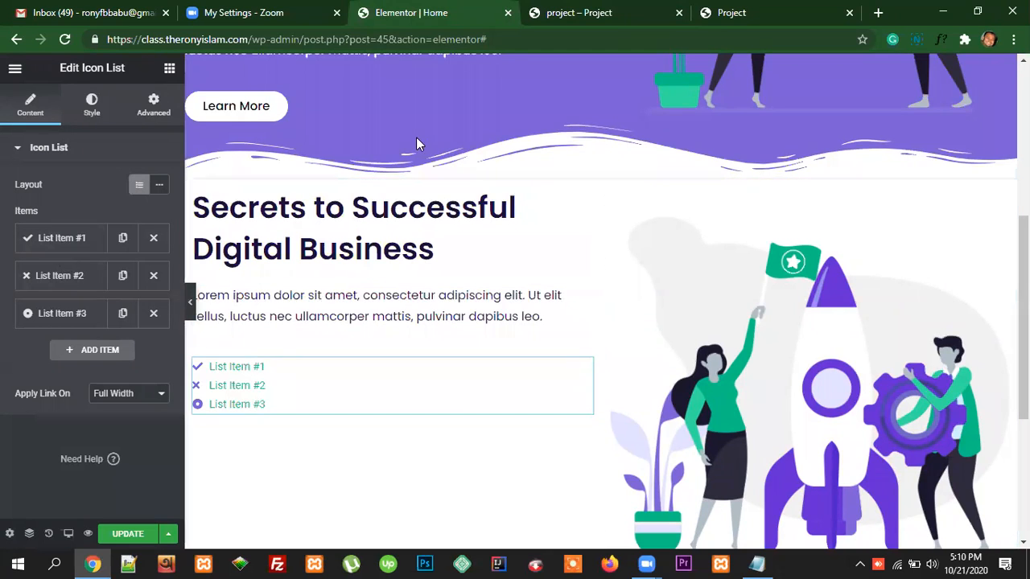
- Select the first list entry's text, "In faucibus lorem in imperdiet luctus.", on the reference page and return to the Home page editor
{"action": "left_click", "coordinate": [554, 12]}
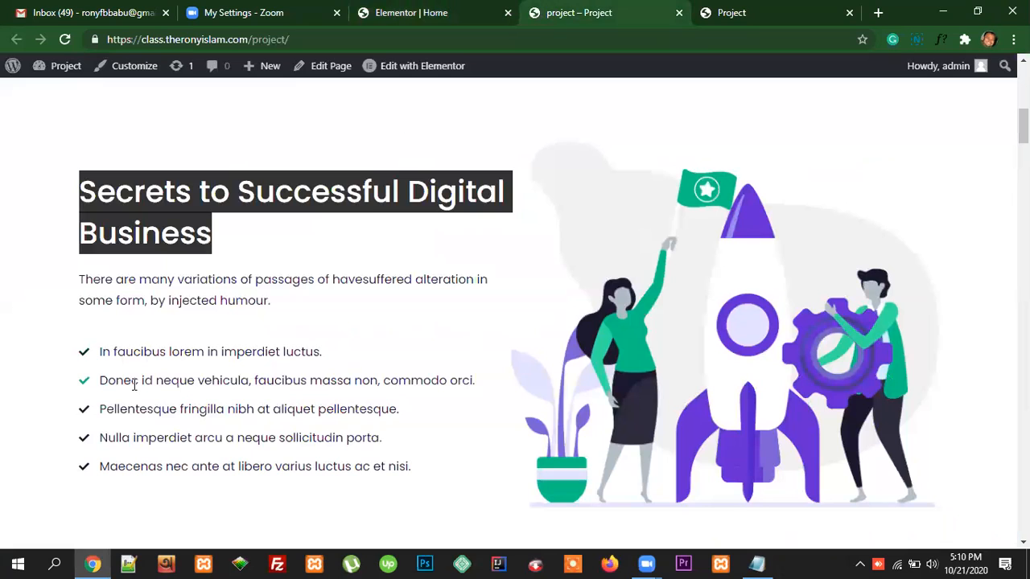
{"action": "left_click_drag", "start_coordinate": [326, 354], "coordinate": [102, 354]}
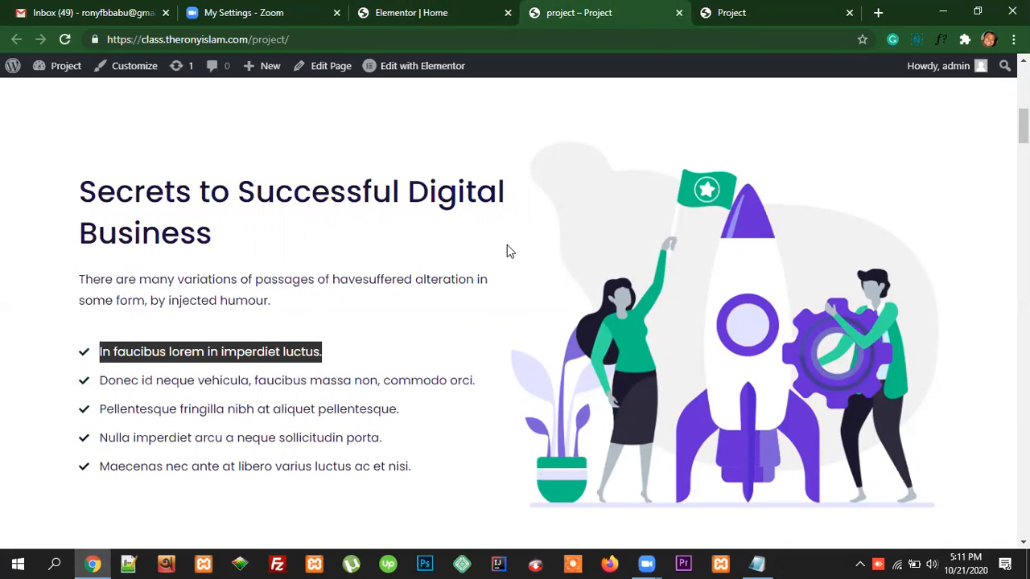
{"action": "left_click", "coordinate": [427, 12]}
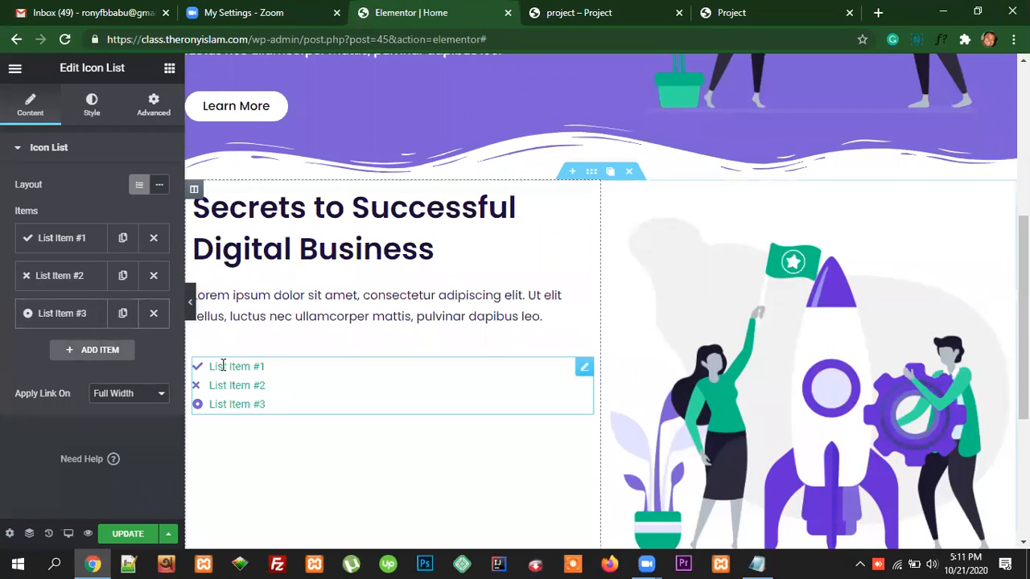
- Add two more items with check icons to the end of the icon list
{"action": "left_click", "coordinate": [92, 354]}
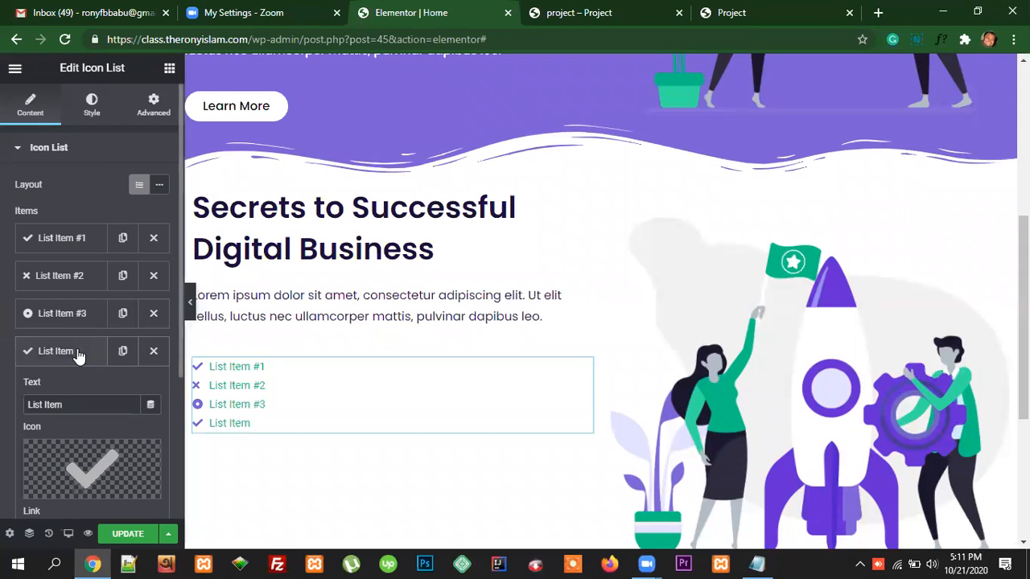
{"action": "left_click", "coordinate": [70, 351]}
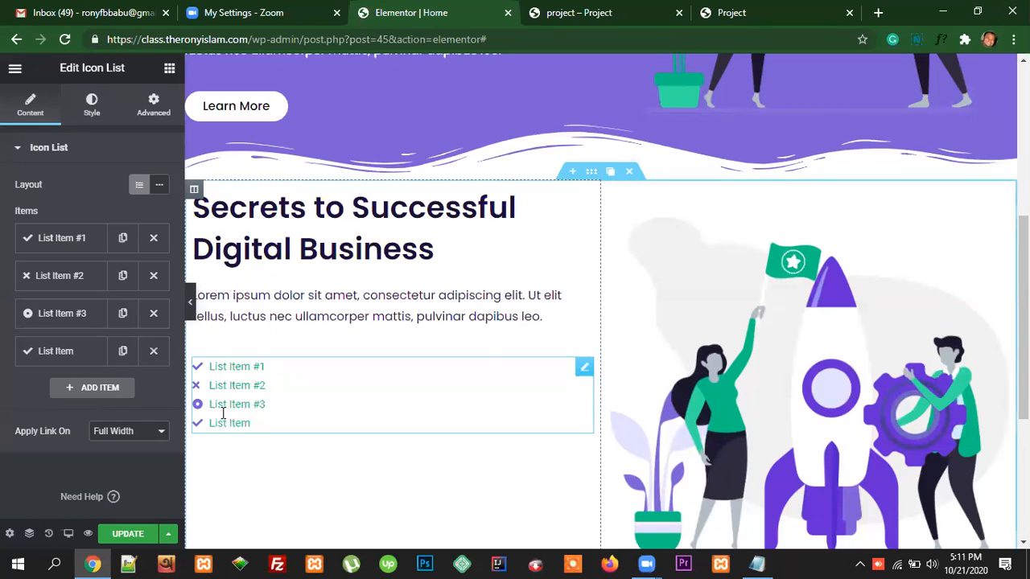
{"action": "left_click", "coordinate": [100, 387]}
{"action": "scroll", "coordinate": [82, 380], "scroll_direction": "down", "scroll_amount": 1}
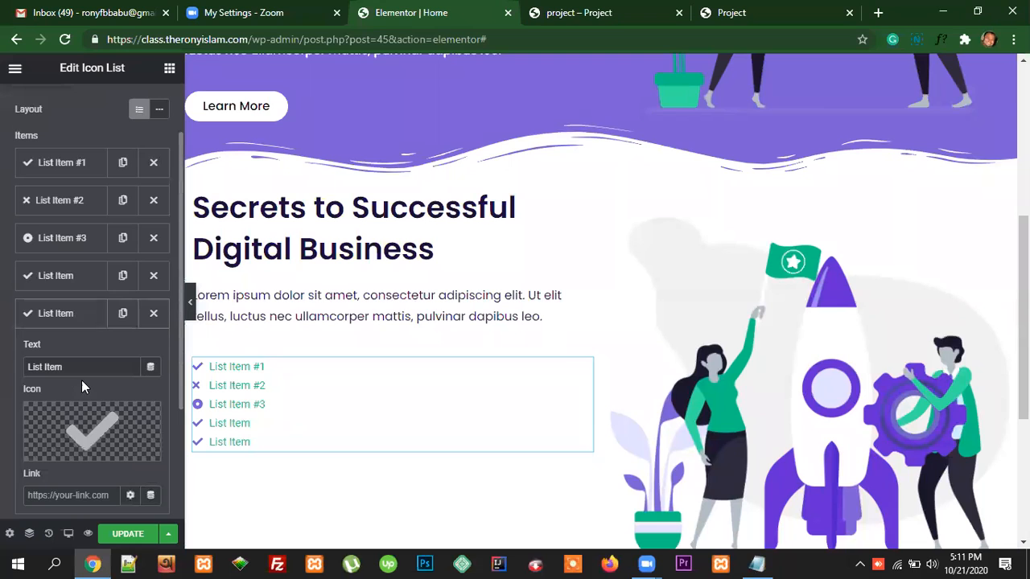
{"action": "left_click", "coordinate": [64, 322]}
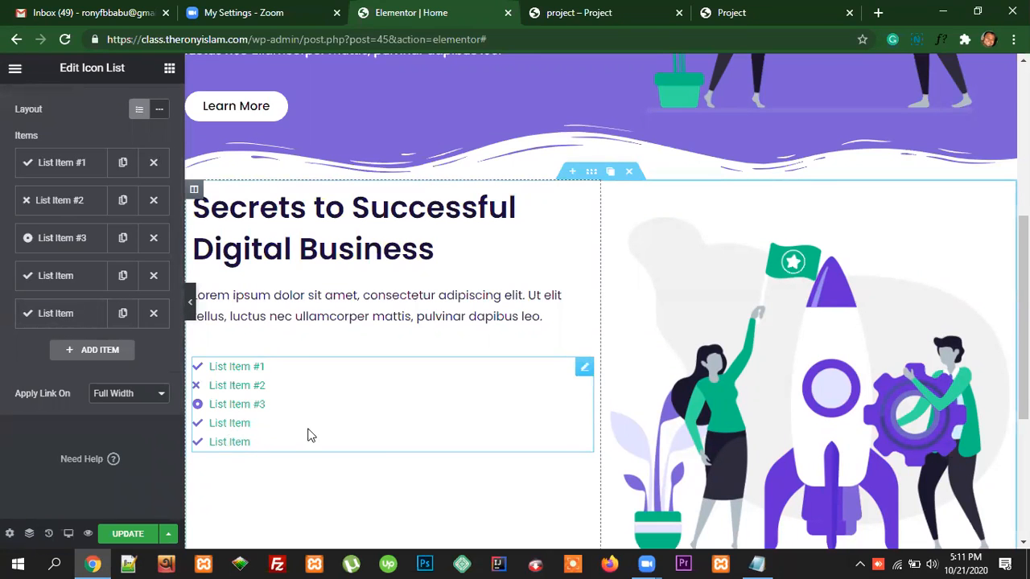
{"action": "scroll", "coordinate": [313, 432], "scroll_direction": "down", "scroll_amount": 1}
{"action": "scroll", "coordinate": [274, 406], "scroll_direction": "up", "scroll_amount": 1}
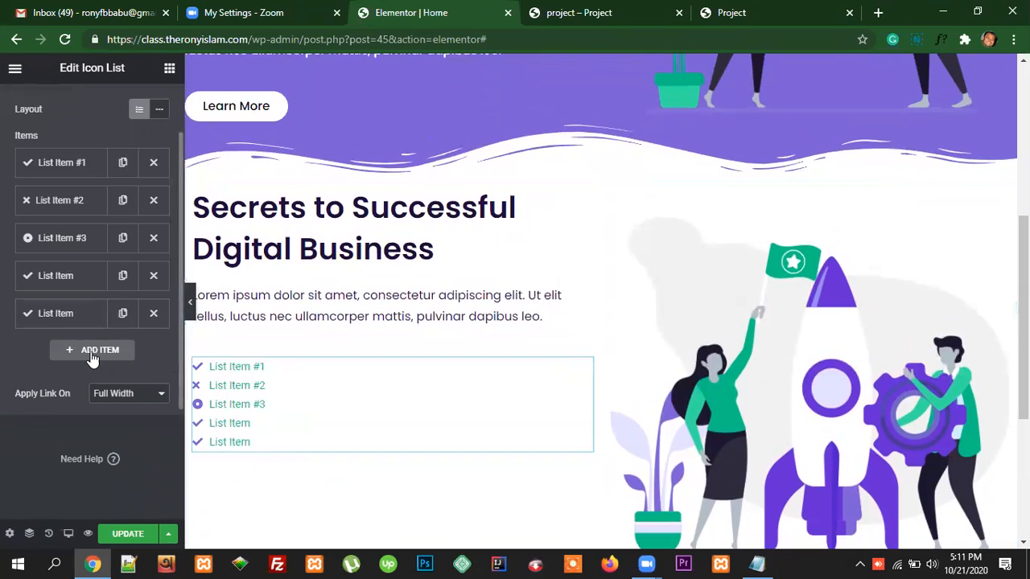
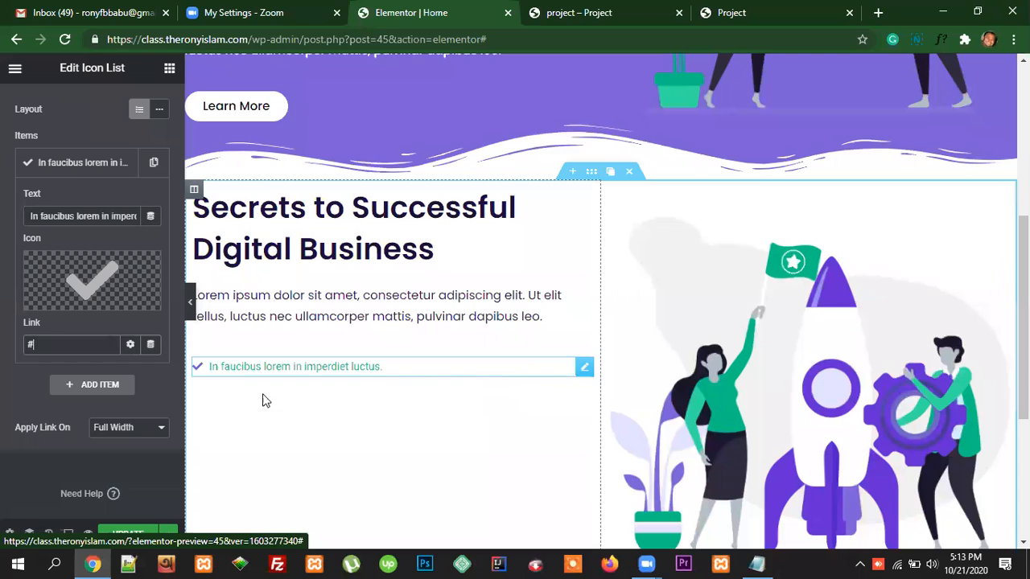
- Set the icon list's links to apply Inline and collapse the first item's settings
{"action": "left_click", "coordinate": [138, 430]}
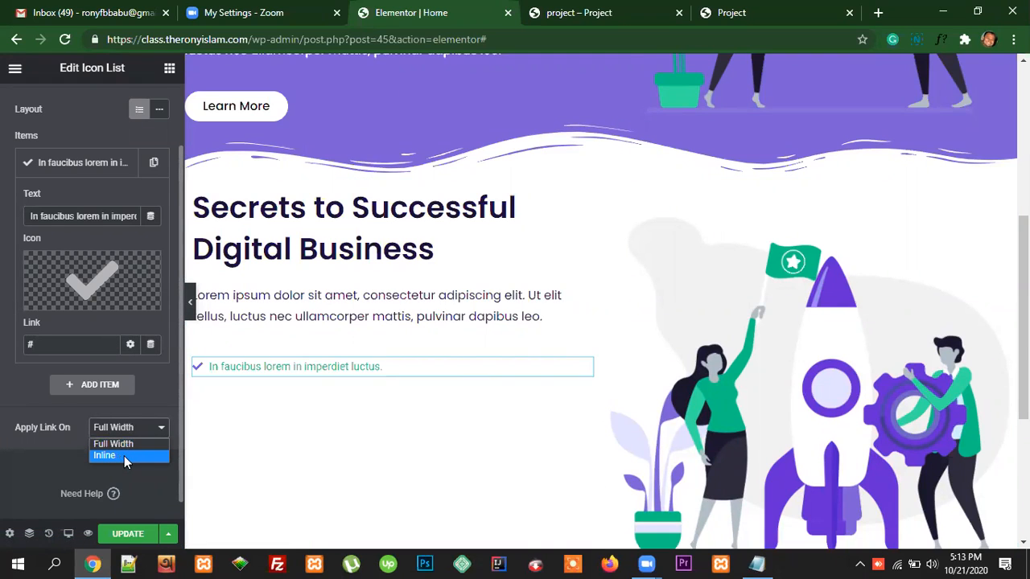
{"action": "left_click", "coordinate": [120, 455]}
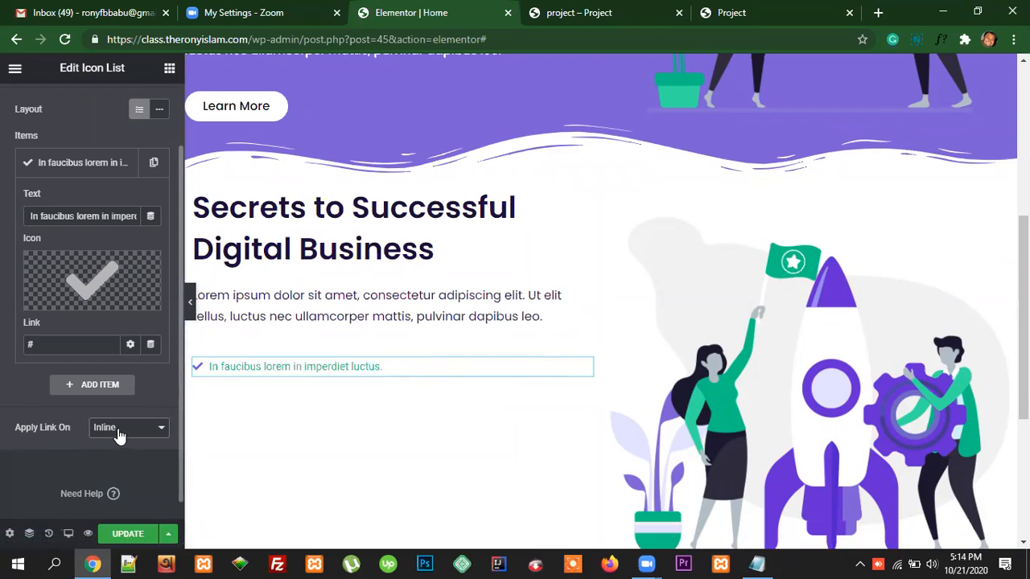
{"action": "scroll", "coordinate": [118, 435], "scroll_direction": "up", "scroll_amount": 2}
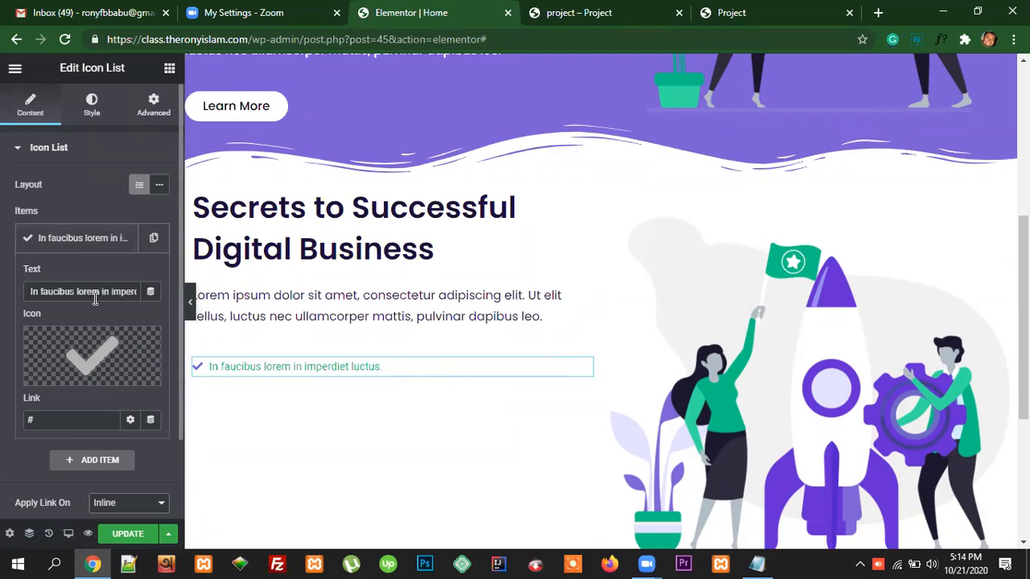
{"action": "left_click", "coordinate": [71, 239]}
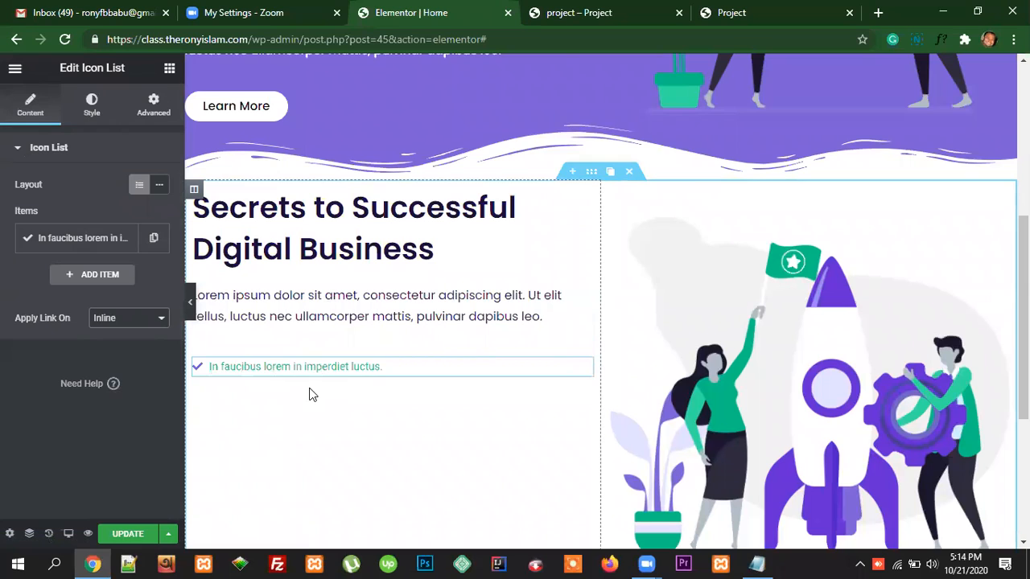
- Try center and right alignment on the icon list, and set its alignment to Left
{"action": "left_click", "coordinate": [94, 105]}
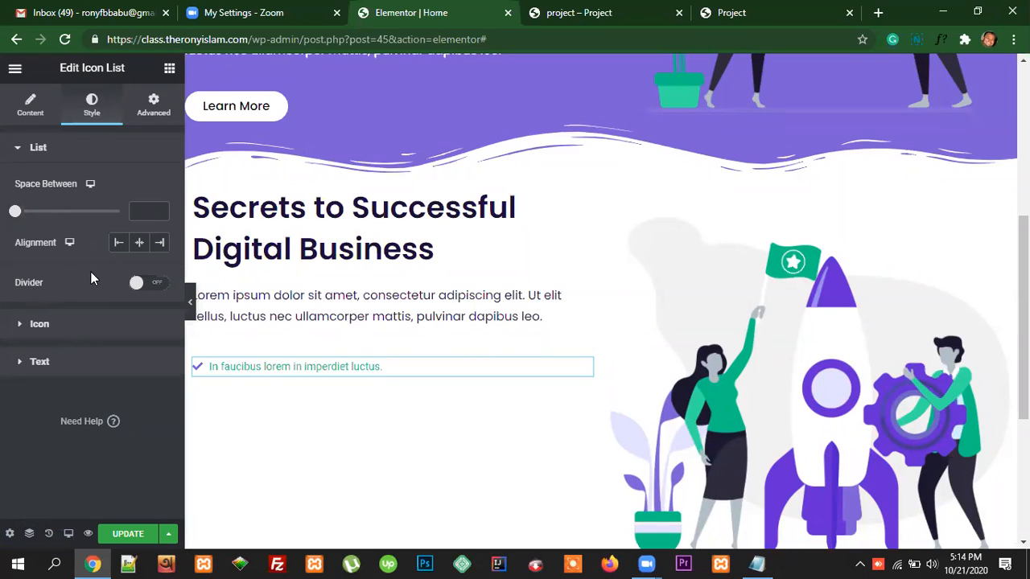
{"action": "left_click", "coordinate": [20, 151]}
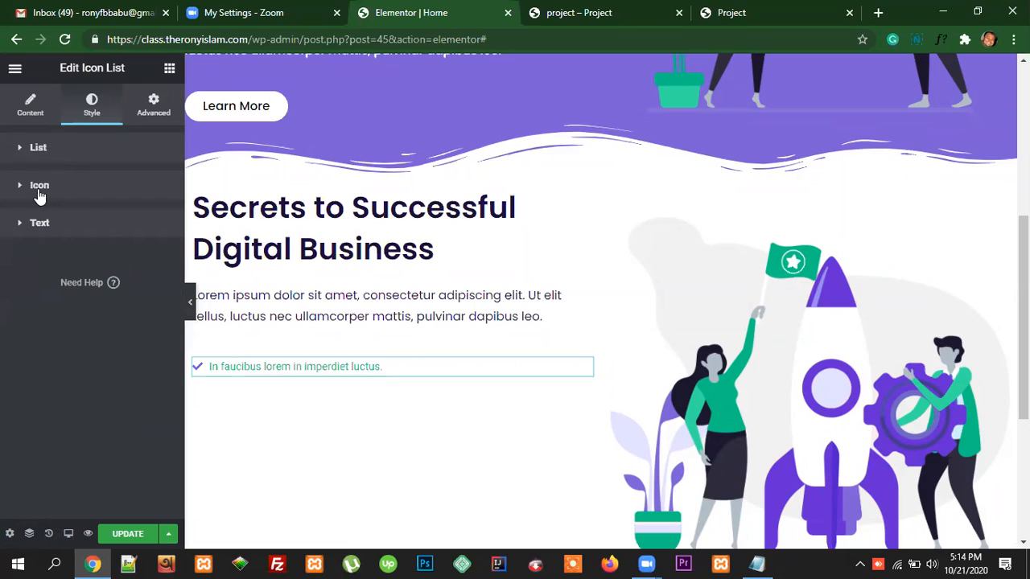
{"action": "left_click", "coordinate": [22, 153]}
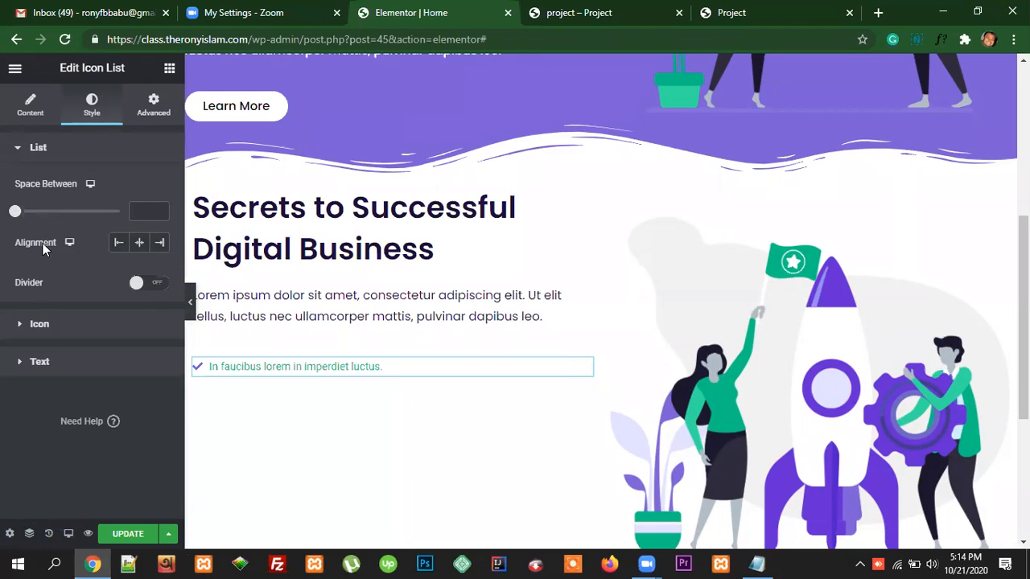
{"action": "left_click", "coordinate": [140, 243]}
{"action": "left_click", "coordinate": [160, 243]}
{"action": "left_click", "coordinate": [118, 244]}
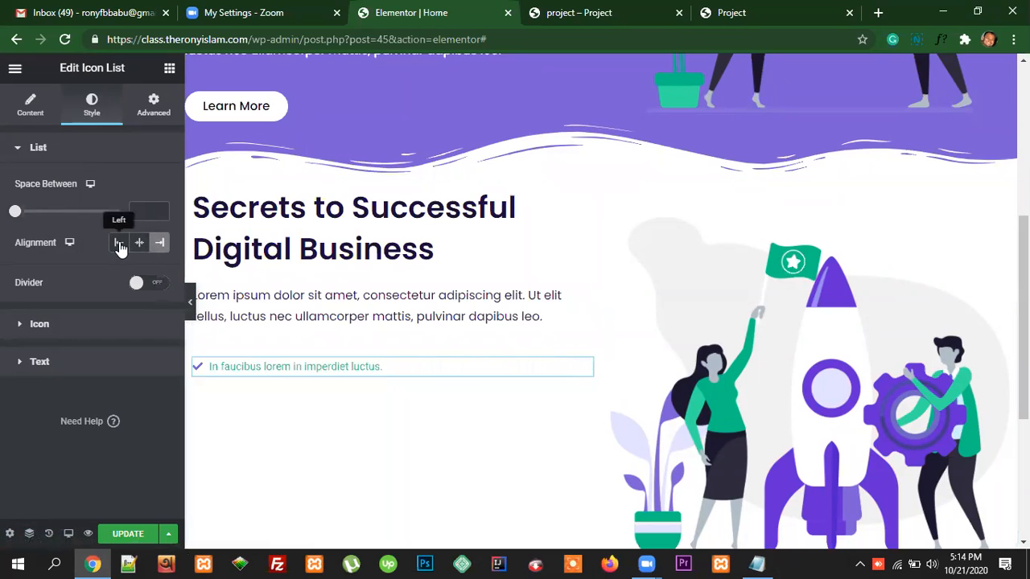
- Try a divider between the icon list items and turn it off again
{"action": "left_click", "coordinate": [140, 287]}
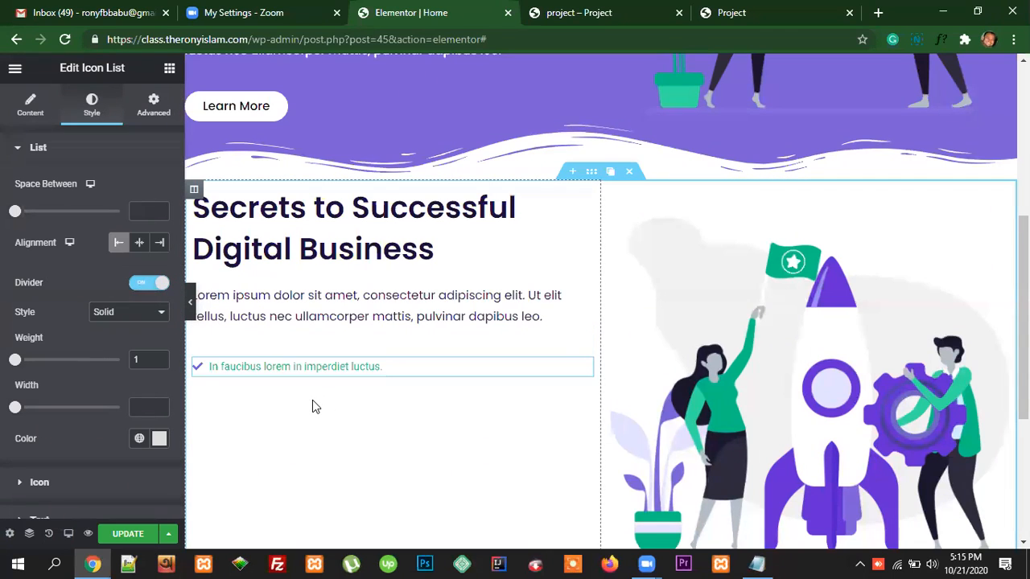
{"action": "left_click", "coordinate": [140, 285]}
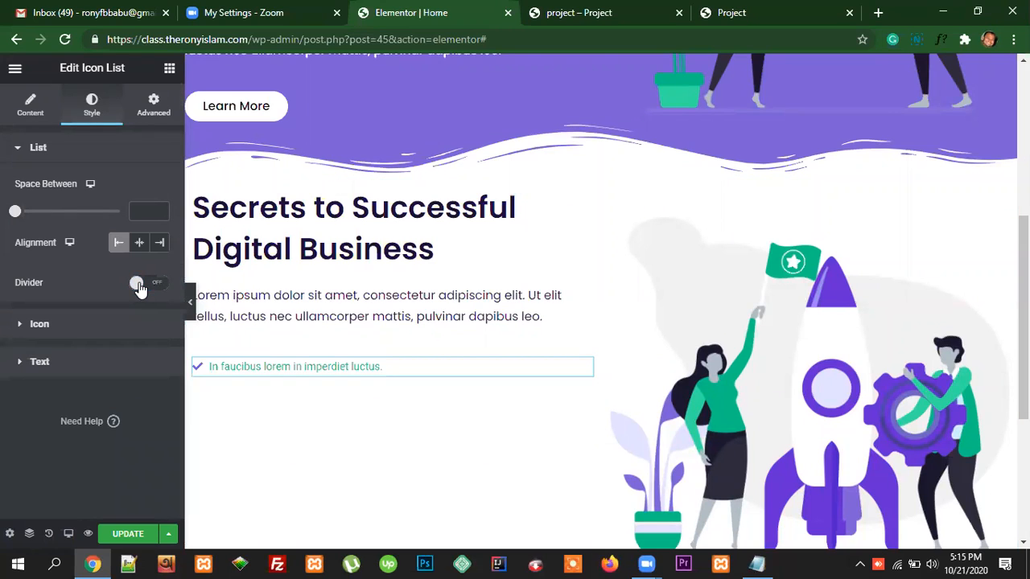
{"action": "left_click", "coordinate": [21, 150]}
- Set the icon list's icon color to the global Text color #1B0E3D
{"action": "left_click", "coordinate": [27, 188]}
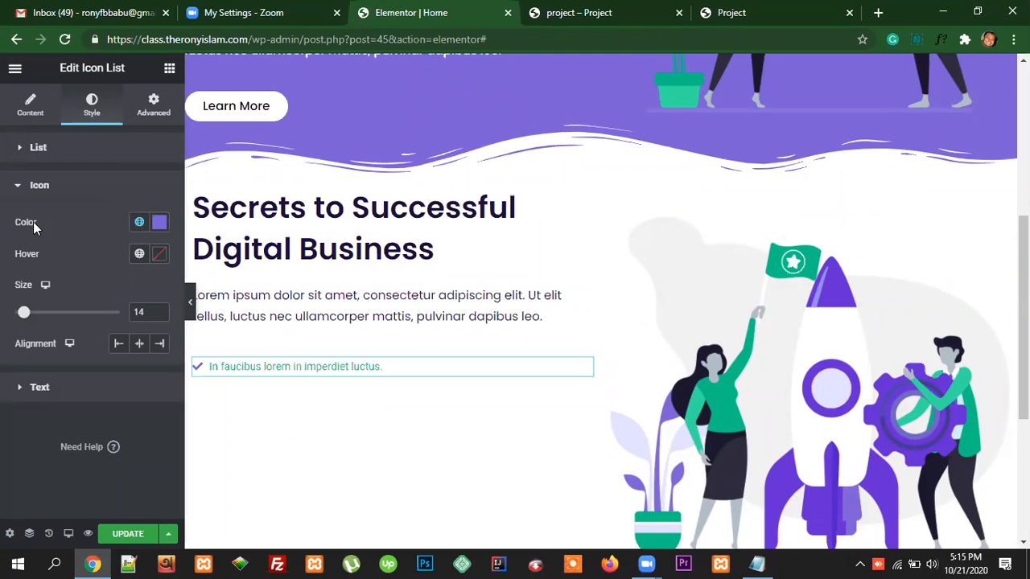
{"action": "left_click", "coordinate": [139, 224]}
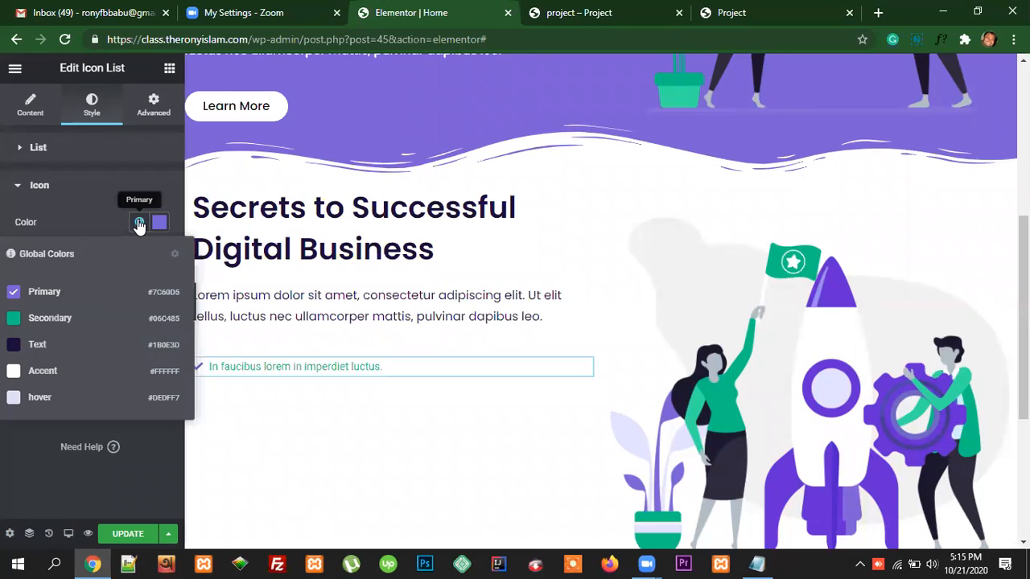
{"action": "left_click", "coordinate": [44, 345]}
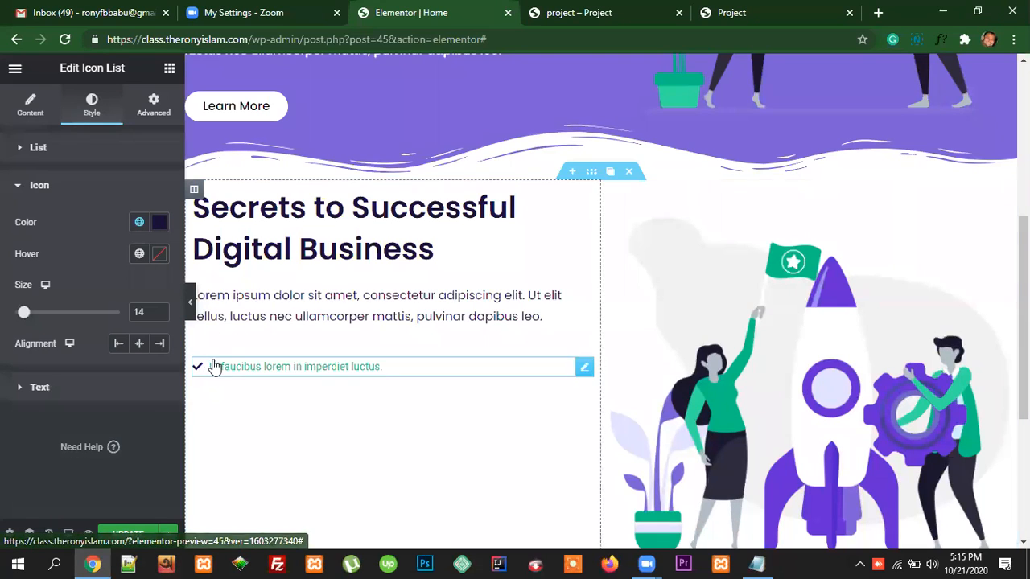
- Set the icon list's icon hover color to the global Secondary color and the icon size to 16
{"action": "left_click", "coordinate": [139, 254]}
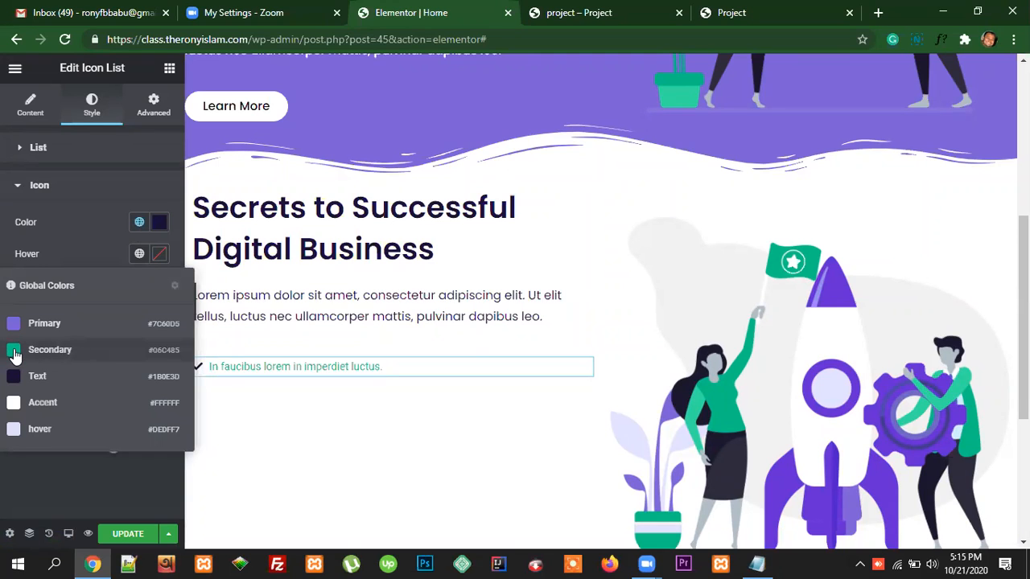
{"action": "left_click", "coordinate": [68, 351]}
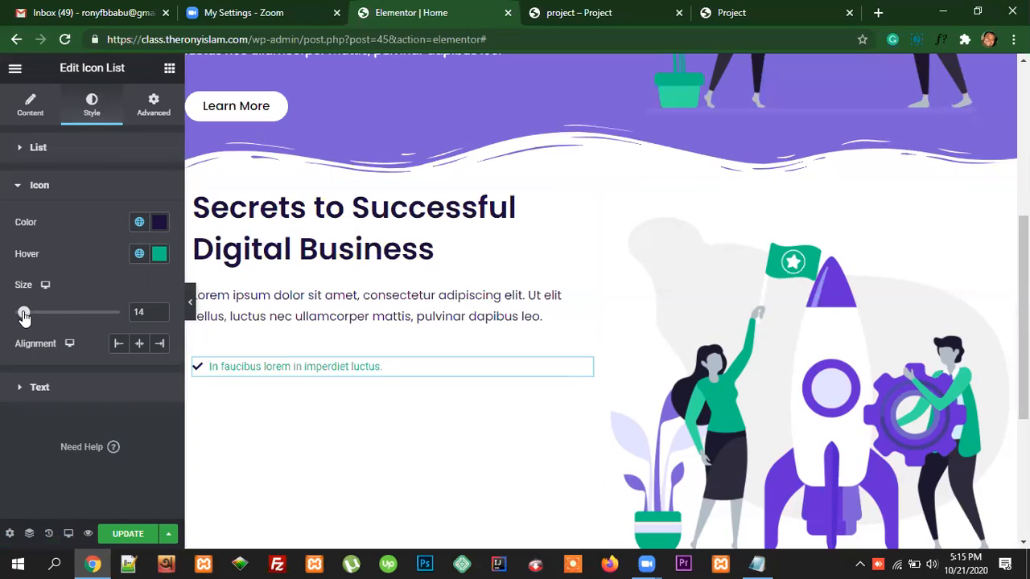
{"action": "left_click_drag", "start_coordinate": [24, 316], "coordinate": [28, 317]}
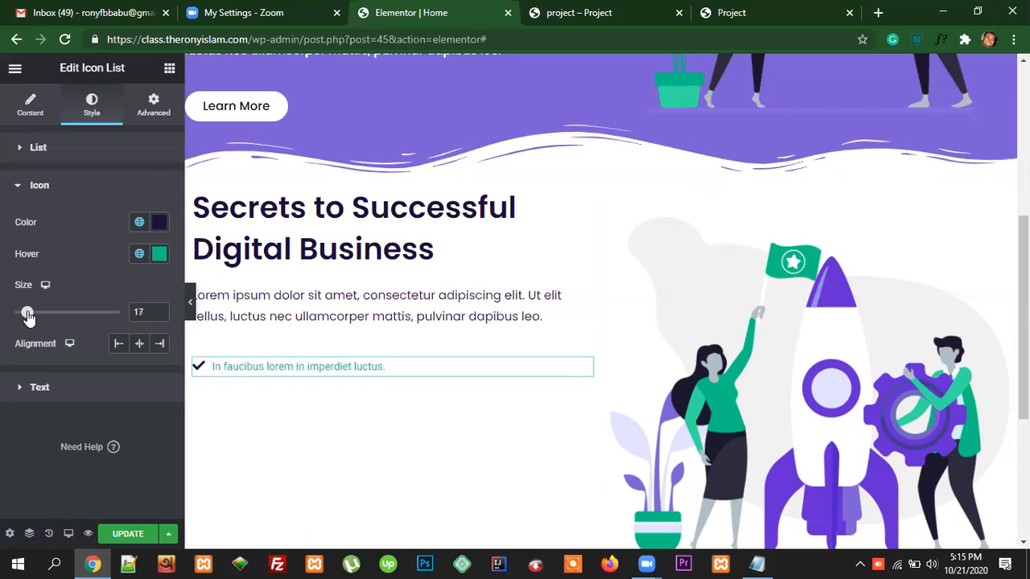
{"action": "left_click", "coordinate": [160, 316]}
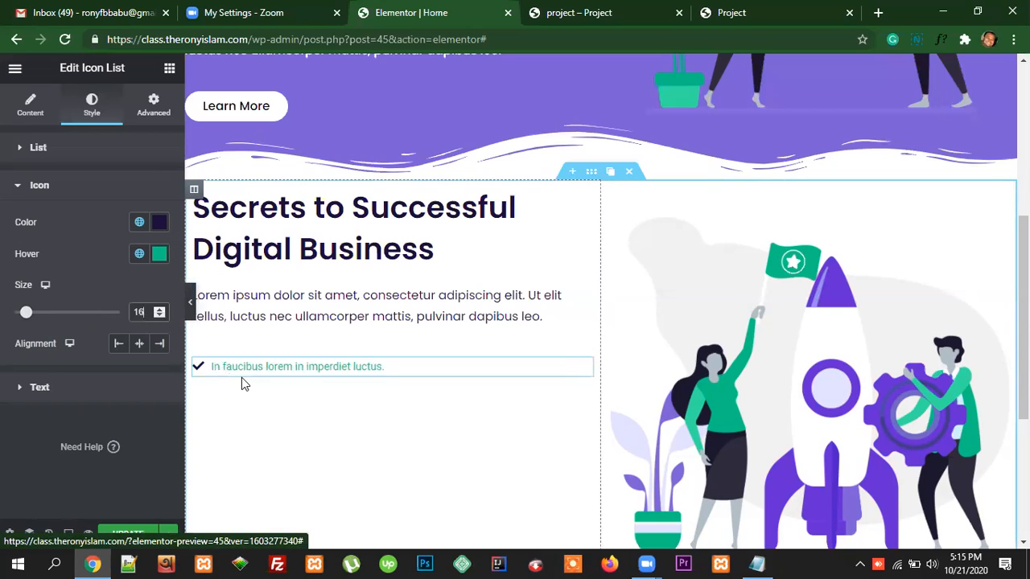
{"action": "left_click", "coordinate": [19, 189]}
- Set the icon list's text color to the global Text color and its typography to the global Secondary font
{"action": "left_click", "coordinate": [22, 226]}
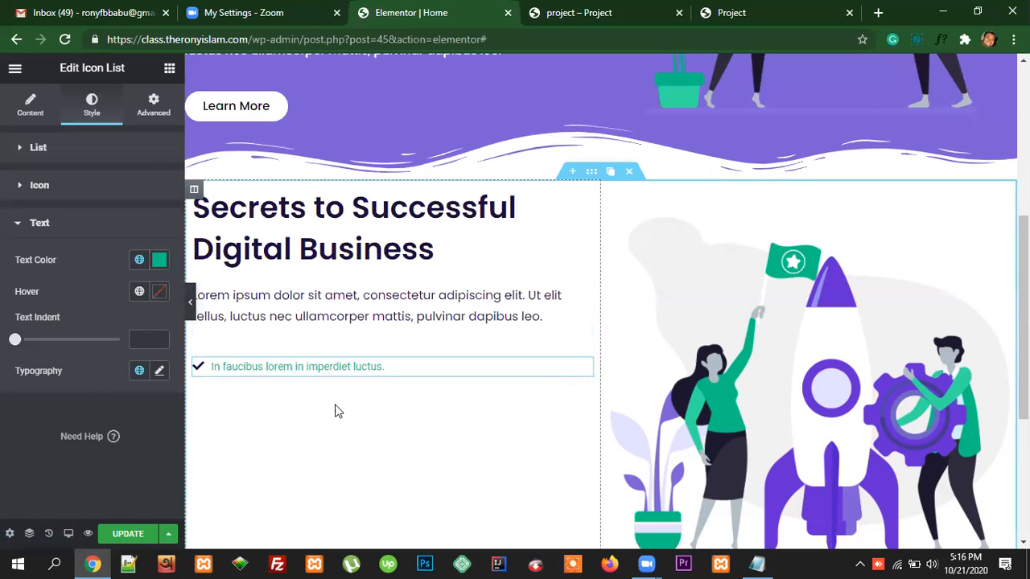
{"action": "left_click", "coordinate": [139, 262]}
{"action": "left_click", "coordinate": [64, 379]}
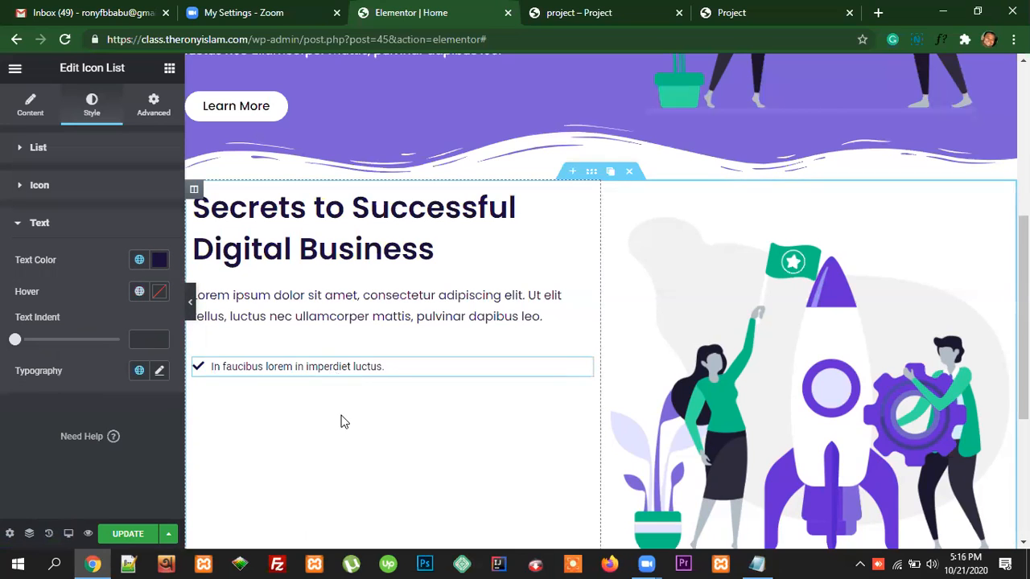
{"action": "left_click", "coordinate": [139, 372]}
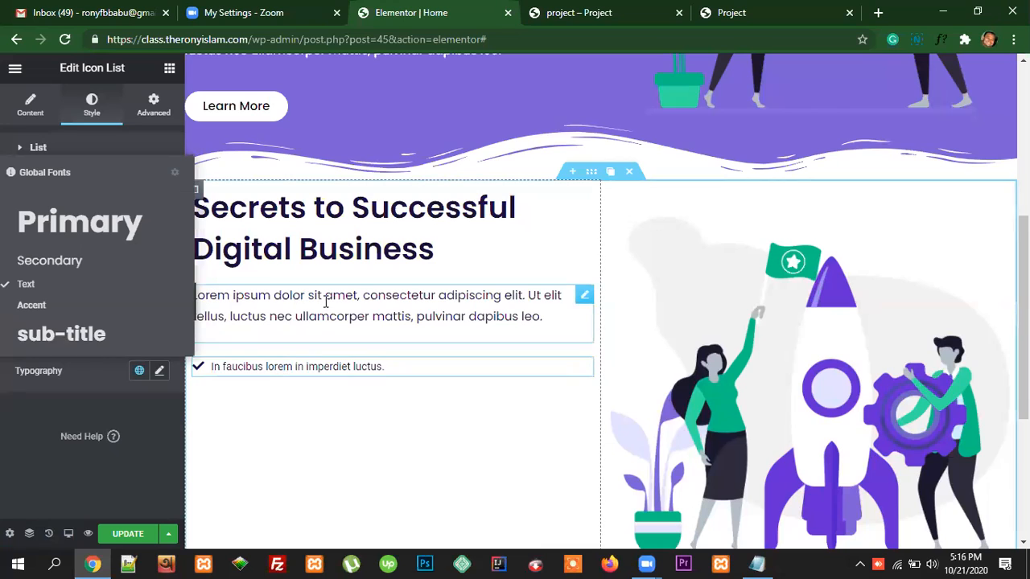
{"action": "left_click", "coordinate": [72, 263]}
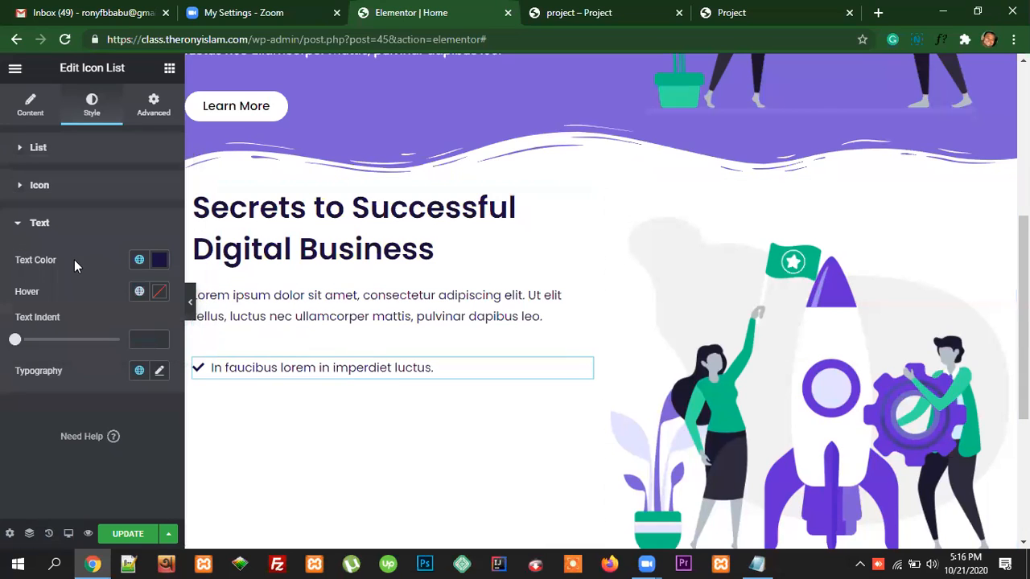
- Review the icon list text's global font choice and its family, size, weight, style and line-height settings
{"action": "left_click", "coordinate": [139, 370]}
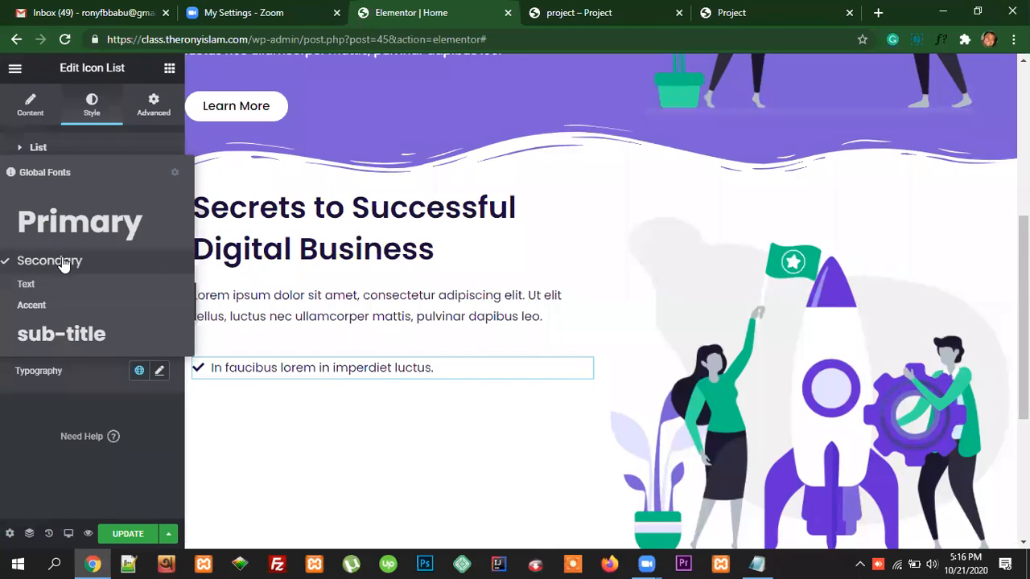
{"action": "left_click", "coordinate": [107, 400]}
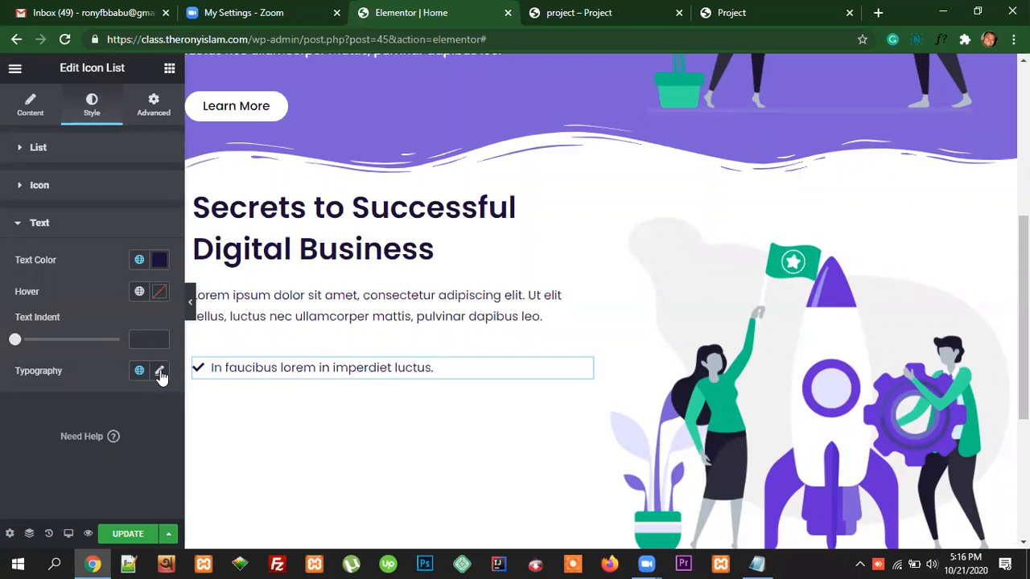
{"action": "left_click", "coordinate": [159, 372]}
{"action": "scroll", "coordinate": [127, 422], "scroll_direction": "down", "scroll_amount": 1}
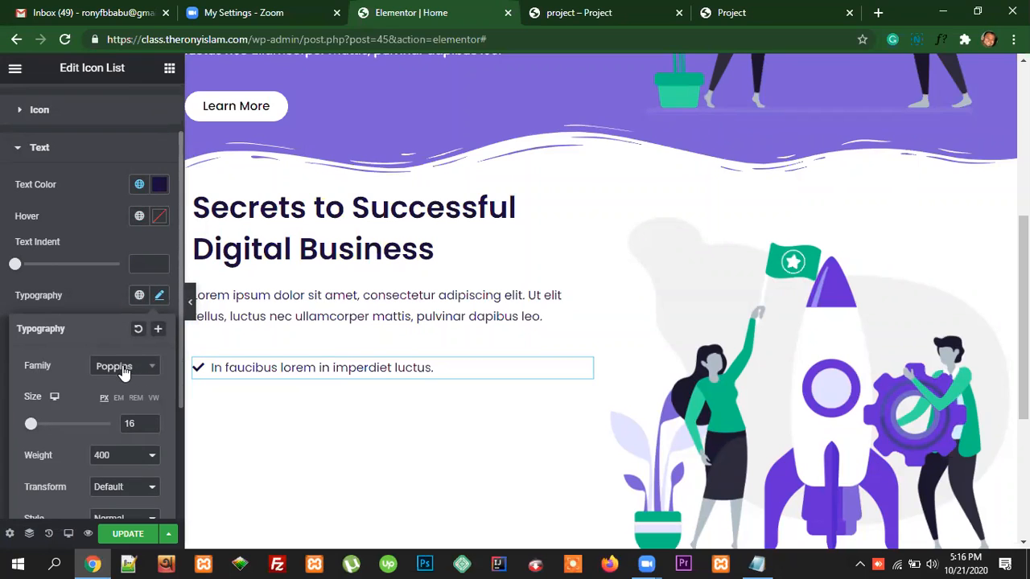
{"action": "scroll", "coordinate": [63, 418], "scroll_direction": "down", "scroll_amount": 2}
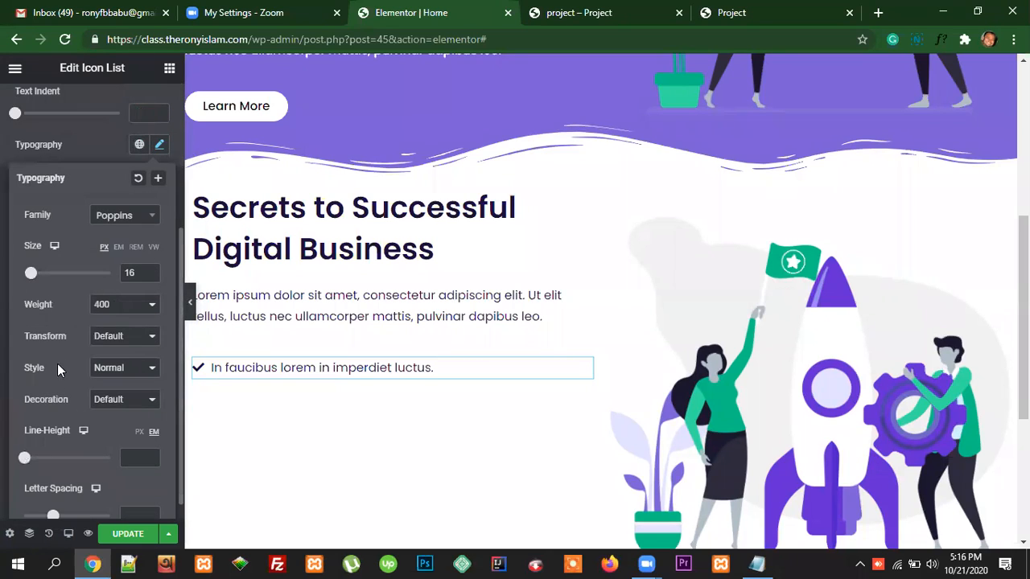
{"action": "left_click", "coordinate": [65, 153]}
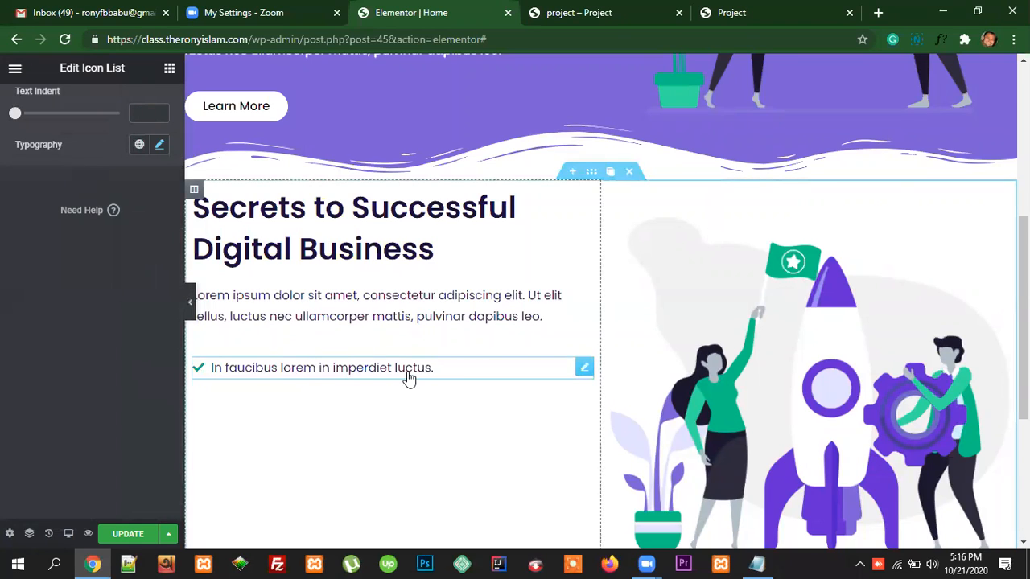
- Set the icon list's text indent to 10
{"action": "scroll", "coordinate": [79, 393], "scroll_direction": "up", "scroll_amount": 2}
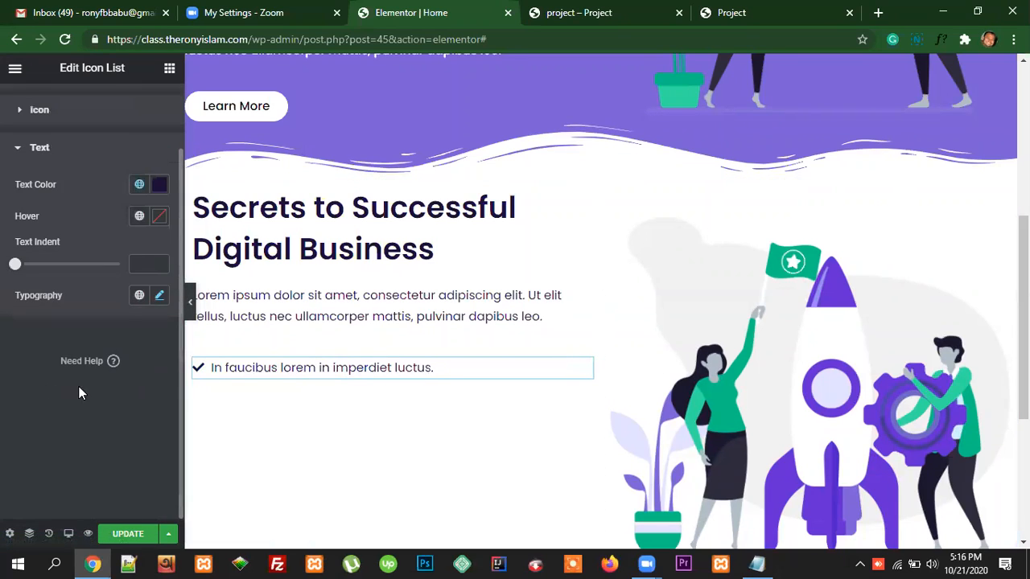
{"action": "scroll", "coordinate": [84, 389], "scroll_direction": "up", "scroll_amount": 1}
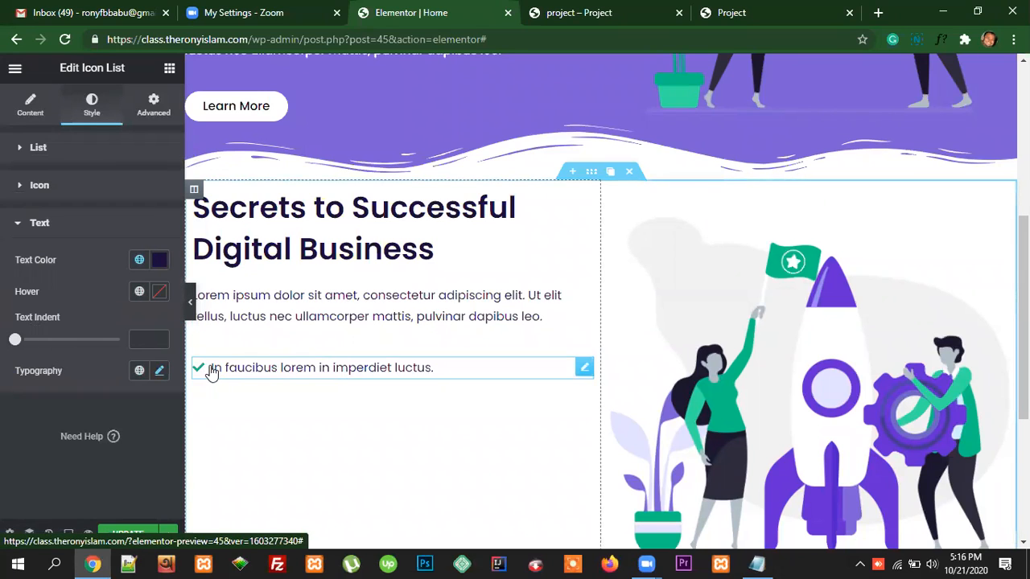
{"action": "left_click_drag", "start_coordinate": [15, 341], "coordinate": [38, 346]}
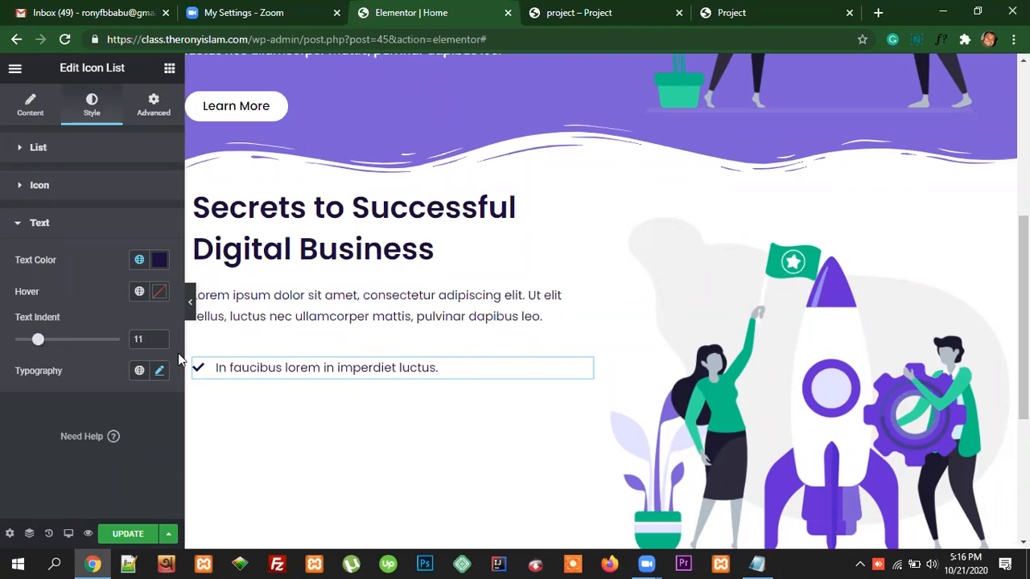
{"action": "left_click", "coordinate": [161, 343]}
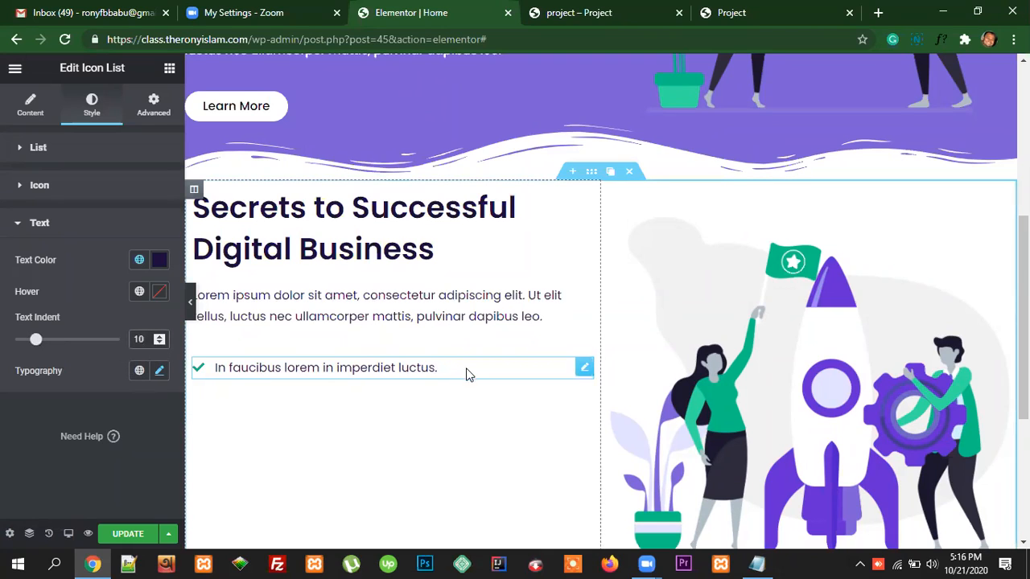
- Duplicate the icon list's only item and open the copy's settings
{"action": "left_click", "coordinate": [30, 105]}
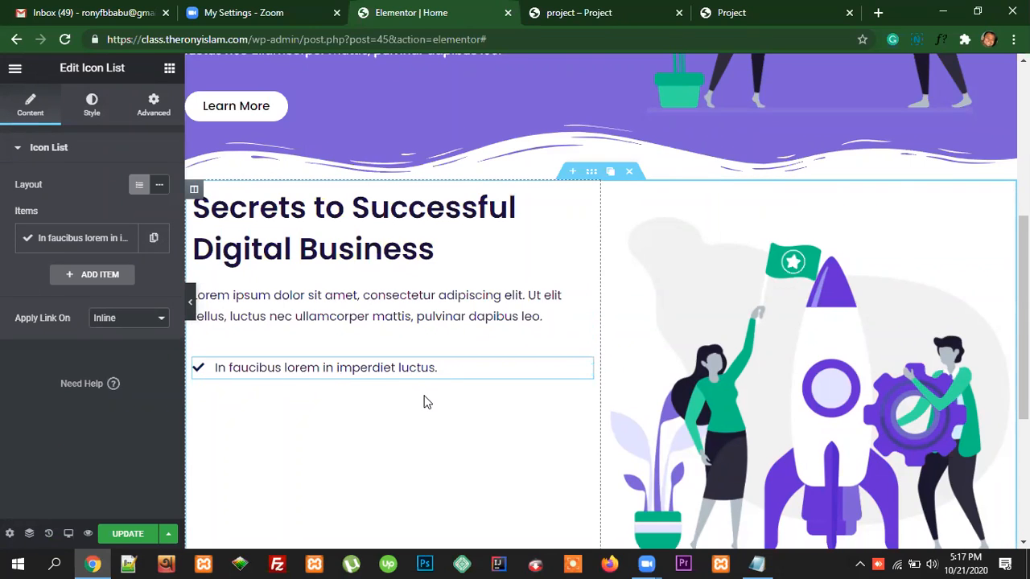
{"action": "left_click", "coordinate": [154, 241]}
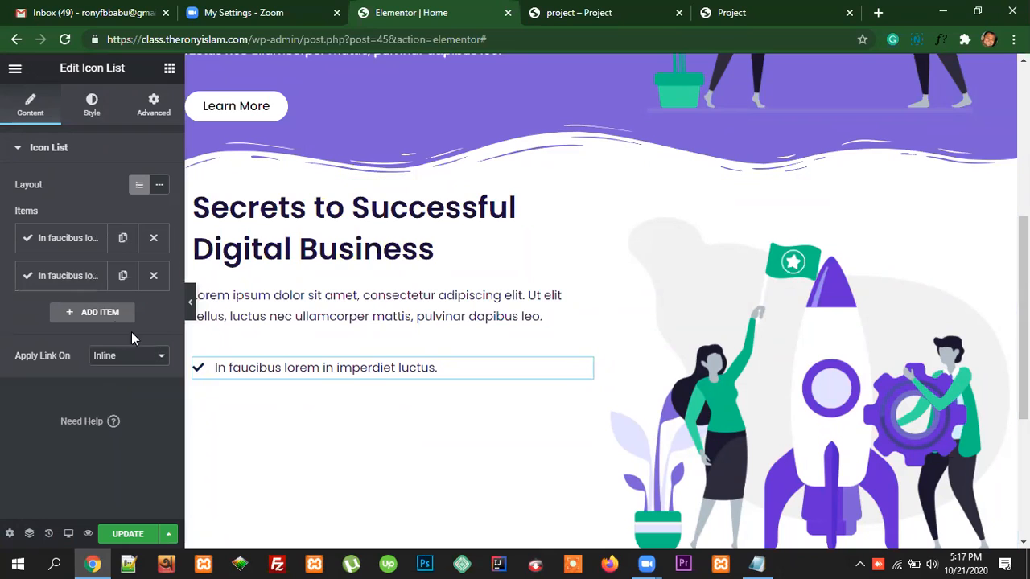
{"action": "left_click", "coordinate": [60, 276]}
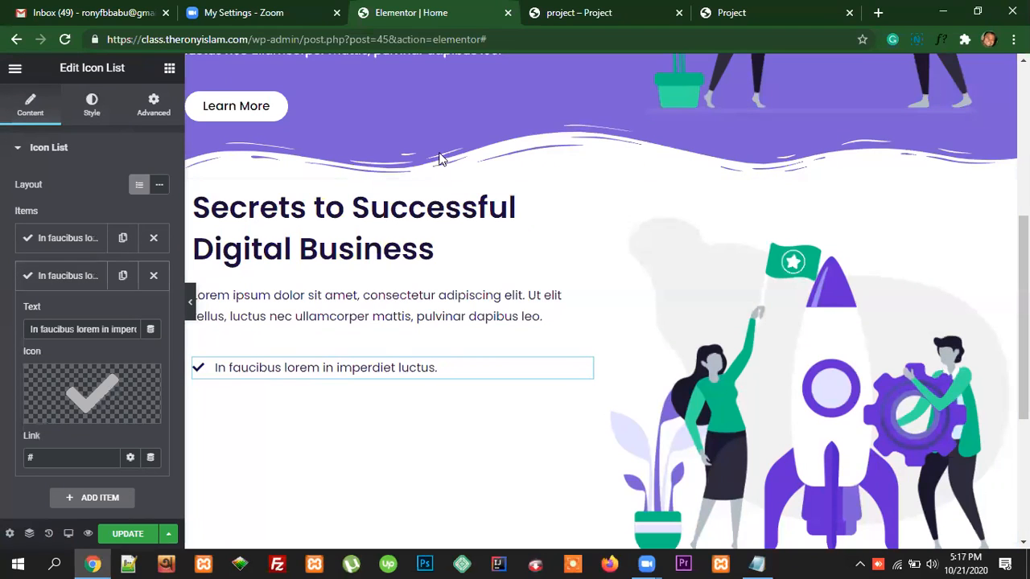
- Copy the line "Donec id neque vehicula, faucibus massa non, commodo orci." from the reference project page and return to the Home page editor
{"action": "left_click", "coordinate": [592, 12]}
{"action": "left_click_drag", "start_coordinate": [485, 389], "coordinate": [99, 381]}
{"action": "right_click", "coordinate": [127, 383]}
{"action": "left_click", "coordinate": [164, 393]}
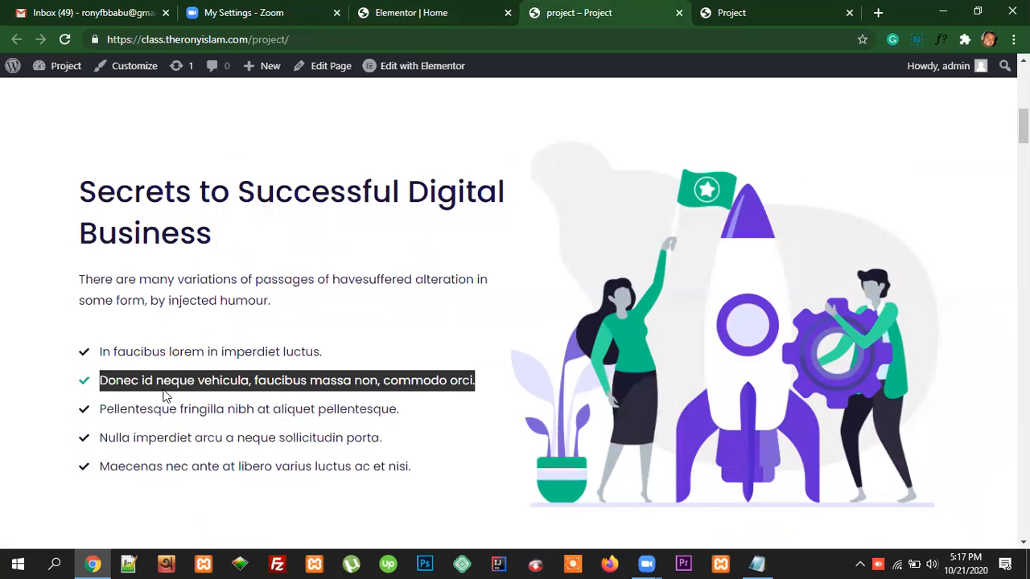
{"action": "key", "text": "ctrl+shift+Tab"}
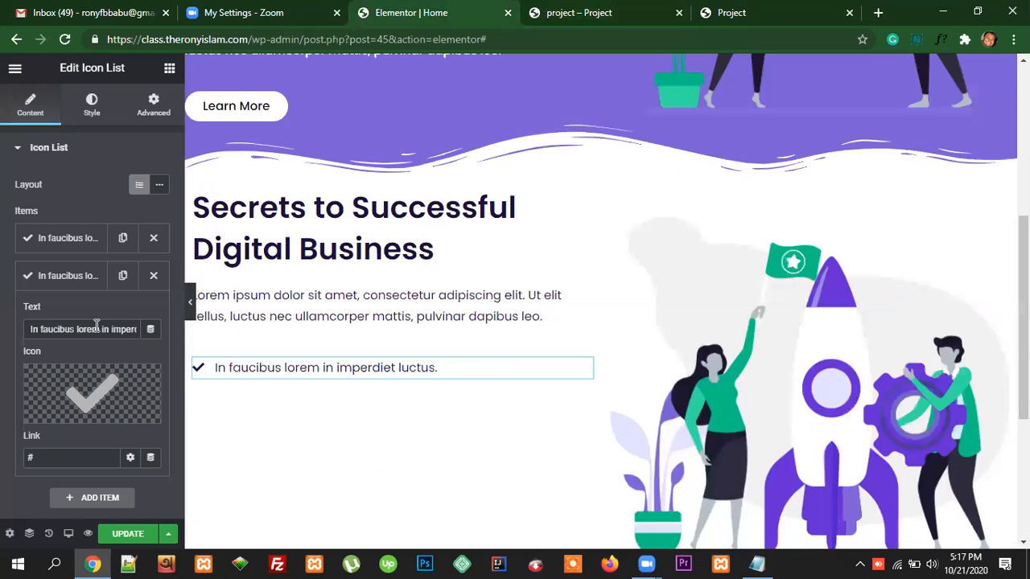
- Replace the second list item's text with "Donec id neque vehicula, faucibus massa non, commodo orci." and collapse its settings
{"action": "double_click", "coordinate": [63, 277]}
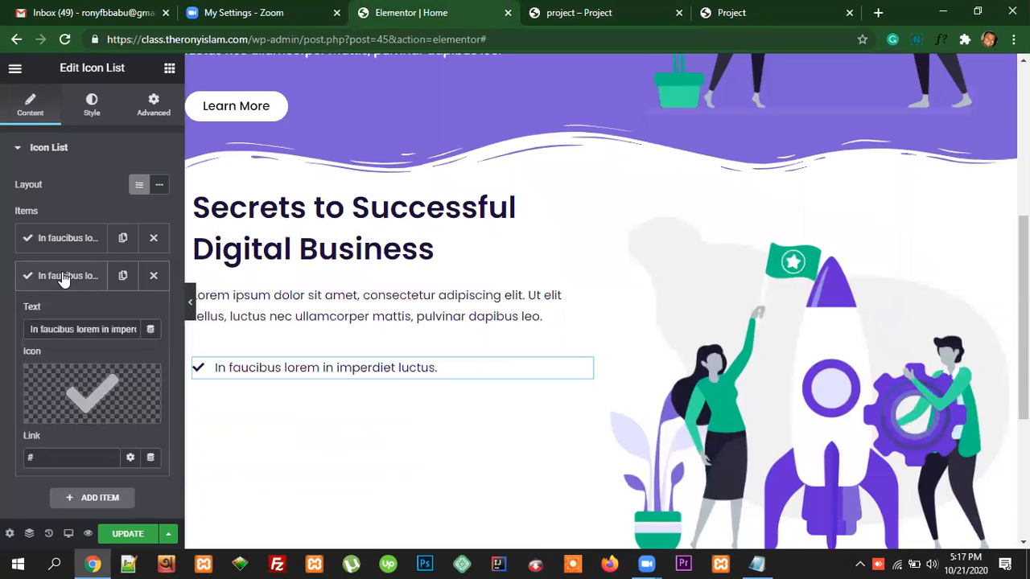
{"action": "left_click_drag", "start_coordinate": [30, 332], "coordinate": [138, 333]}
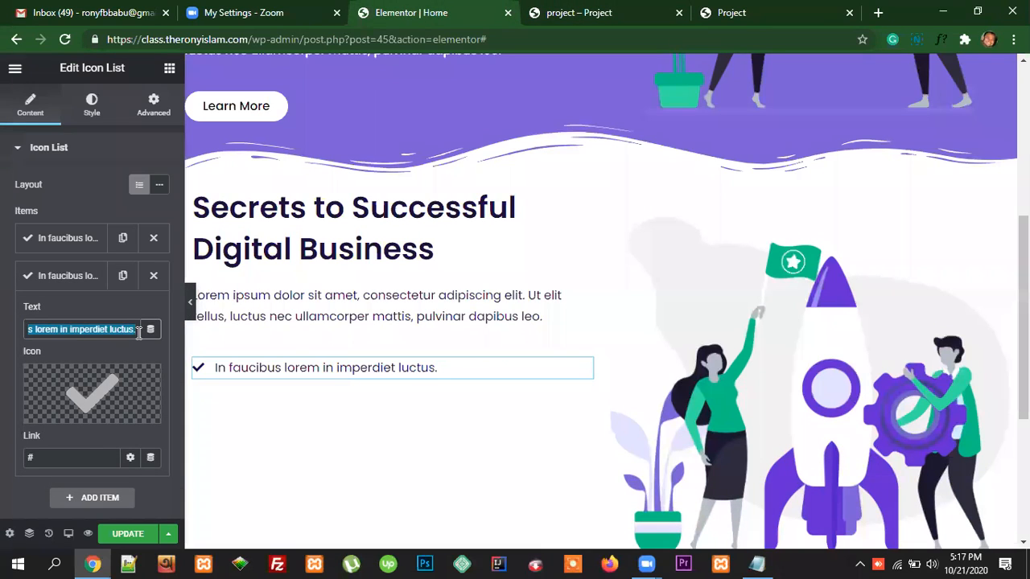
{"action": "right_click", "coordinate": [98, 332]}
{"action": "left_click", "coordinate": [152, 150]}
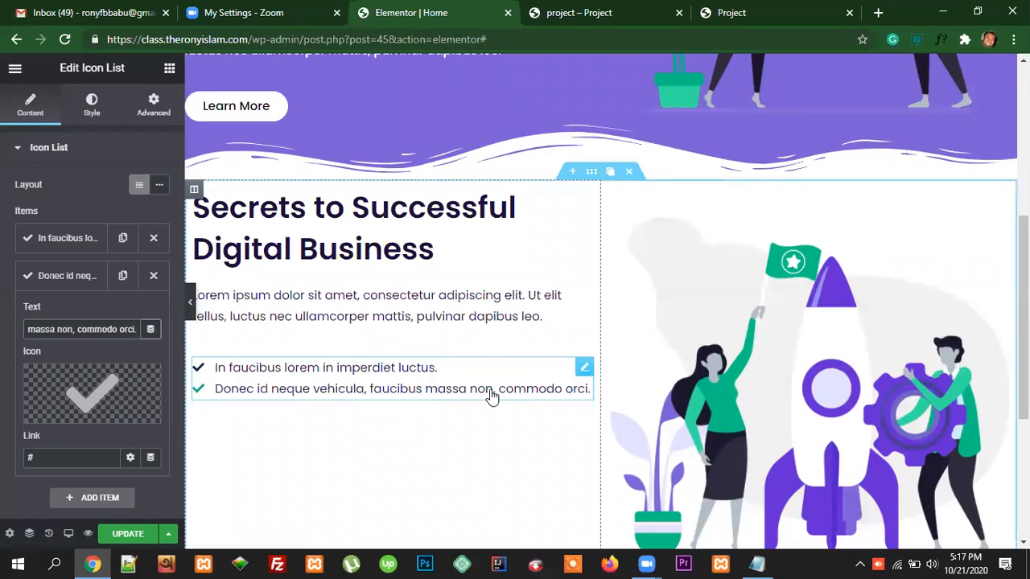
{"action": "left_click", "coordinate": [68, 278]}
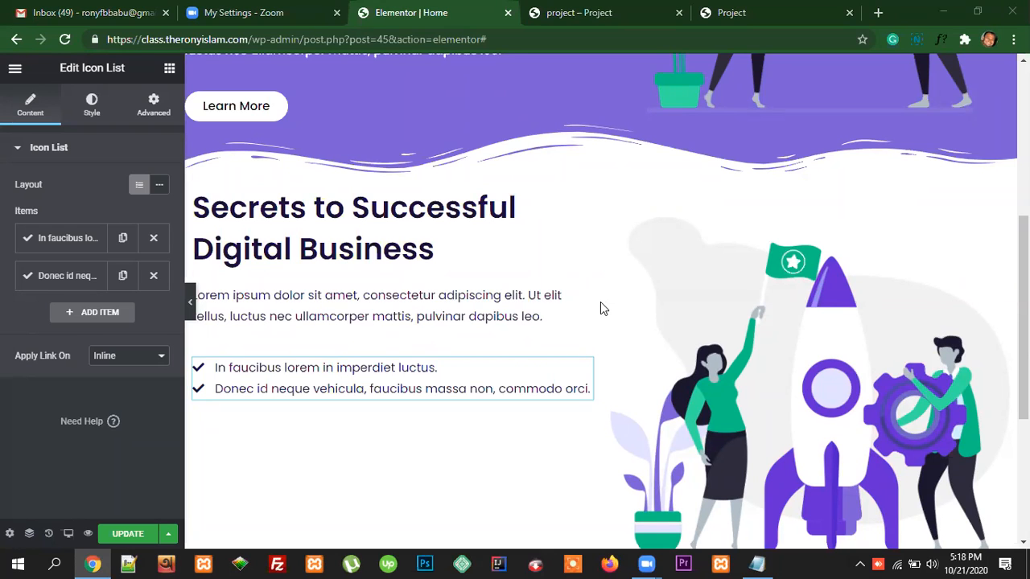
{"action": "scroll", "coordinate": [395, 398], "scroll_direction": "down", "scroll_amount": 1}
{"action": "scroll", "coordinate": [395, 393], "scroll_direction": "up", "scroll_amount": 1}
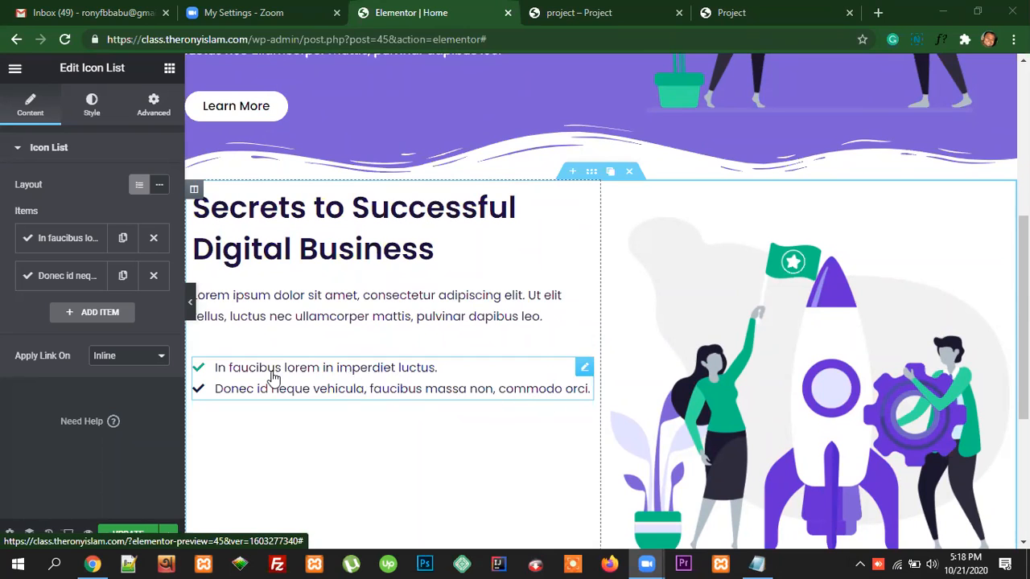
{"action": "left_click", "coordinate": [64, 240]}
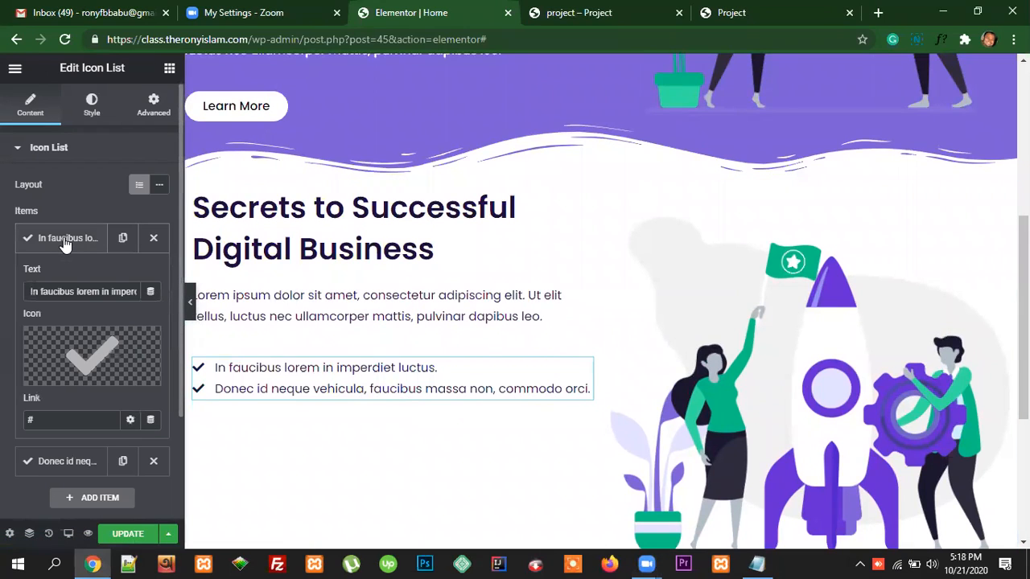
{"action": "left_click", "coordinate": [64, 240]}
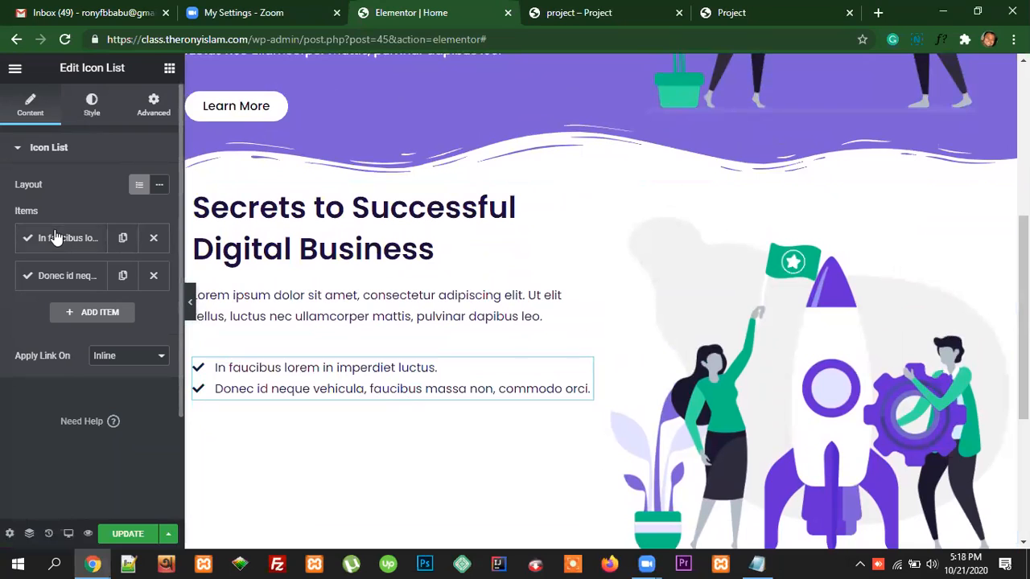
- Set the space between the icon list items to 5
{"action": "left_click", "coordinate": [93, 113]}
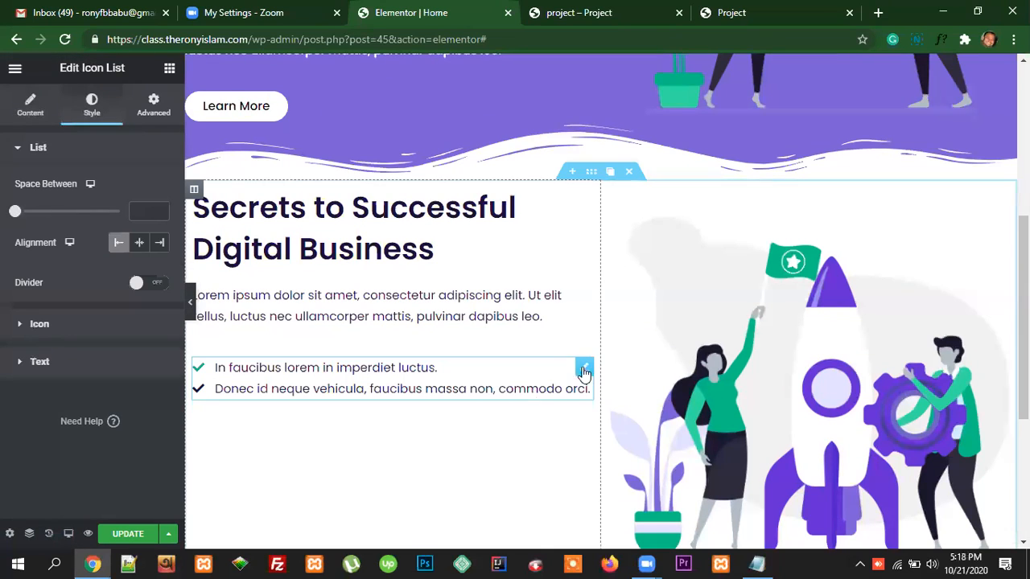
{"action": "mouse_move", "coordinate": [587, 373]}
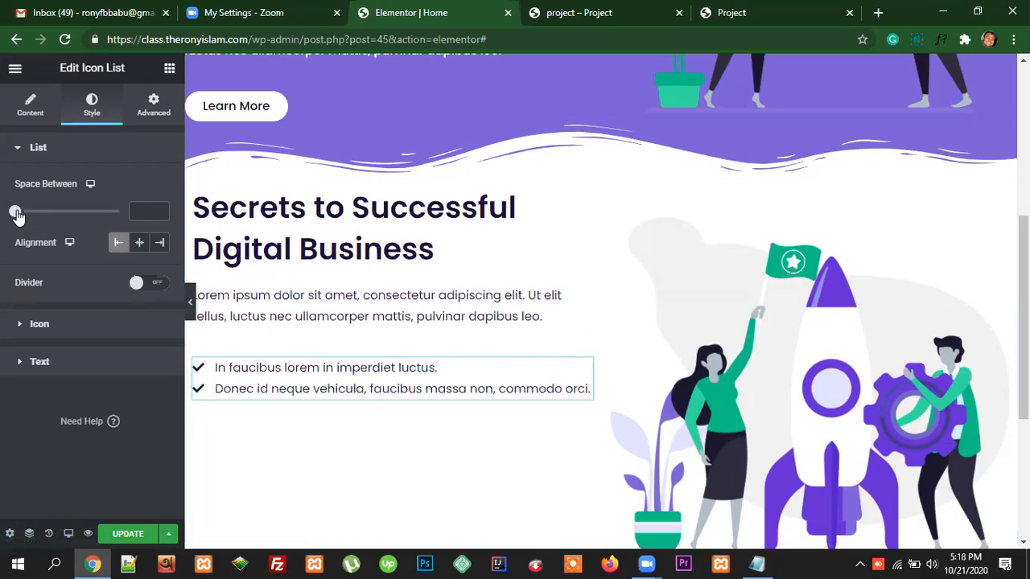
{"action": "mouse_move", "coordinate": [18, 217]}
{"action": "left_mouse_down"}
{"action": "mouse_move", "coordinate": [83, 212]}
{"action": "mouse_move", "coordinate": [29, 216]}
{"action": "left_mouse_up"}
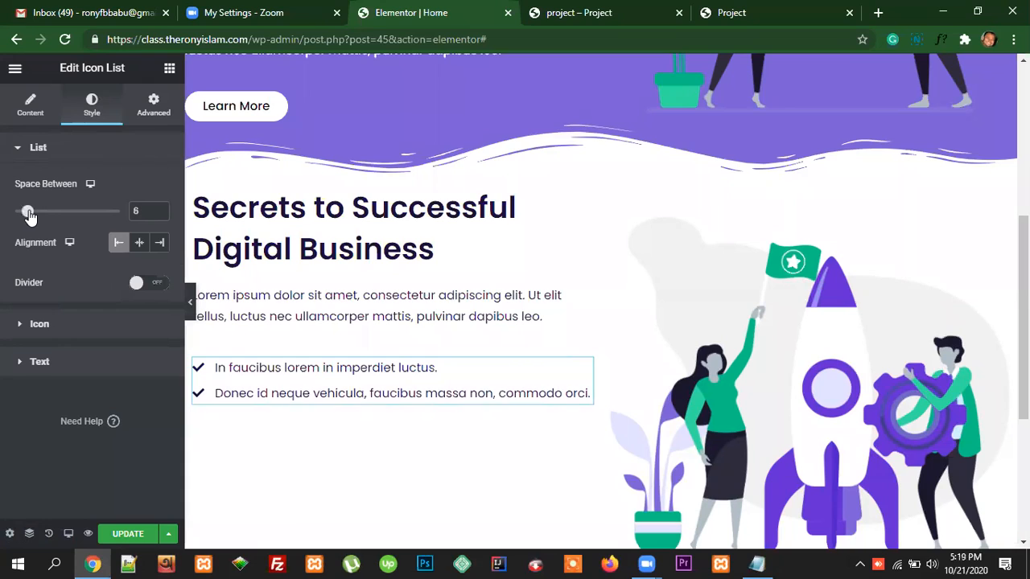
{"action": "left_click", "coordinate": [159, 214]}
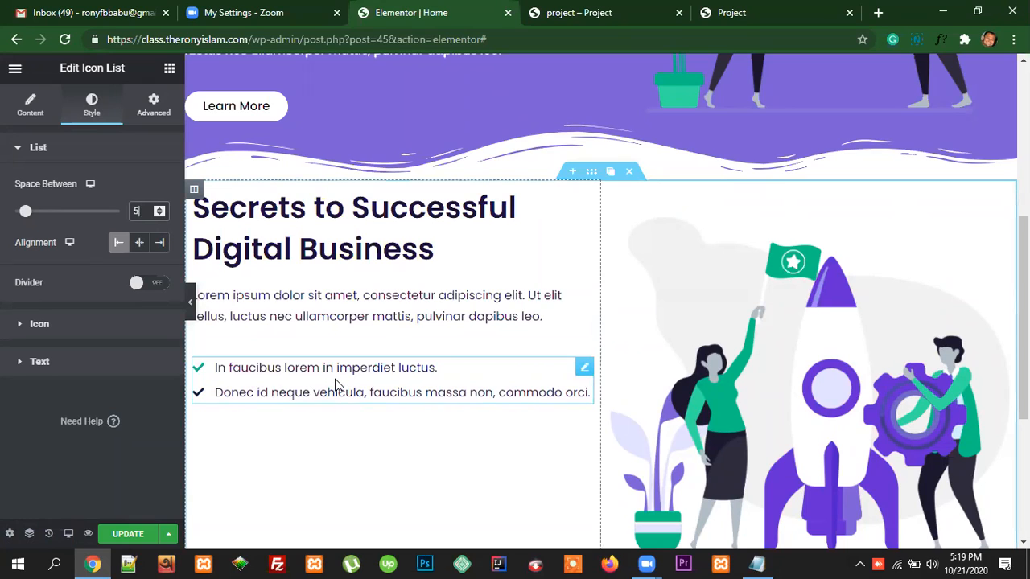
- Duplicate the icon list's second item to add a third one
{"action": "left_click", "coordinate": [30, 106]}
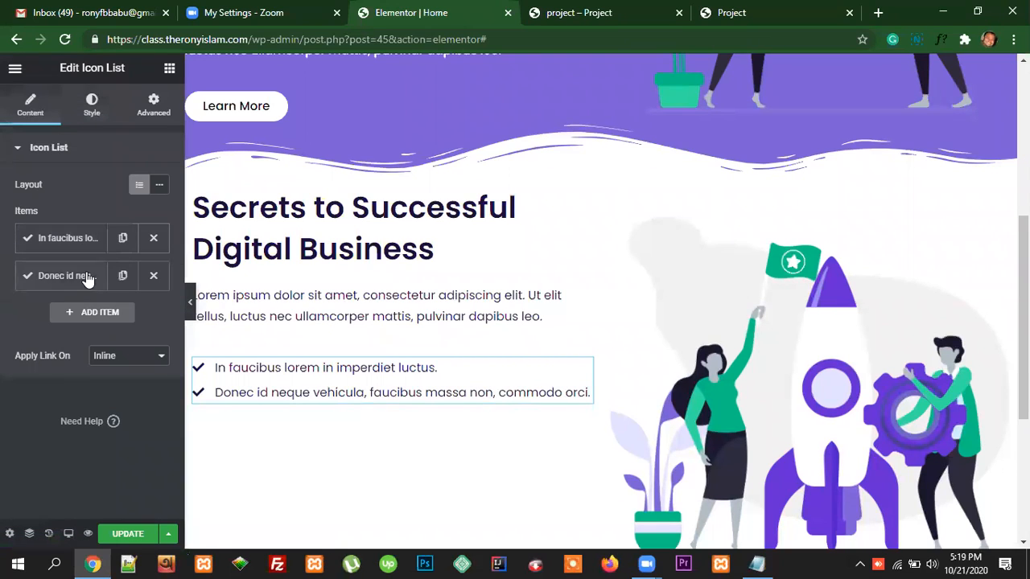
{"action": "left_click", "coordinate": [123, 275]}
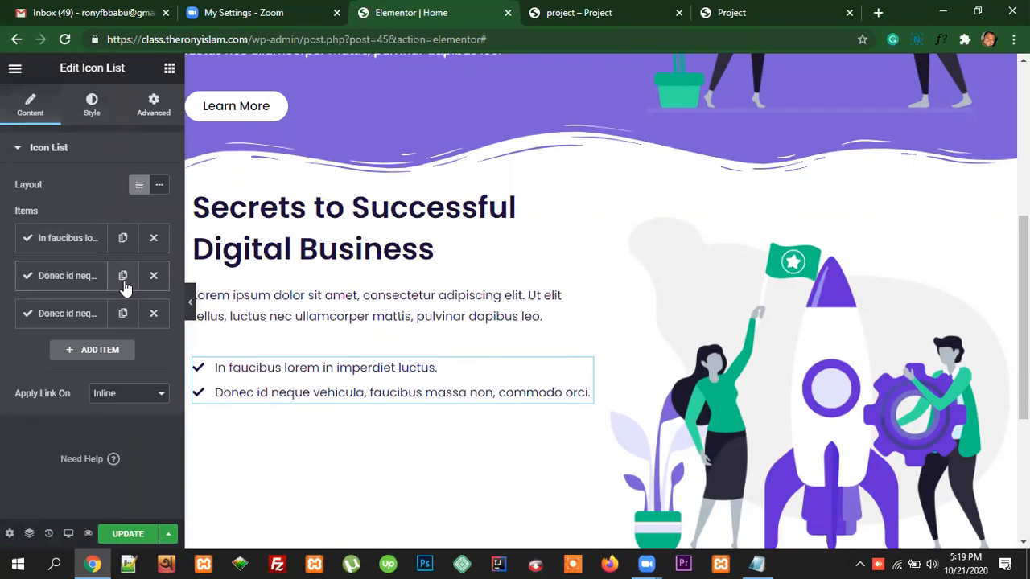
- Duplicate the icon list's last item twice more so the list has five items
{"action": "left_click", "coordinate": [123, 314]}
{"action": "left_click", "coordinate": [124, 352]}
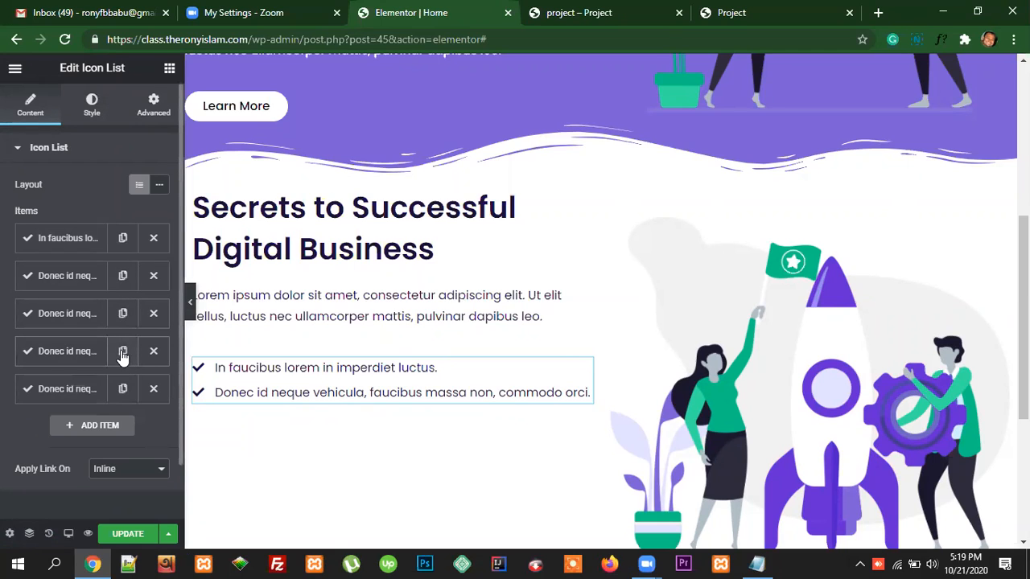
{"action": "scroll", "coordinate": [124, 360], "scroll_direction": "down", "scroll_amount": 1}
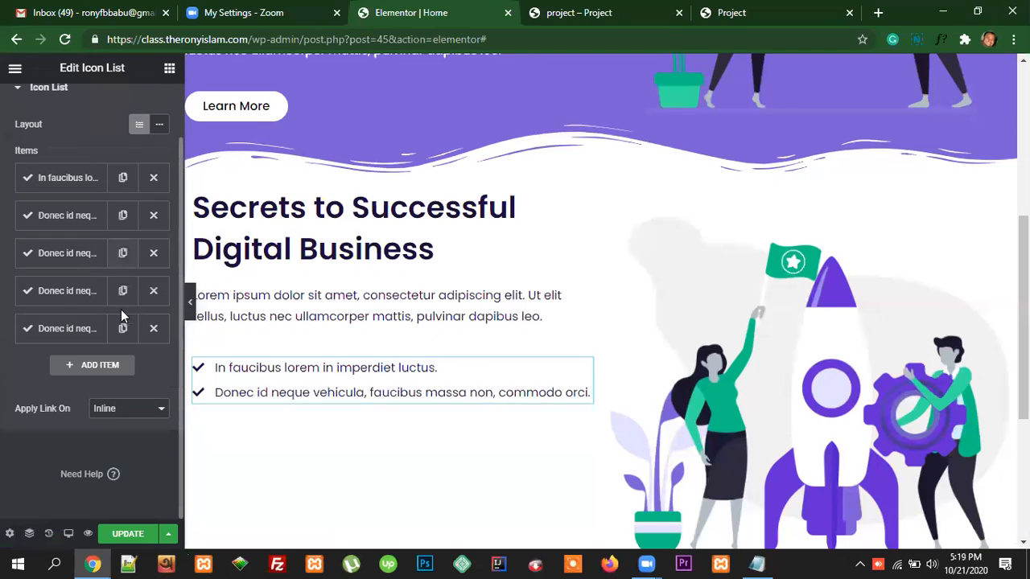
- Replace the third list item's text with "Pellentesque fringilla nibh at aliquet pellentesque." copied from the reference project page, and collapse its settings
{"action": "left_click", "coordinate": [60, 264]}
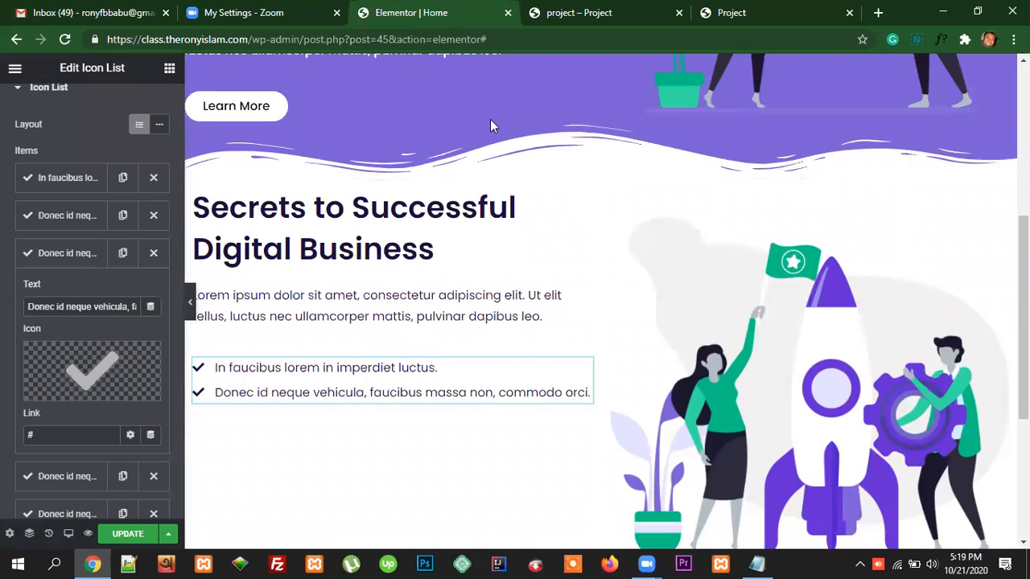
{"action": "left_click", "coordinate": [573, 13]}
{"action": "scroll", "coordinate": [421, 392], "scroll_direction": "down", "scroll_amount": 1}
{"action": "left_click_drag", "start_coordinate": [407, 334], "coordinate": [90, 334]}
{"action": "key", "text": "ctrl+c"}
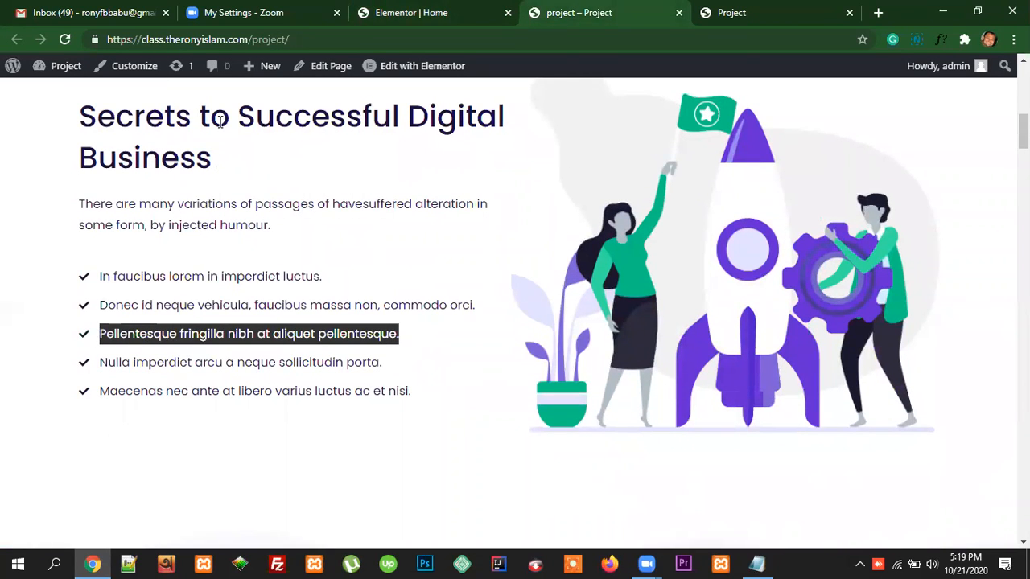
{"action": "left_click", "coordinate": [406, 12]}
{"action": "left_click_drag", "start_coordinate": [29, 307], "coordinate": [140, 306]}
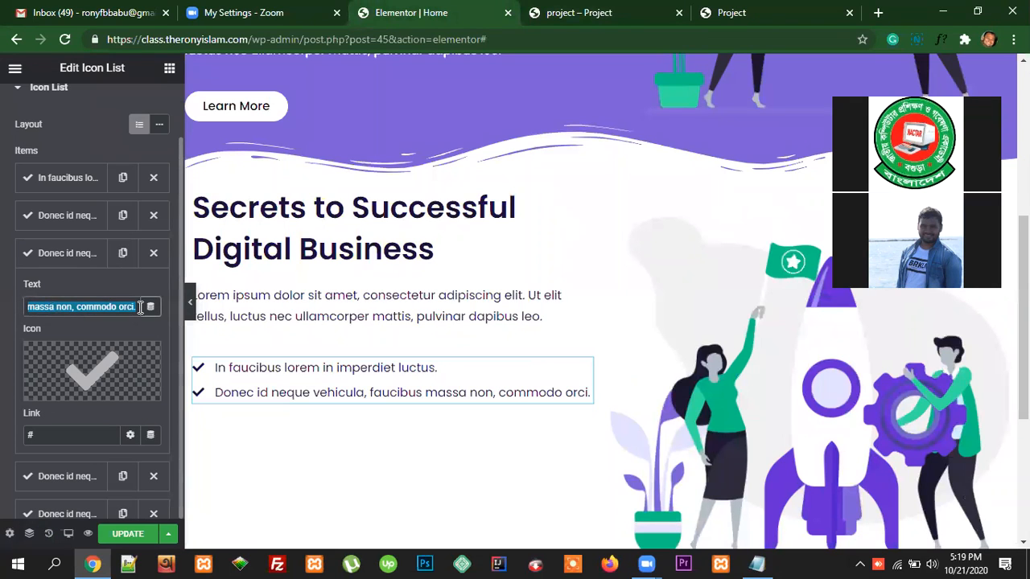
{"action": "key", "text": "ctrl+v"}
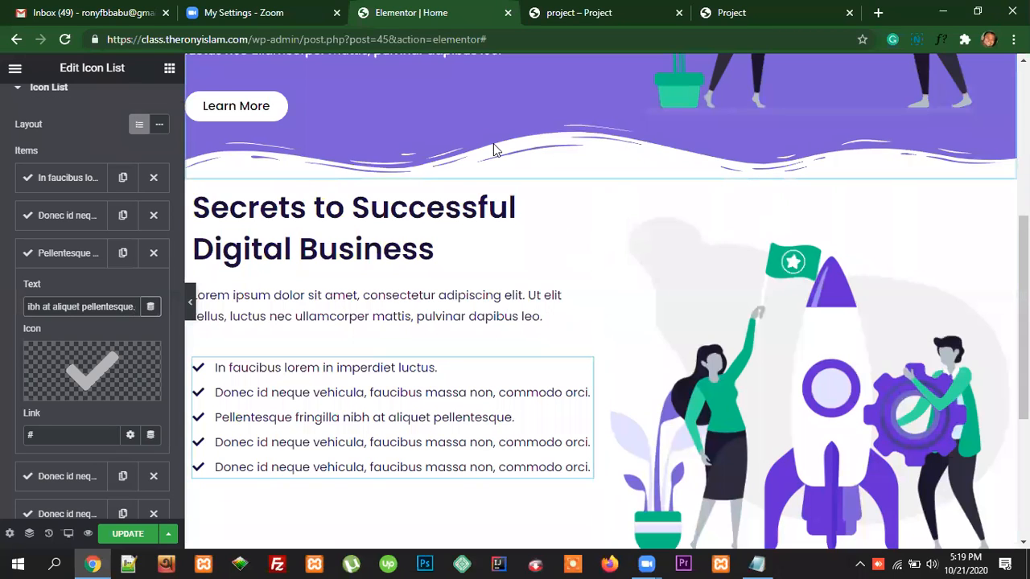
{"action": "left_click", "coordinate": [60, 257]}
{"action": "left_click", "coordinate": [60, 252]}
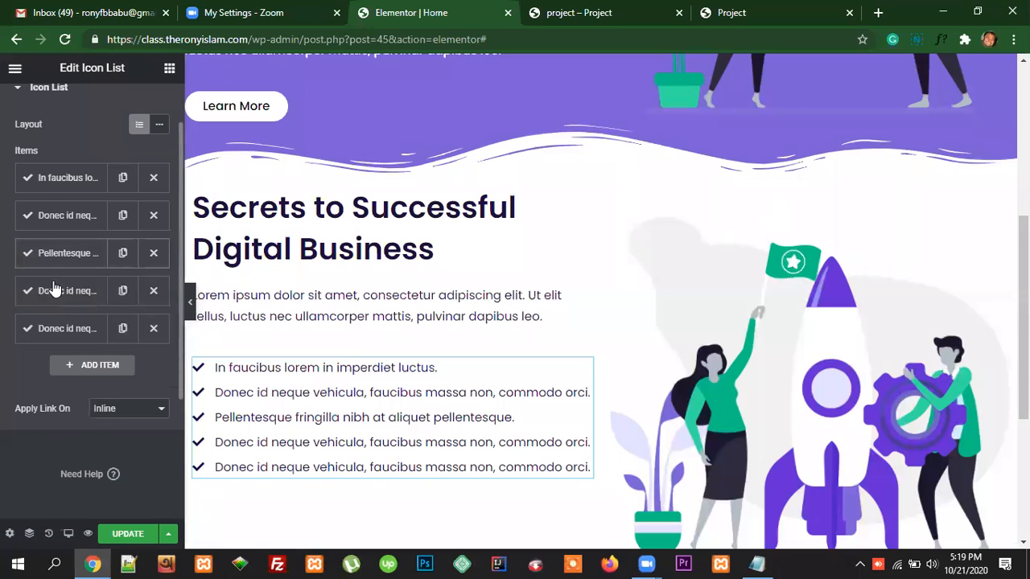
- Replace the fourth list item's text with "Nulla imperdiet arcu a neque sollicitudin porta." copied from the reference project page
{"action": "left_click", "coordinate": [53, 290]}
{"action": "left_click", "coordinate": [593, 14]}
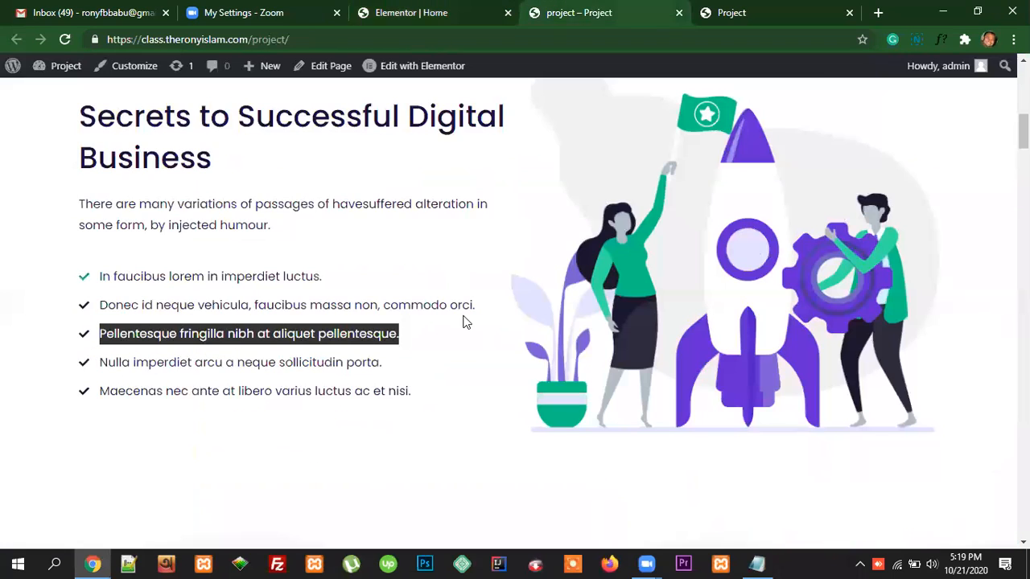
{"action": "left_click_drag", "start_coordinate": [384, 362], "coordinate": [106, 362]}
{"action": "key", "text": "ctrl+c"}
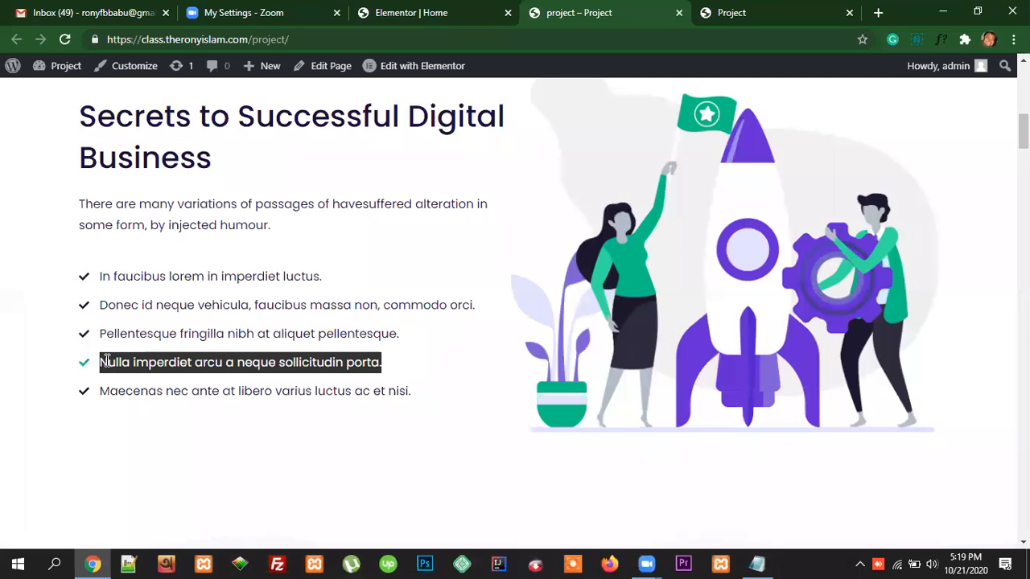
{"action": "left_click", "coordinate": [445, 10]}
{"action": "left_click_drag", "start_coordinate": [37, 349], "coordinate": [140, 346]}
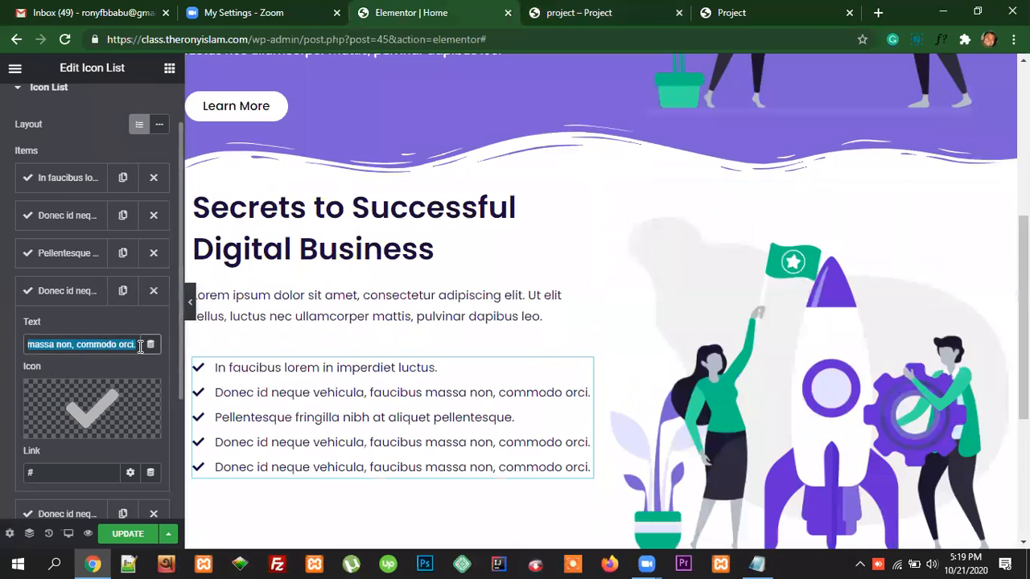
{"action": "key", "text": "ctrl+v"}
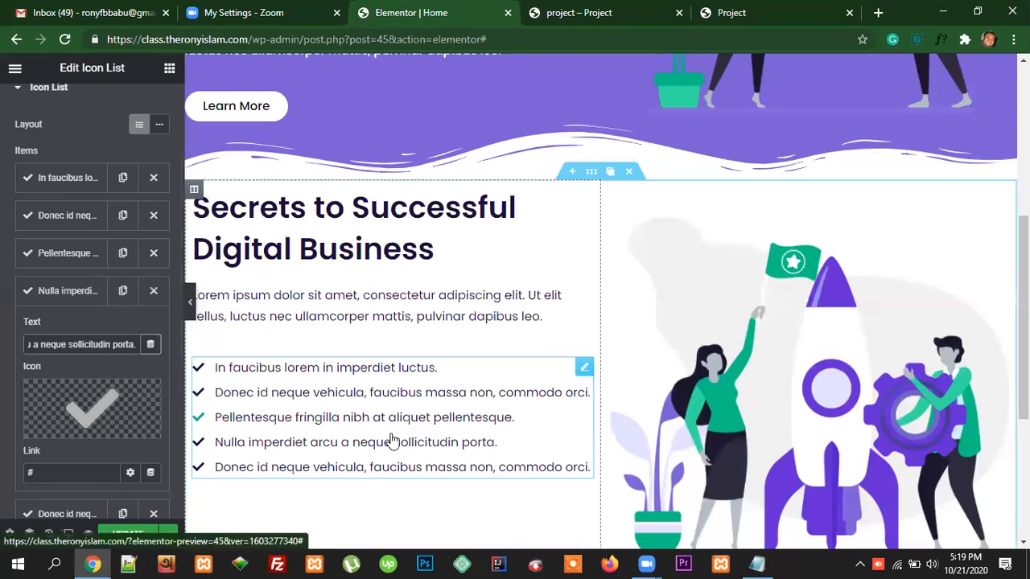
- Replace the fifth list item's text with "Maecenas nec ante at libero varius luctus ac et nisi." copied from the reference page, and collapse its settings
{"action": "left_click", "coordinate": [558, 18]}
{"action": "left_click_drag", "start_coordinate": [414, 391], "coordinate": [99, 391]}
{"action": "key", "text": "ctrl+c"}
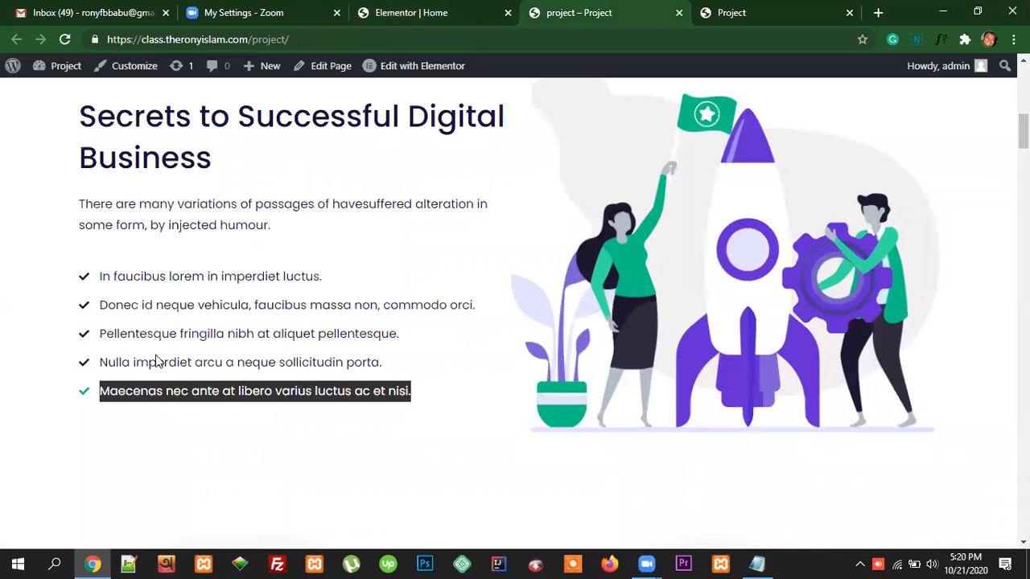
{"action": "left_click", "coordinate": [391, 12]}
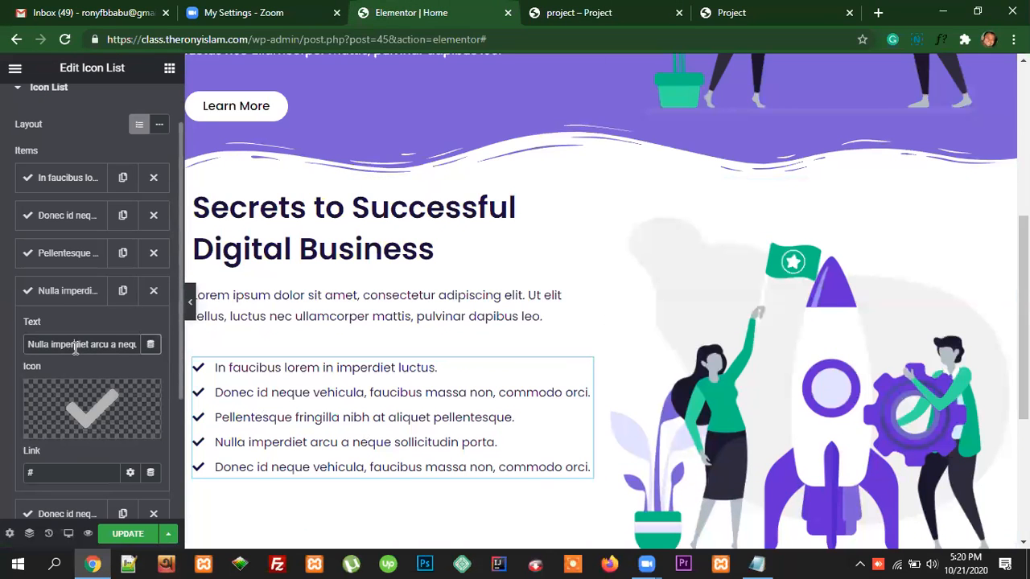
{"action": "left_click", "coordinate": [56, 292]}
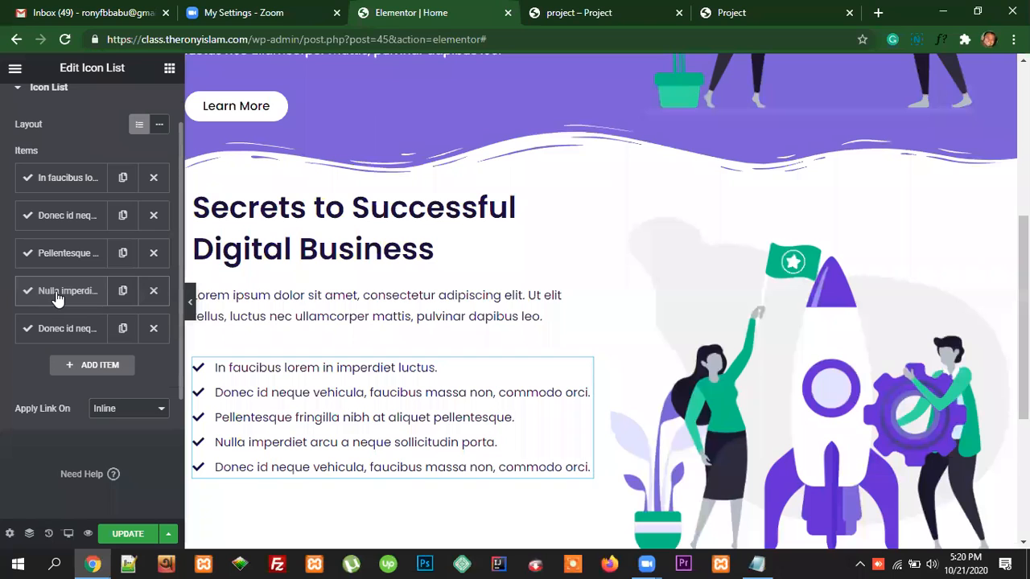
{"action": "left_click", "coordinate": [56, 330]}
{"action": "left_click_drag", "start_coordinate": [27, 383], "coordinate": [149, 390]}
{"action": "key", "text": "ctrl+v"}
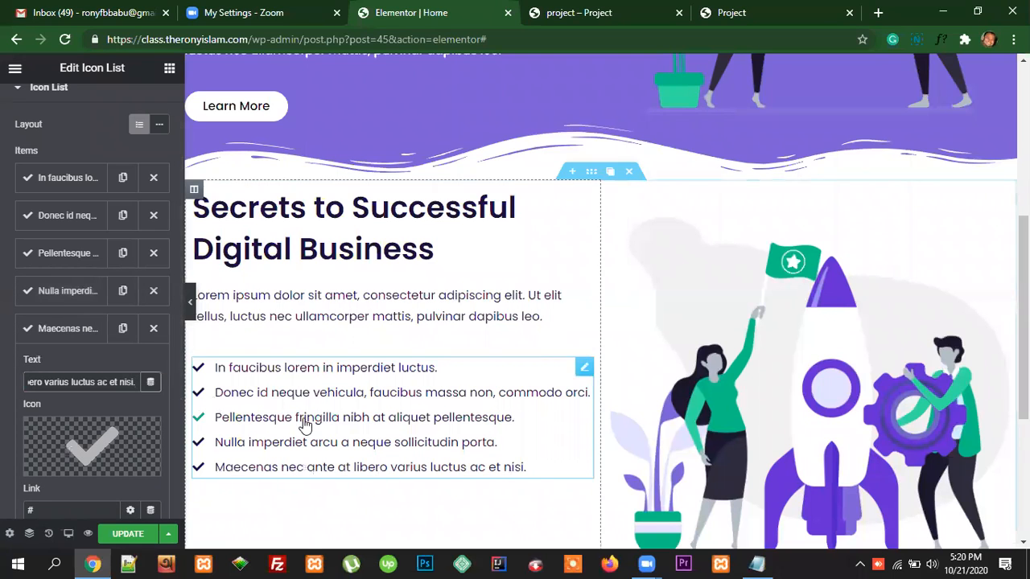
{"action": "left_click", "coordinate": [79, 331]}
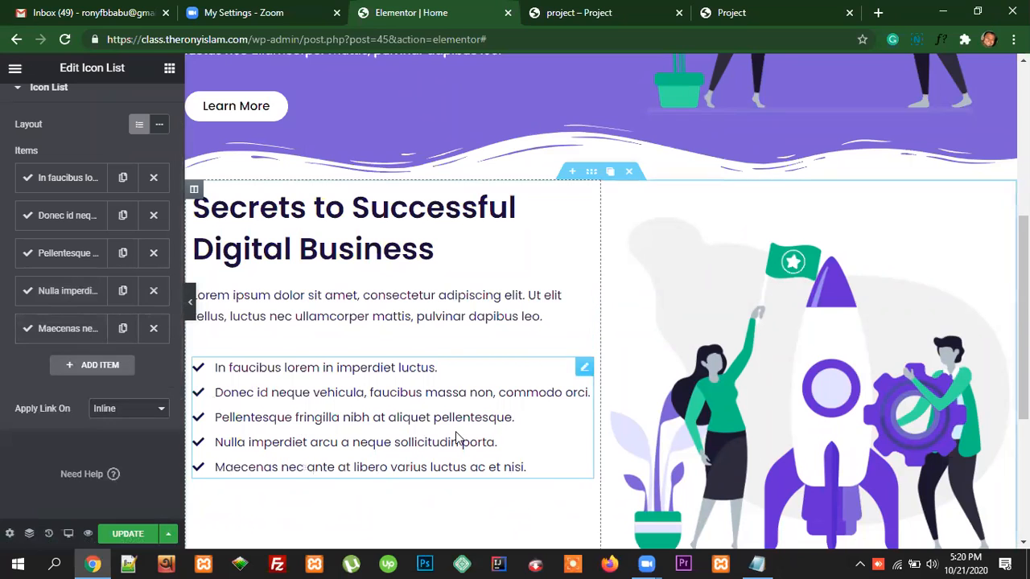
- Hide the editing panel and review the Secrets to Successful Digital Business section at full width
{"action": "scroll", "coordinate": [482, 435], "scroll_direction": "down", "scroll_amount": 1}
{"action": "scroll", "coordinate": [491, 398], "scroll_direction": "down", "scroll_amount": 1}
{"action": "scroll", "coordinate": [491, 398], "scroll_direction": "up", "scroll_amount": 1}
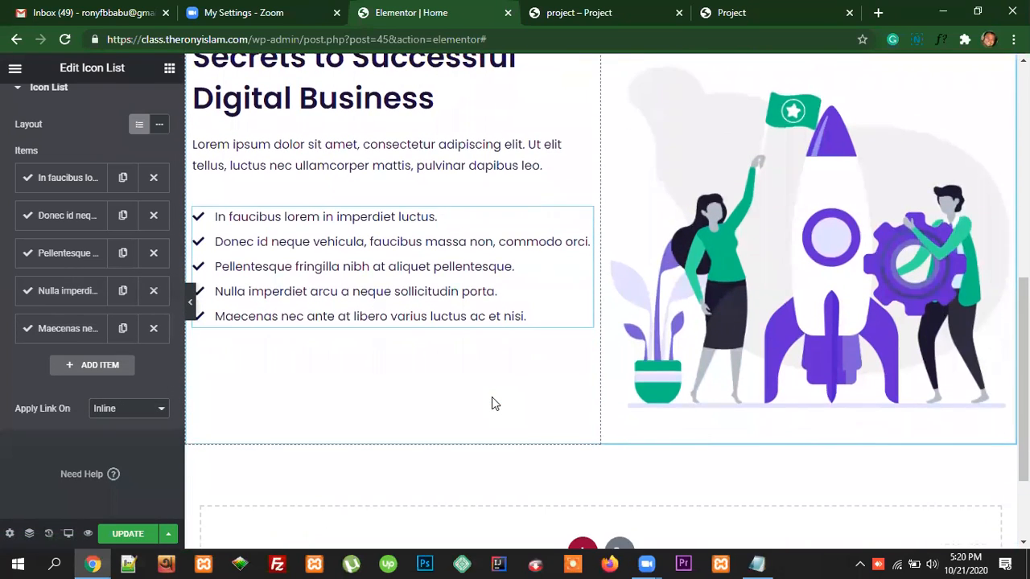
{"action": "left_click", "coordinate": [191, 303]}
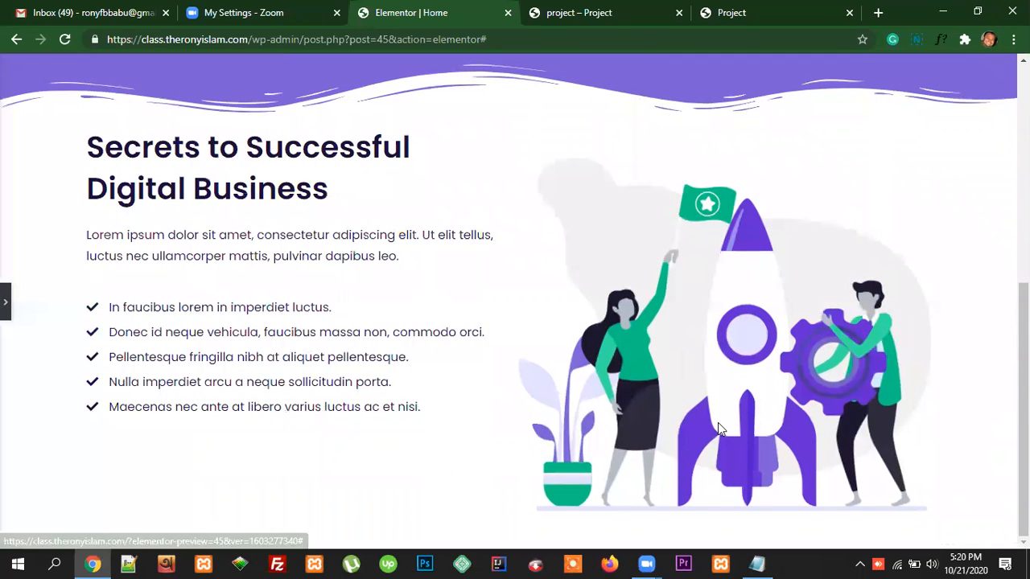
{"action": "scroll", "coordinate": [819, 520], "scroll_direction": "up", "scroll_amount": 2}
{"action": "scroll", "coordinate": [569, 130], "scroll_direction": "down", "scroll_amount": 1}
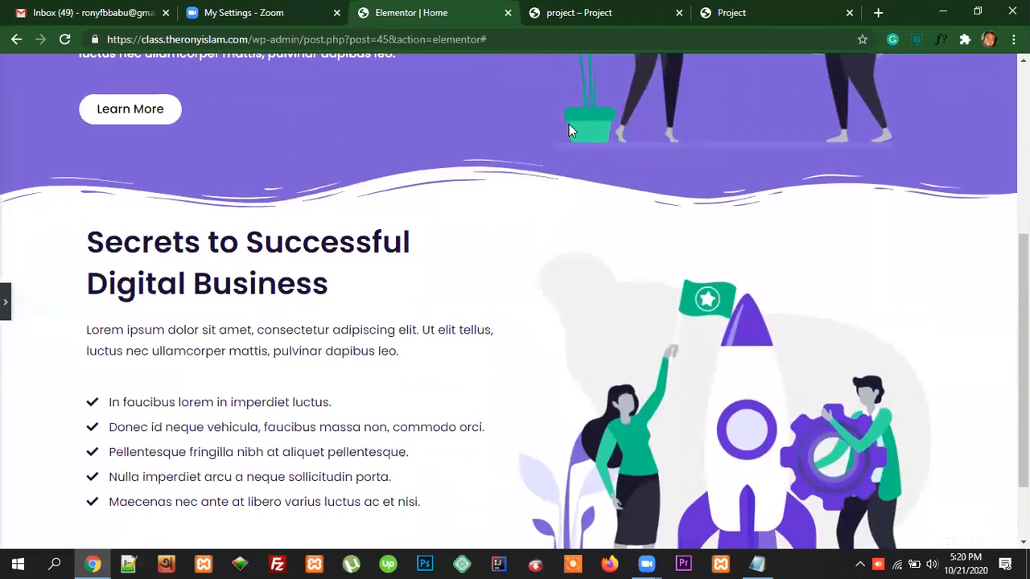
- Compare the reference project page's layout and spacing around the Secrets section with the same section on the Home page
{"action": "left_click", "coordinate": [578, 13]}
{"action": "scroll", "coordinate": [561, 333], "scroll_direction": "up", "scroll_amount": 4}
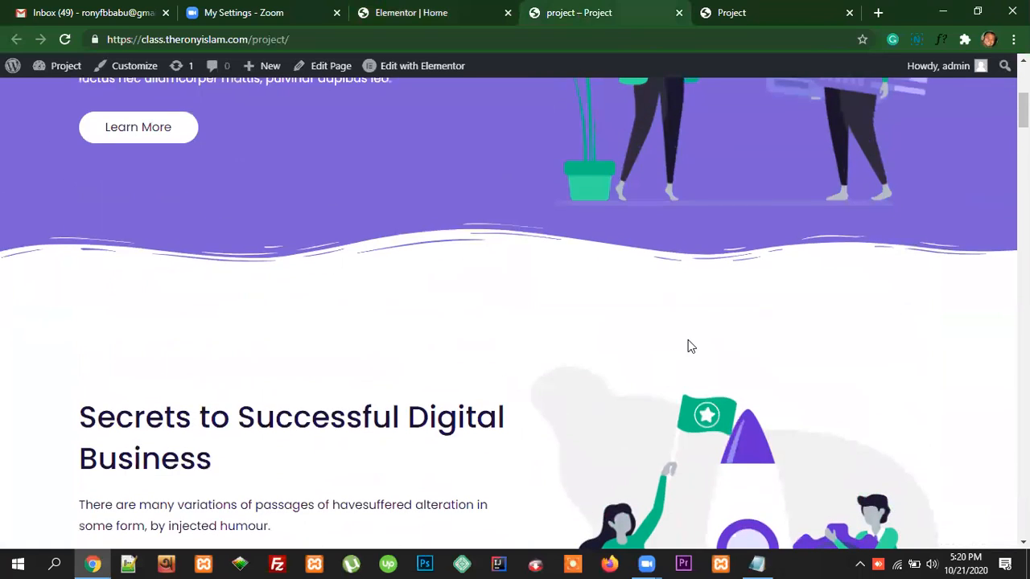
{"action": "scroll", "coordinate": [667, 334], "scroll_direction": "down", "scroll_amount": 2}
{"action": "scroll", "coordinate": [538, 233], "scroll_direction": "up", "scroll_amount": 1}
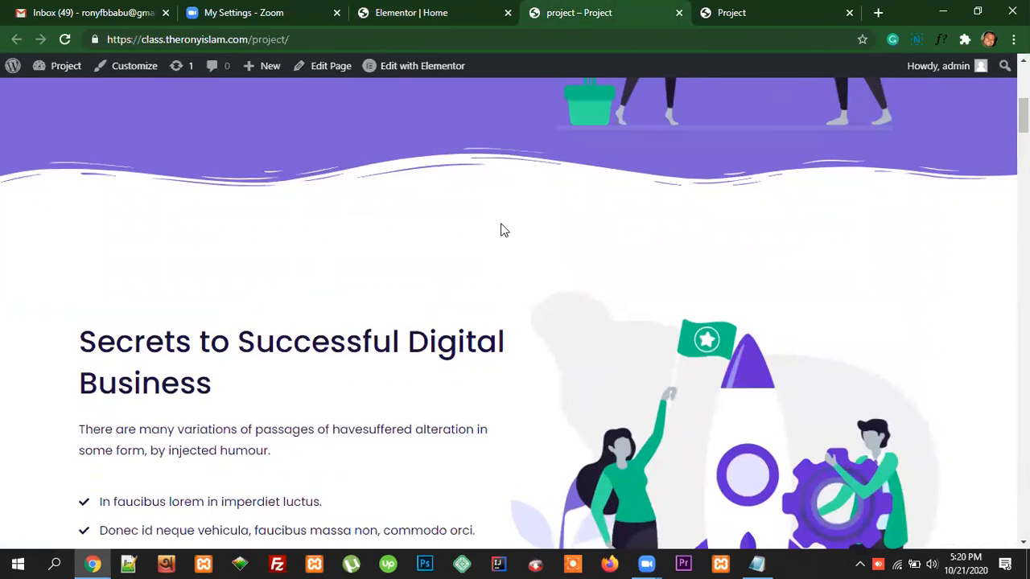
{"action": "scroll", "coordinate": [579, 282], "scroll_direction": "down", "scroll_amount": 6}
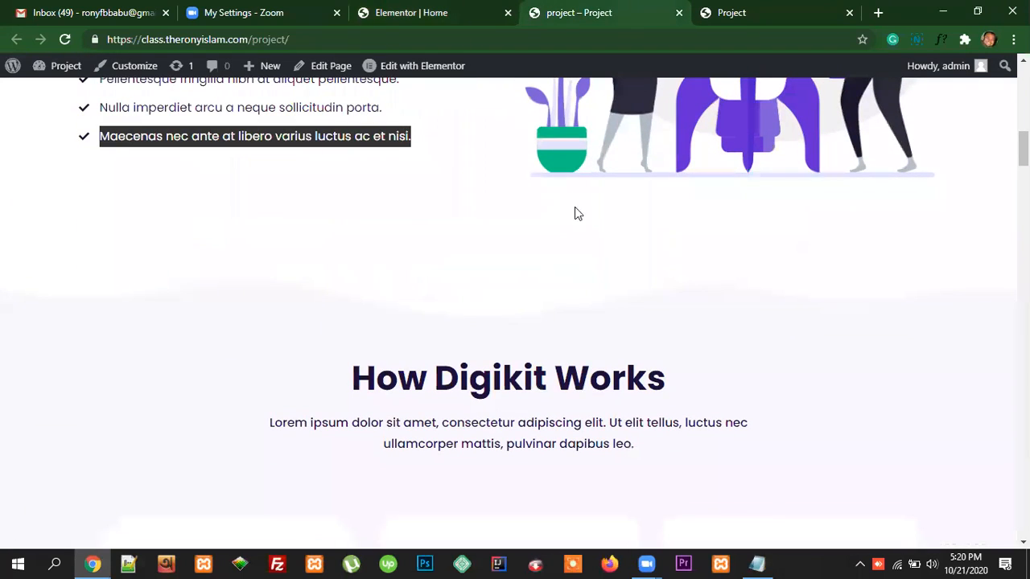
{"action": "scroll", "coordinate": [644, 286], "scroll_direction": "up", "scroll_amount": 2}
{"action": "left_click", "coordinate": [526, 375]}
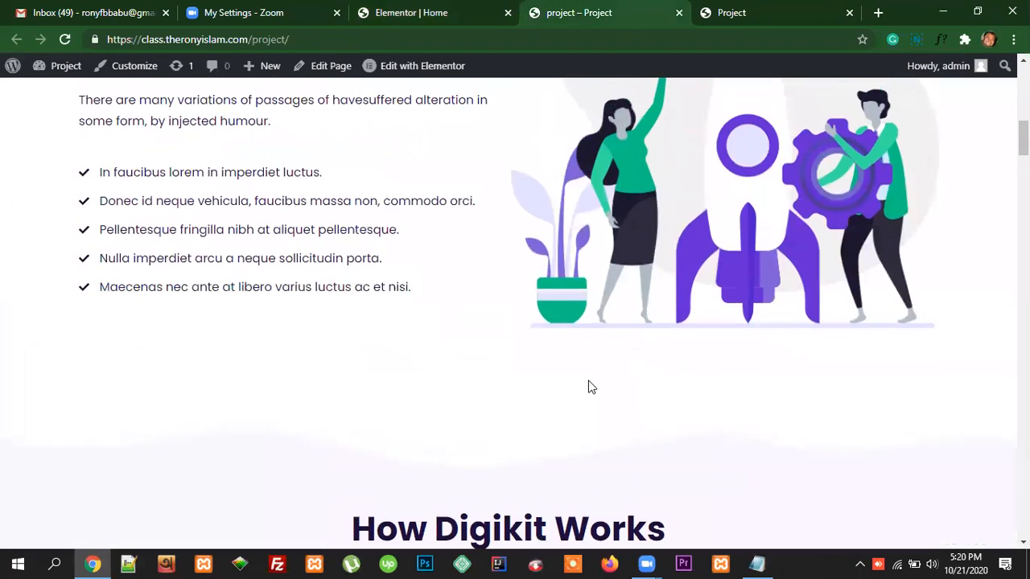
{"action": "scroll", "coordinate": [593, 387], "scroll_direction": "up", "scroll_amount": 1}
{"action": "scroll", "coordinate": [780, 287], "scroll_direction": "up", "scroll_amount": 2}
{"action": "scroll", "coordinate": [656, 298], "scroll_direction": "down", "scroll_amount": 1}
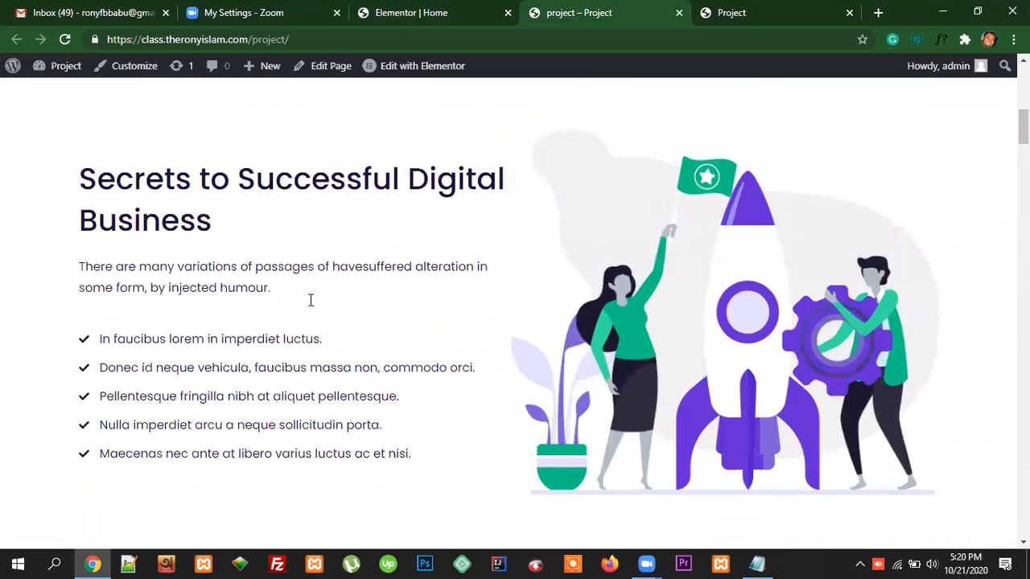
{"action": "left_click", "coordinate": [427, 7]}
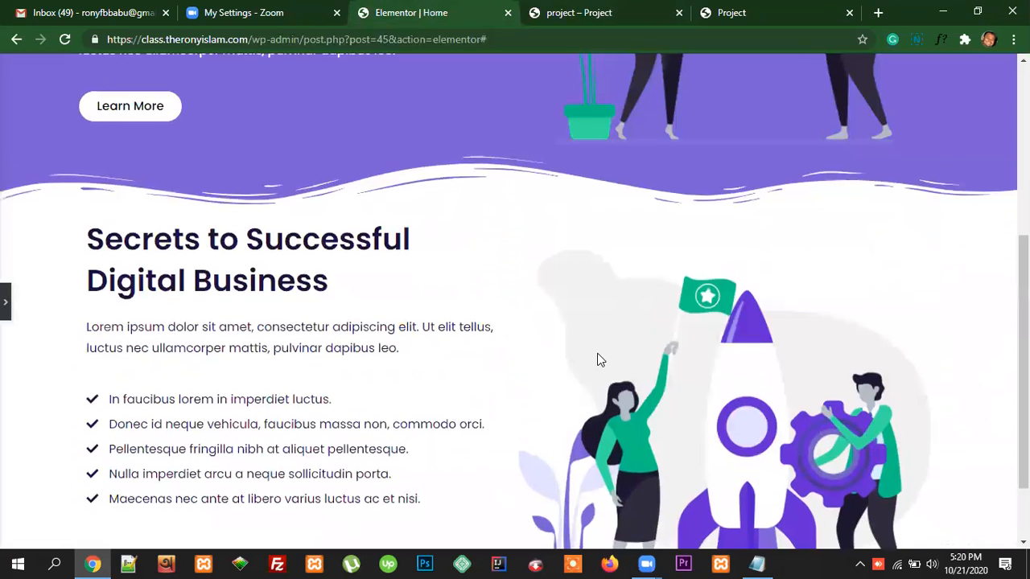
{"action": "scroll", "coordinate": [640, 370], "scroll_direction": "down", "scroll_amount": 1}
{"action": "scroll", "coordinate": [640, 378], "scroll_direction": "up", "scroll_amount": 1}
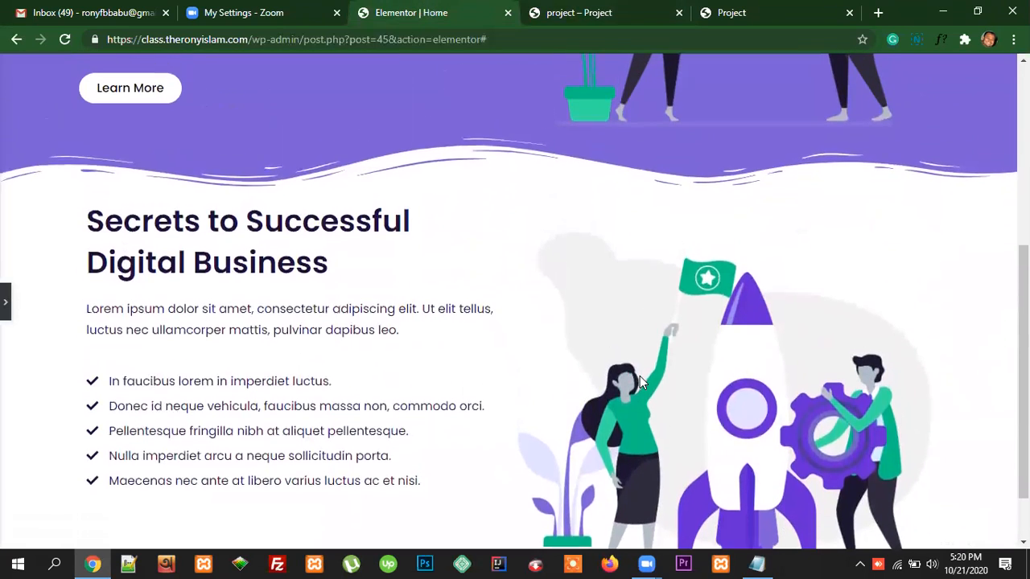
{"action": "scroll", "coordinate": [597, 432], "scroll_direction": "down", "scroll_amount": 1}
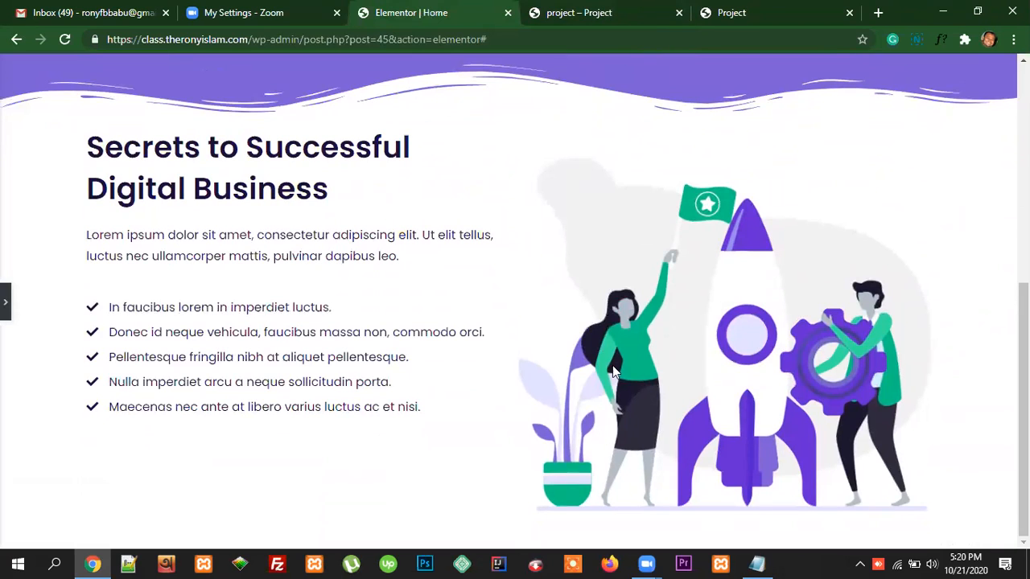
- Show the editing panel again and set the Secrets section's columns gap to No Gap
{"action": "left_click", "coordinate": [6, 311]}
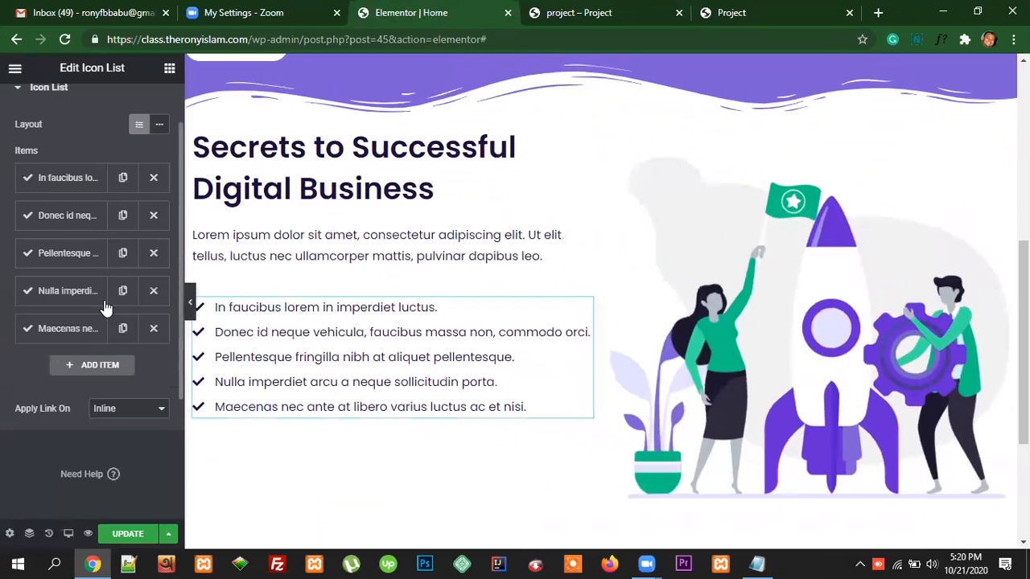
{"action": "scroll", "coordinate": [595, 116], "scroll_direction": "up", "scroll_amount": 2}
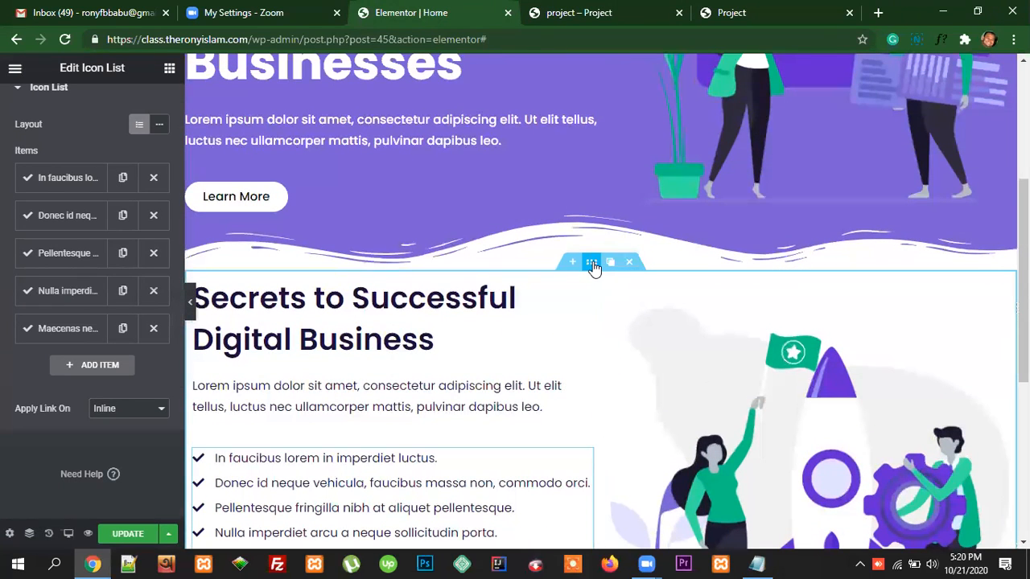
{"action": "left_click", "coordinate": [591, 263]}
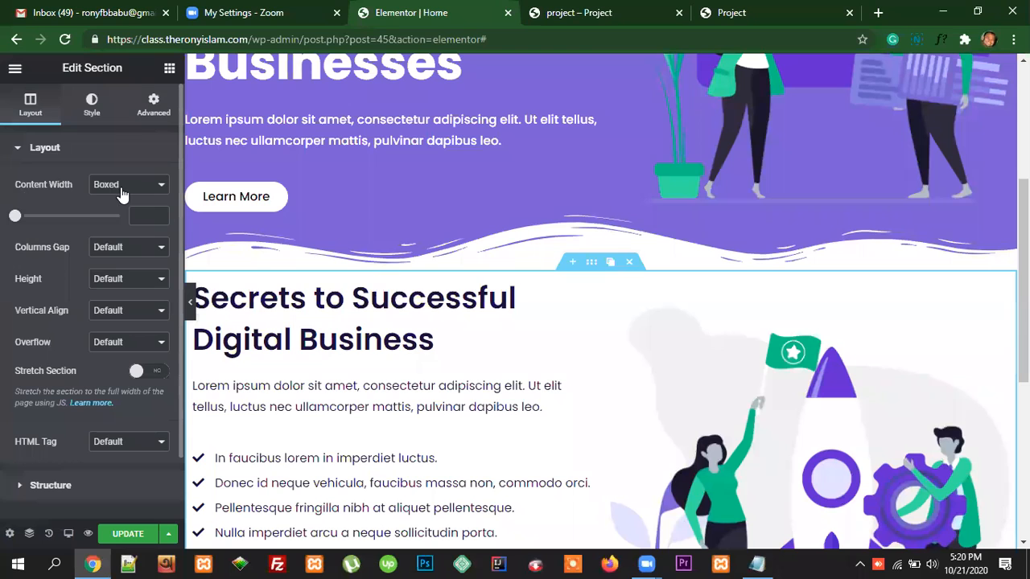
{"action": "left_click", "coordinate": [119, 251]}
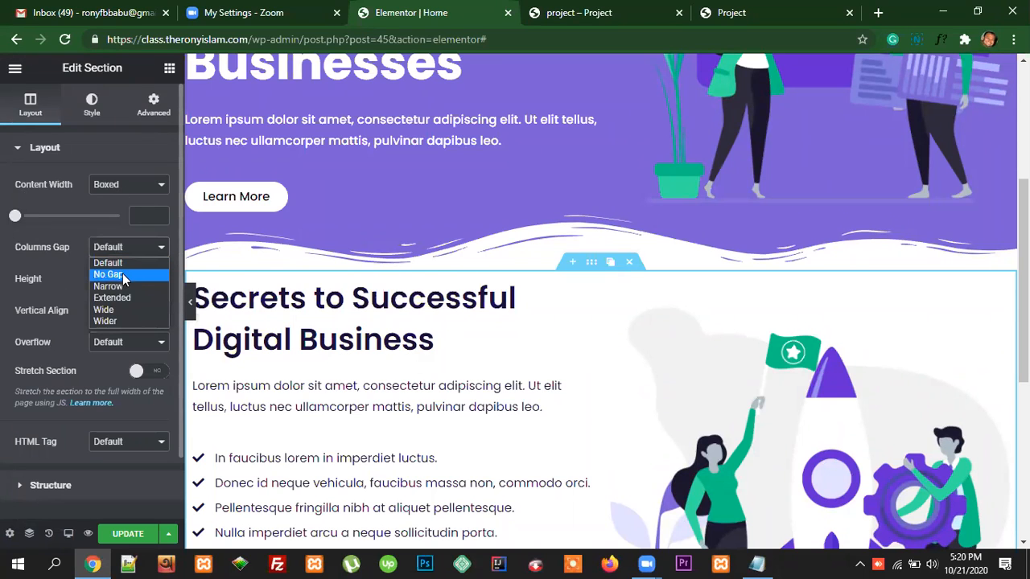
{"action": "left_click", "coordinate": [119, 275]}
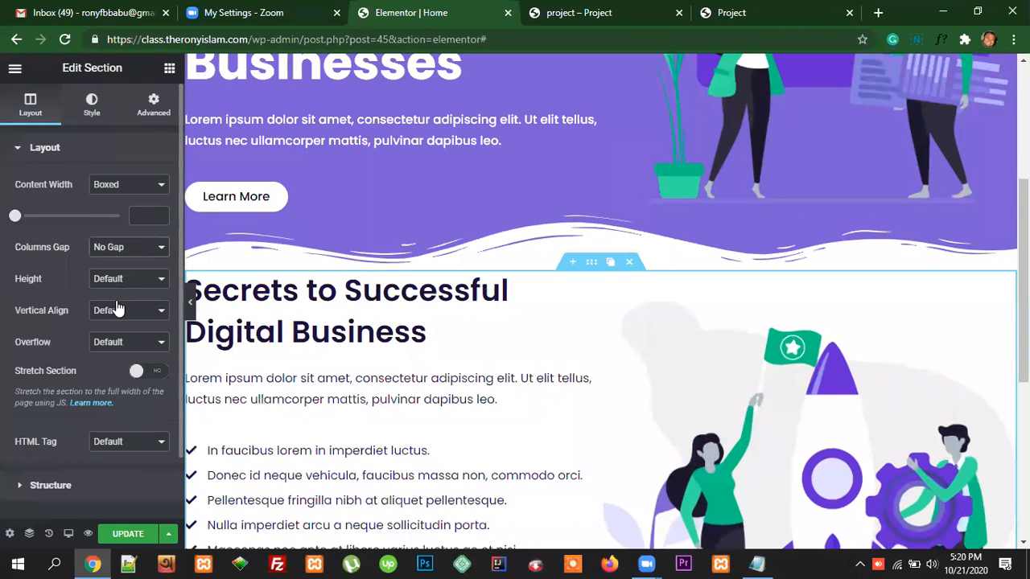
{"action": "scroll", "coordinate": [120, 288], "scroll_direction": "down", "scroll_amount": 2}
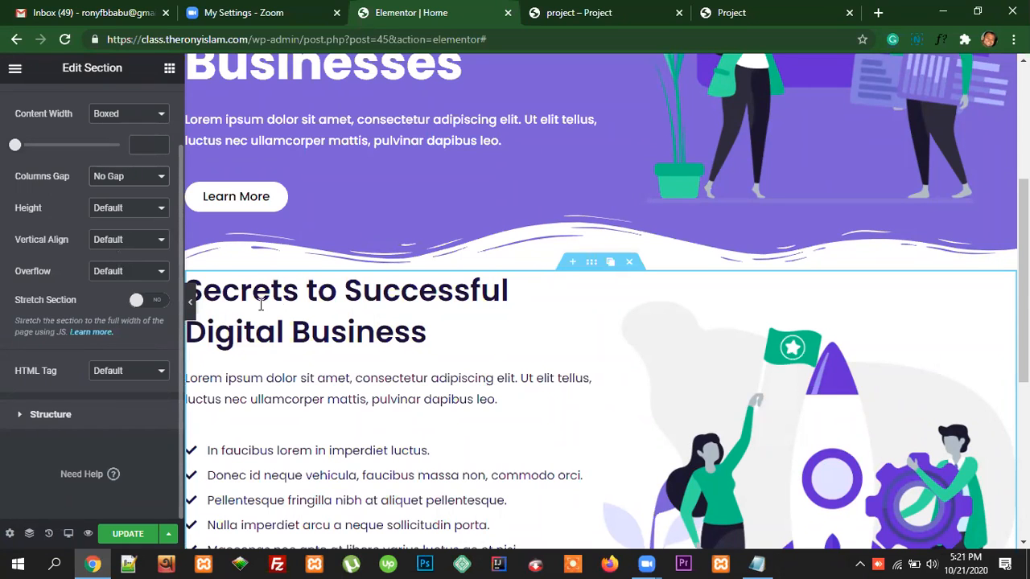
{"action": "scroll", "coordinate": [318, 319], "scroll_direction": "down", "scroll_amount": 1}
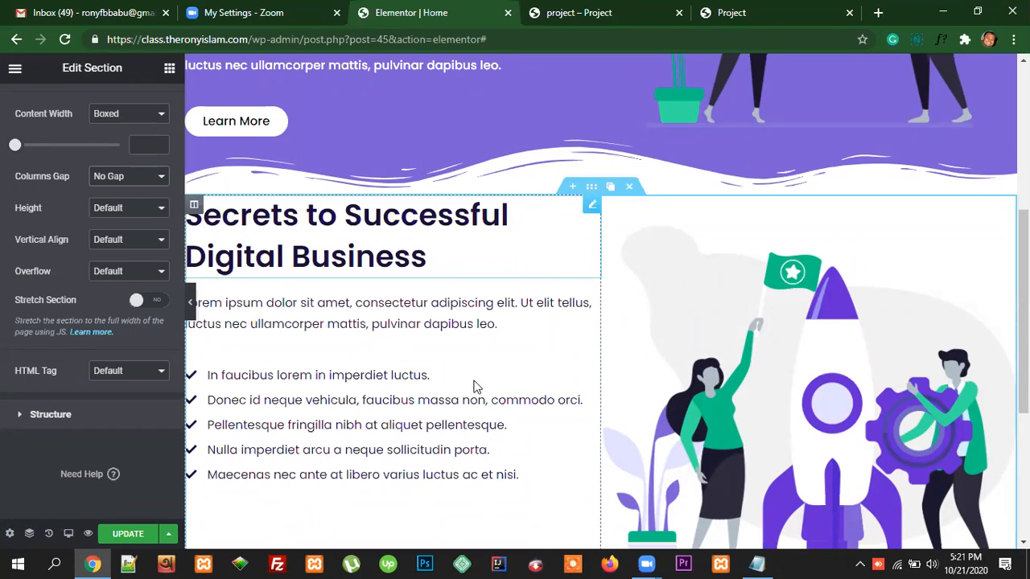
{"action": "scroll", "coordinate": [475, 387], "scroll_direction": "down", "scroll_amount": 2}
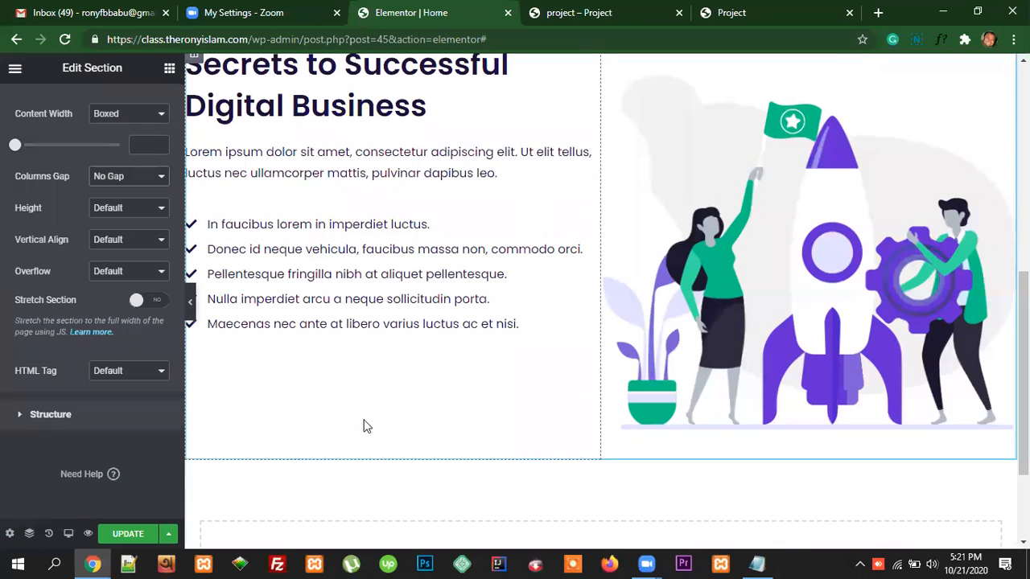
- Set the Secrets section's vertical alignment to Middle
{"action": "scroll", "coordinate": [451, 416], "scroll_direction": "up", "scroll_amount": 1}
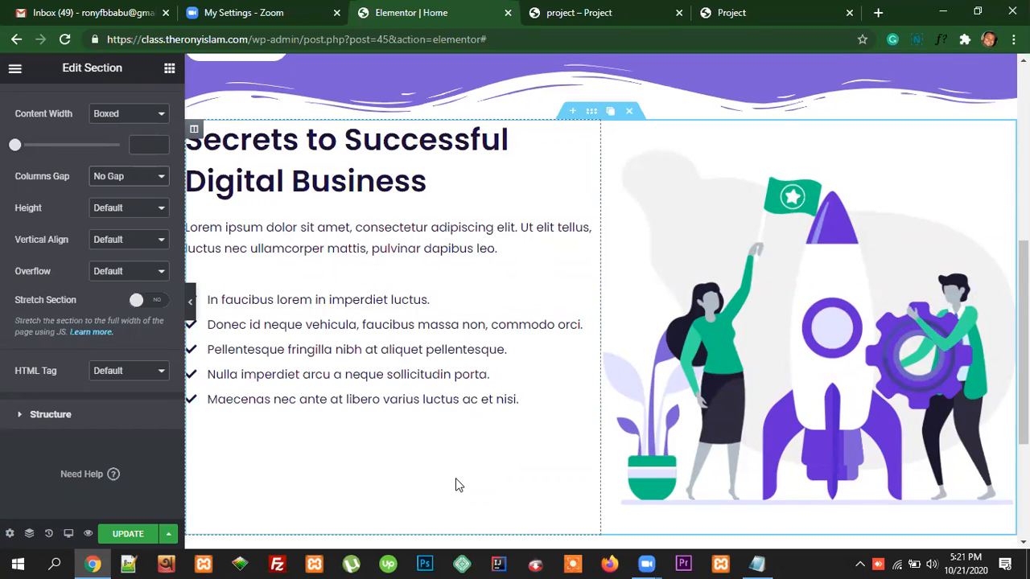
{"action": "left_click", "coordinate": [117, 239]}
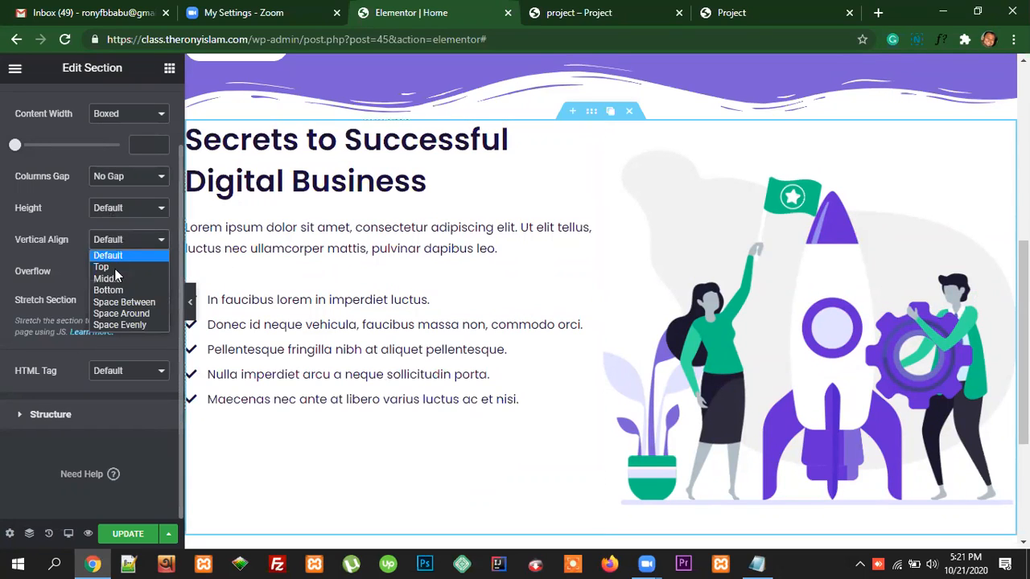
{"action": "left_click", "coordinate": [112, 279]}
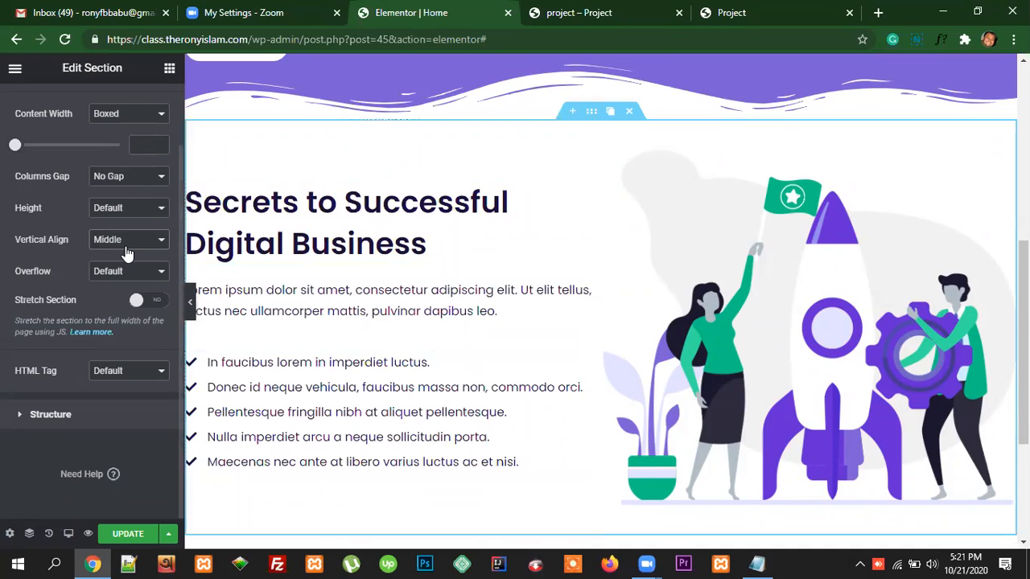
{"action": "scroll", "coordinate": [103, 300], "scroll_direction": "up", "scroll_amount": 1}
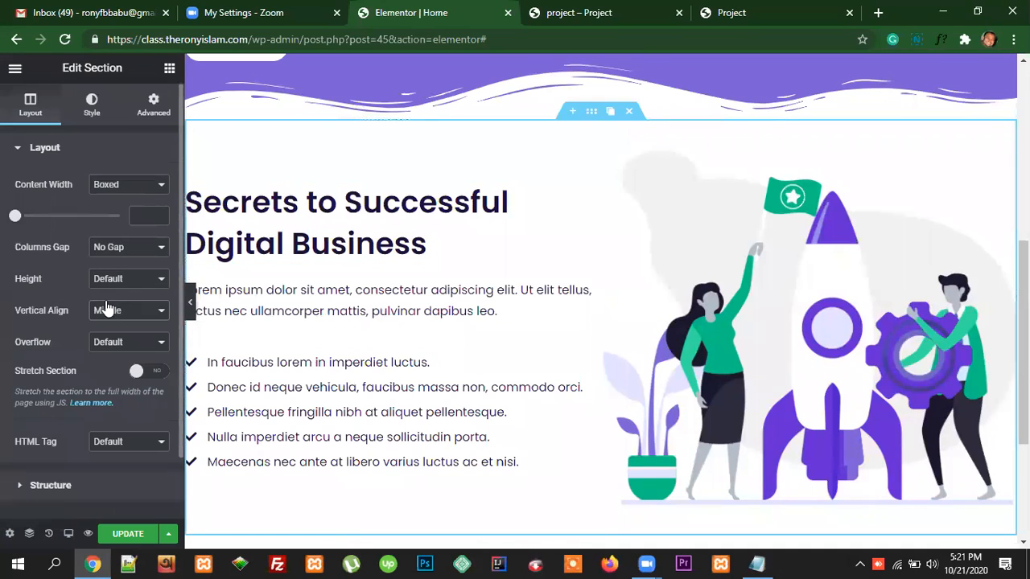
- Check the Secrets section's style options and the spacing of the same section on the reference project page
{"action": "left_click", "coordinate": [91, 105]}
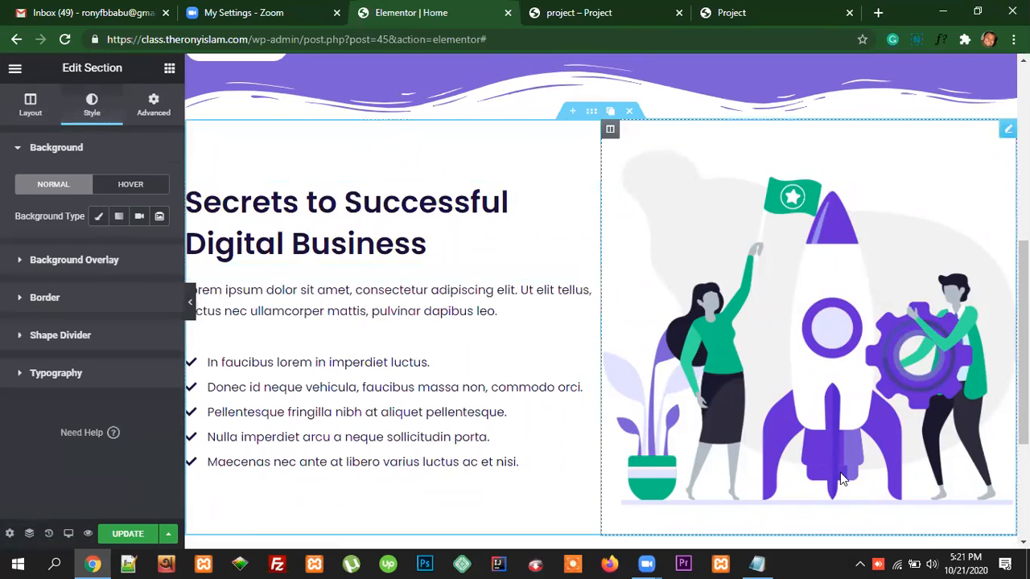
{"action": "left_click", "coordinate": [607, 13]}
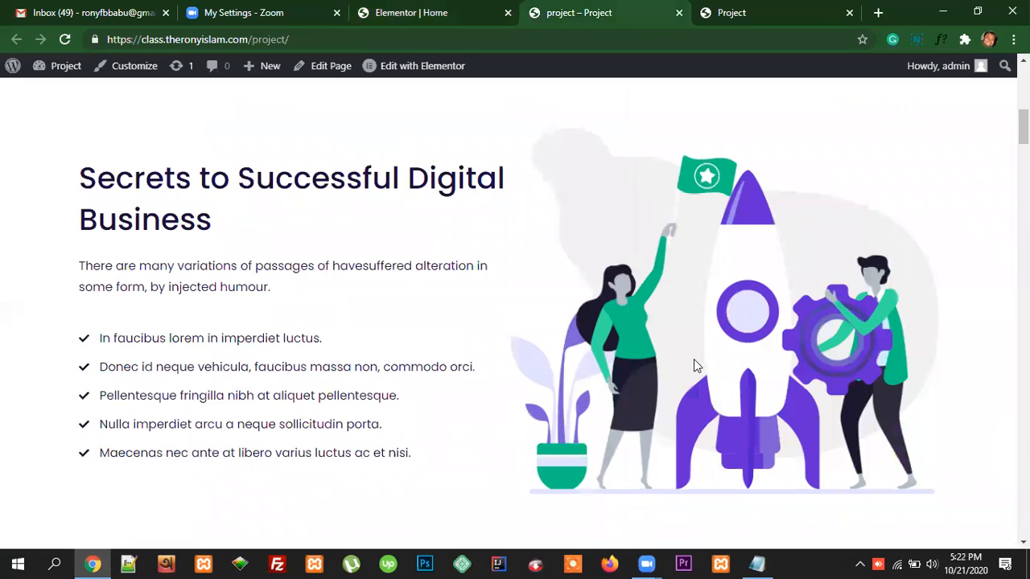
{"action": "scroll", "coordinate": [708, 362], "scroll_direction": "up", "scroll_amount": 2}
{"action": "left_click", "coordinate": [451, 13]}
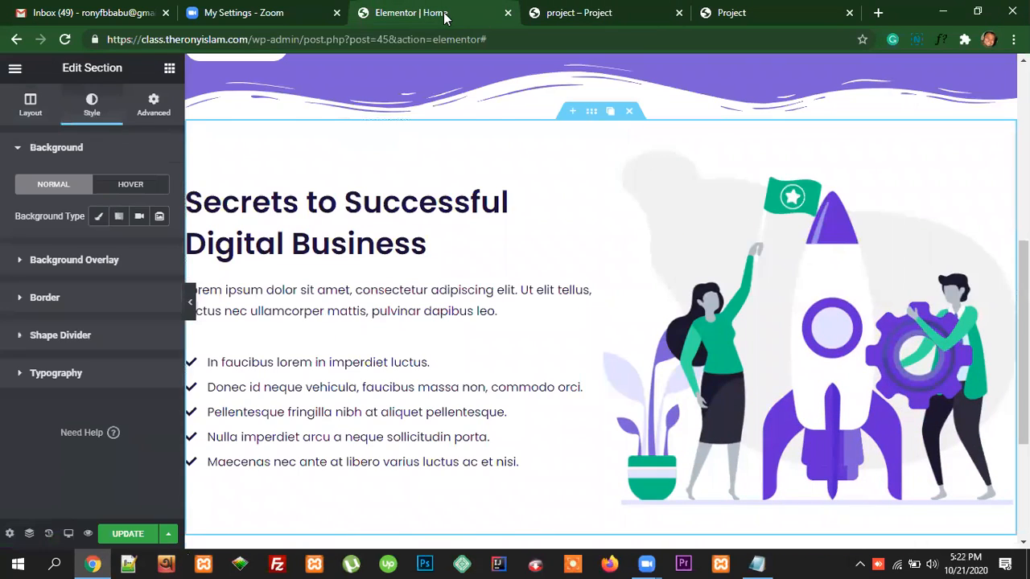
- Open the Secrets section's advanced settings and try a linked padding of 4 px on all sides
{"action": "left_click", "coordinate": [152, 106]}
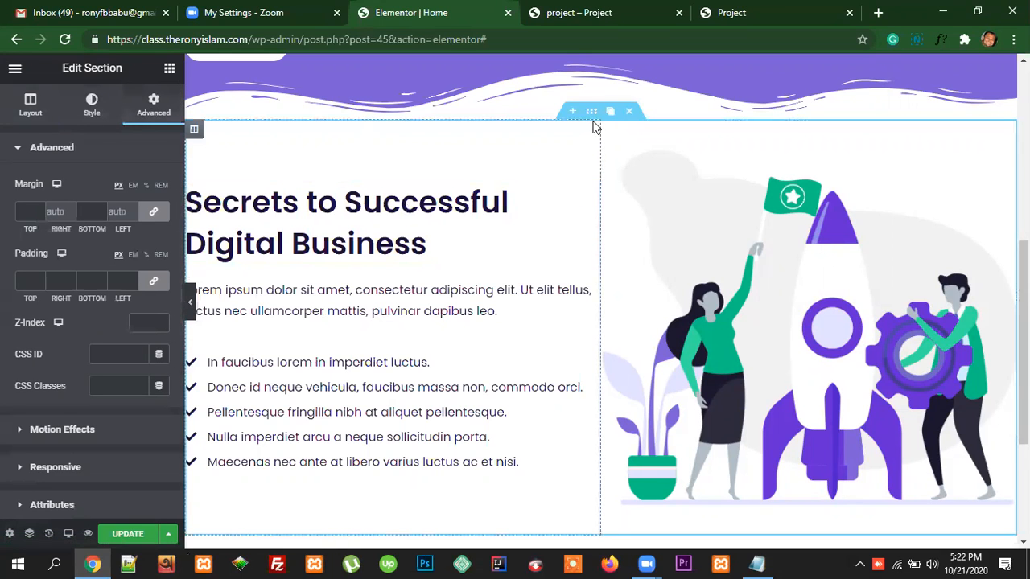
{"action": "scroll", "coordinate": [664, 487], "scroll_direction": "down", "scroll_amount": 1}
{"action": "scroll", "coordinate": [667, 481], "scroll_direction": "up", "scroll_amount": 2}
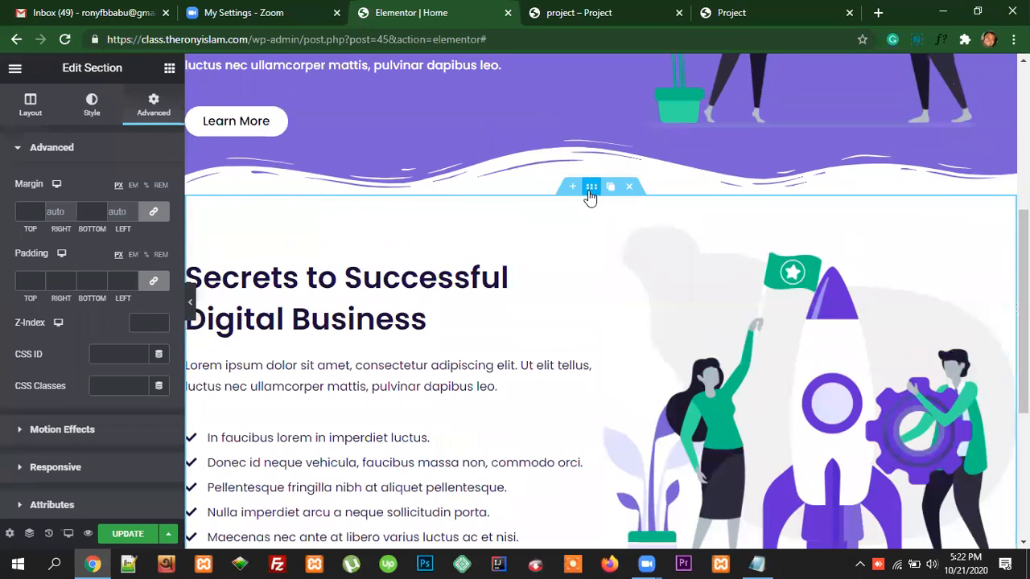
{"action": "left_click", "coordinate": [153, 279]}
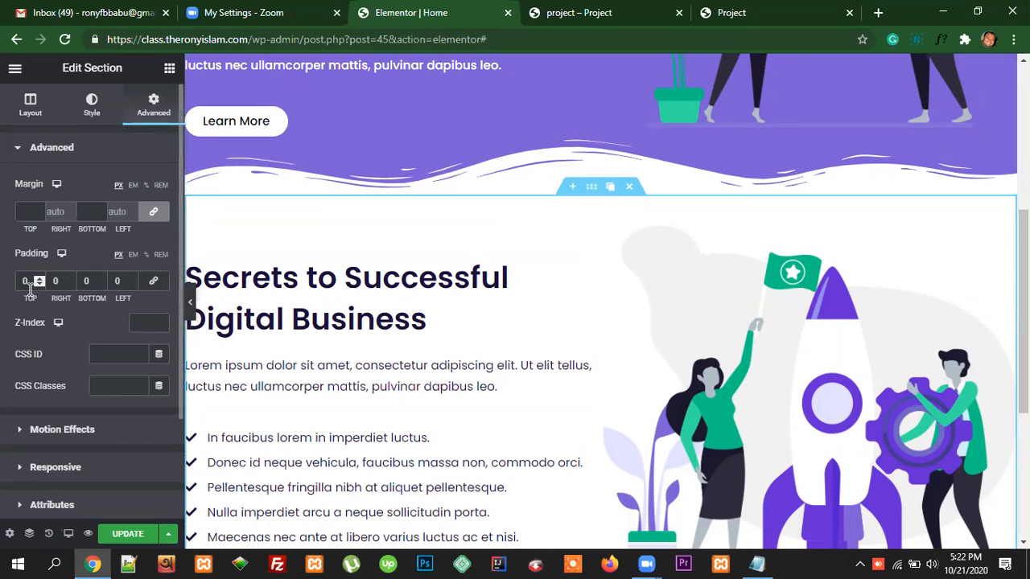
{"action": "left_click", "coordinate": [155, 285]}
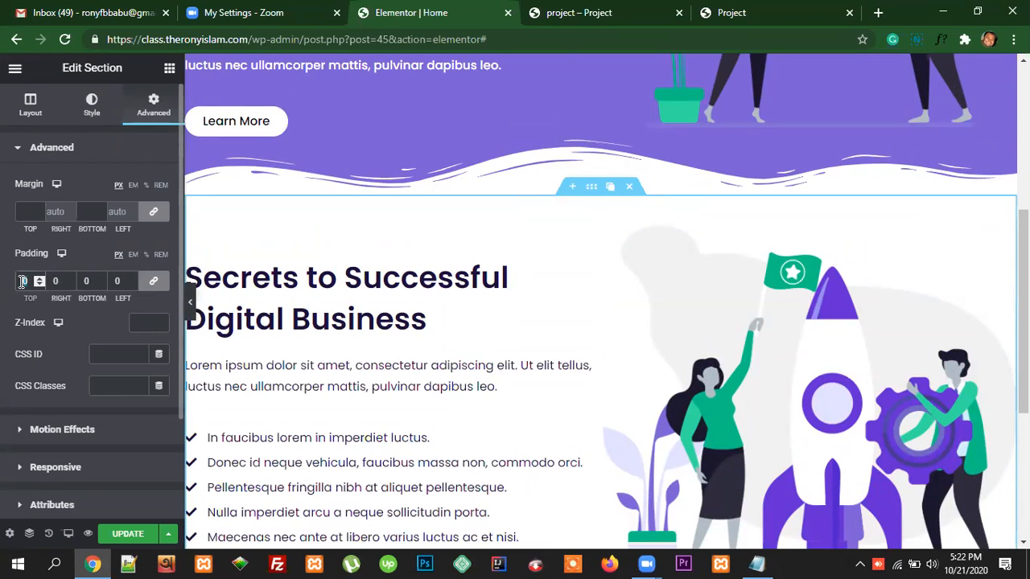
{"action": "type", "text": "4"}
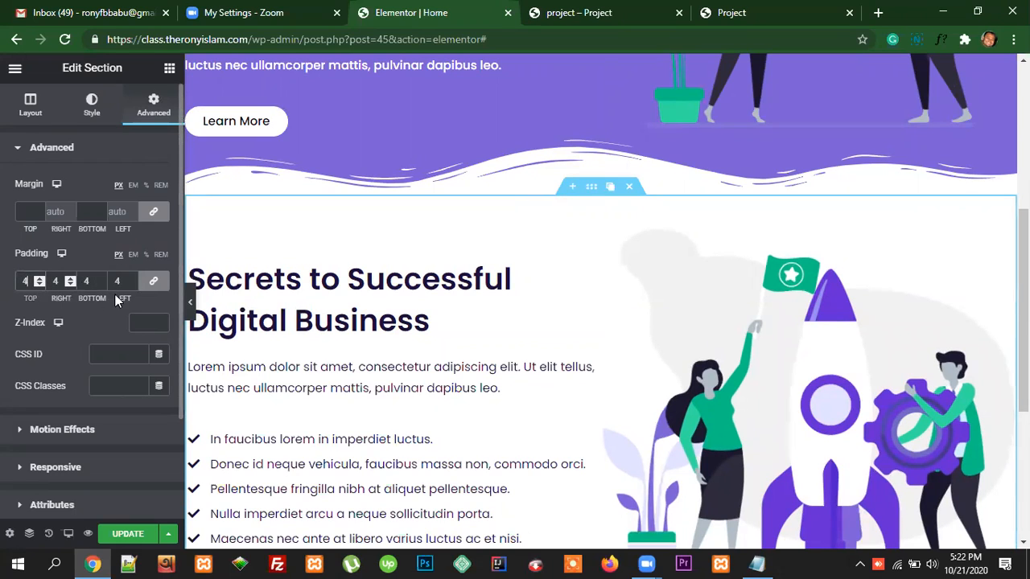
- Unlink the Secrets section's padding values and set the top and bottom padding to 80 px
{"action": "left_click", "coordinate": [155, 286]}
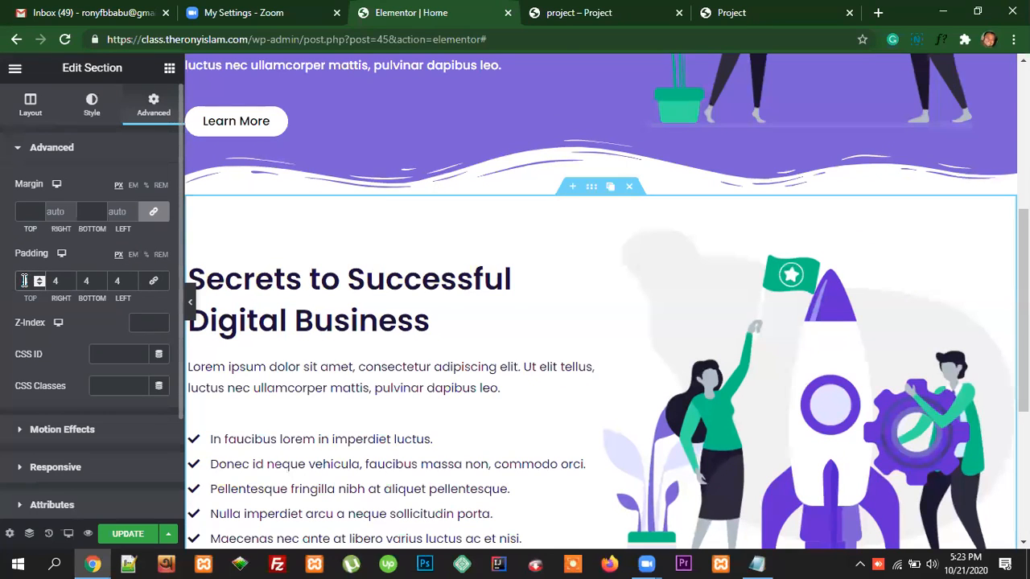
{"action": "left_click", "coordinate": [25, 281]}
{"action": "type", "text": "80"}
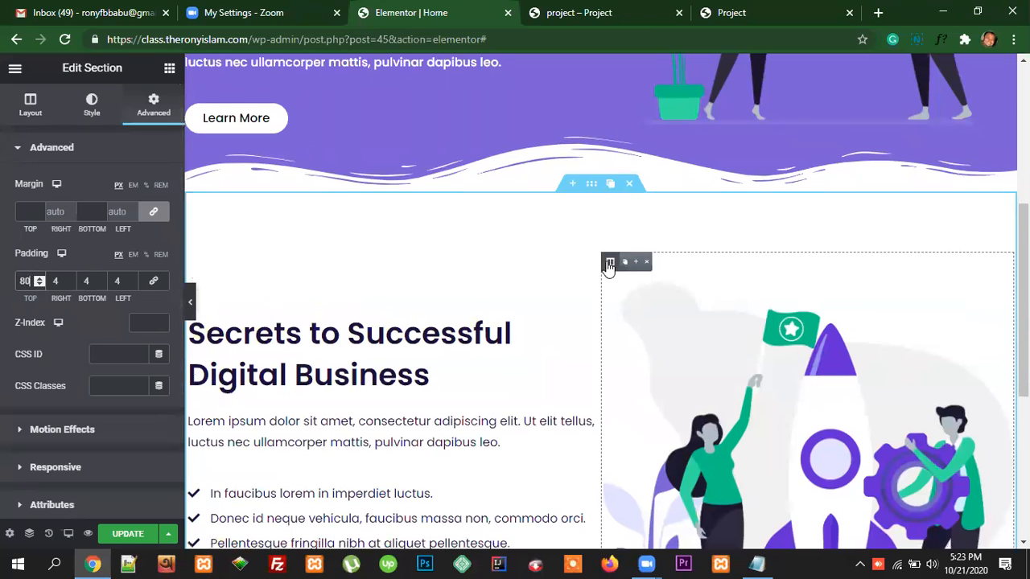
{"action": "scroll", "coordinate": [213, 291], "scroll_direction": "down", "scroll_amount": 1}
{"action": "left_click", "coordinate": [83, 281]}
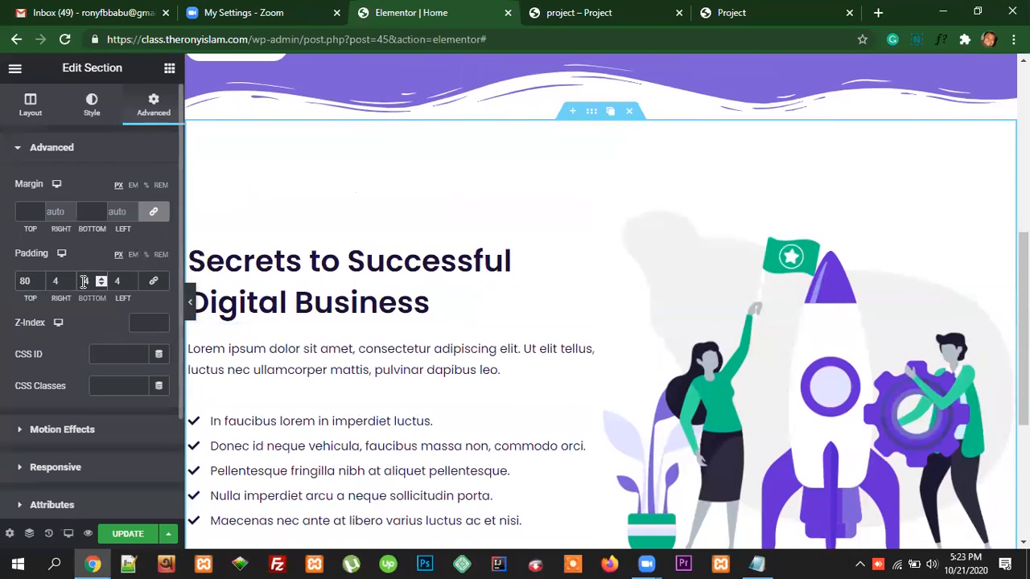
{"action": "type", "text": "4"}
{"action": "key", "text": "BackSpace"}
{"action": "type", "text": "80"}
- Set the Secrets section's right and left padding to 0
{"action": "left_click", "coordinate": [53, 280]}
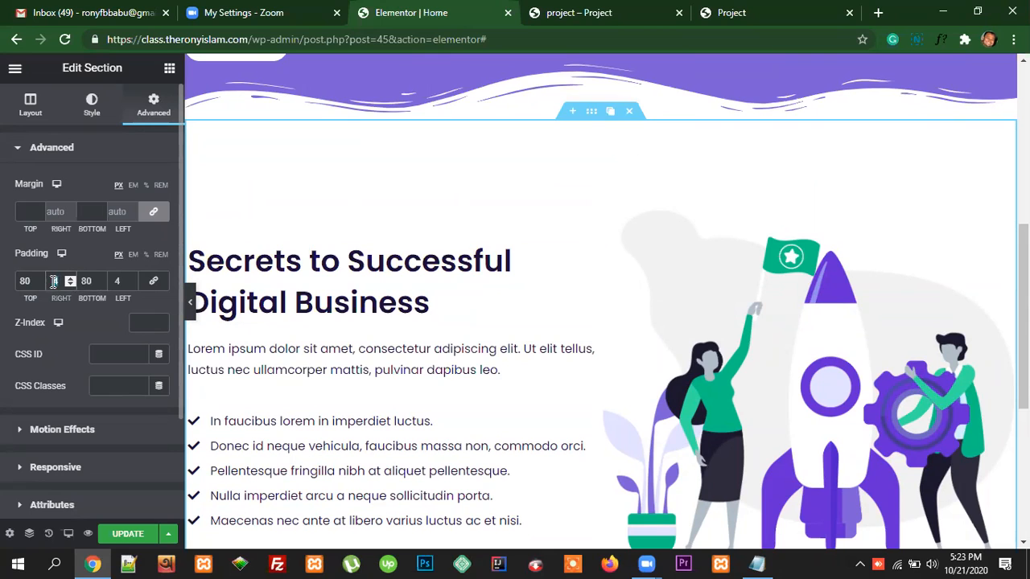
{"action": "type", "text": "0"}
{"action": "left_click", "coordinate": [117, 280]}
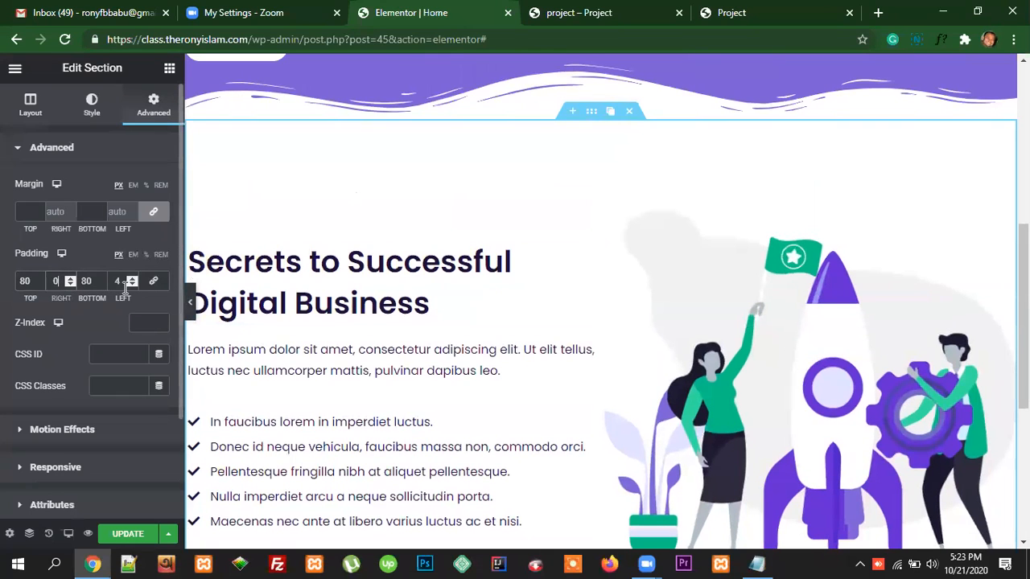
{"action": "type", "text": "0"}
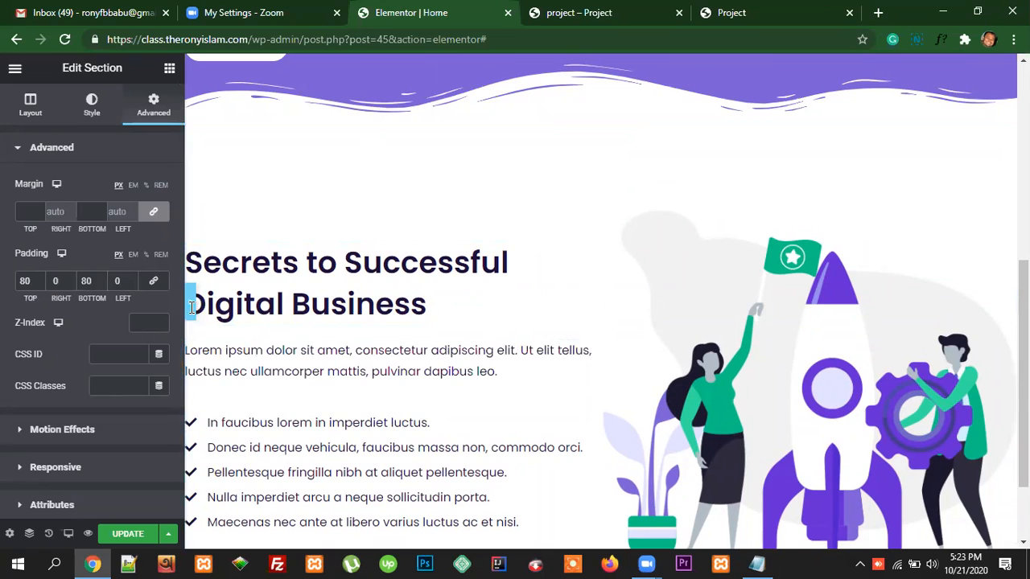
- Hide the editing panel and review the padded Secrets section at full width
{"action": "left_click", "coordinate": [192, 307]}
{"action": "scroll", "coordinate": [720, 340], "scroll_direction": "up", "scroll_amount": 1}
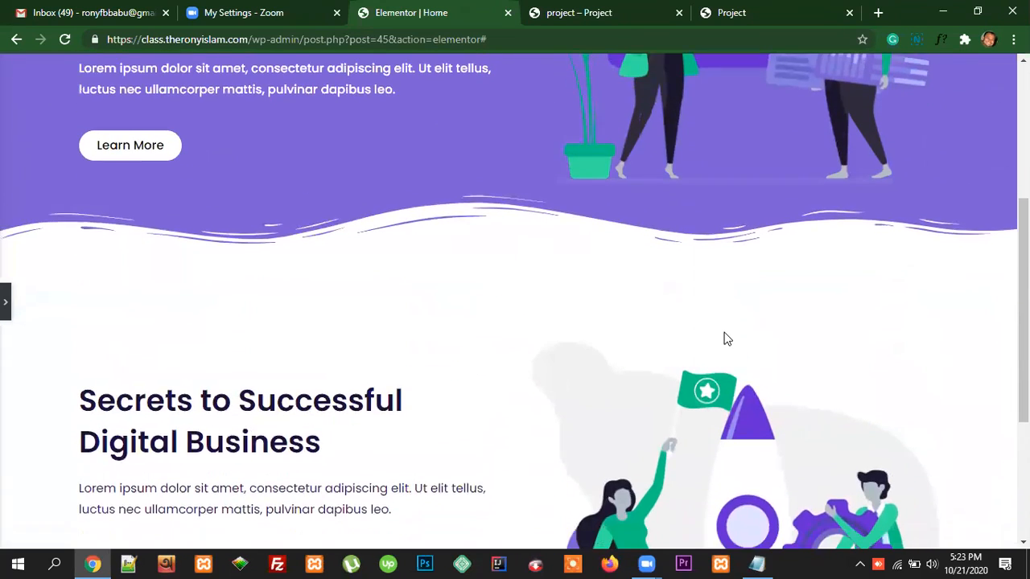
{"action": "scroll", "coordinate": [550, 230], "scroll_direction": "down", "scroll_amount": 3}
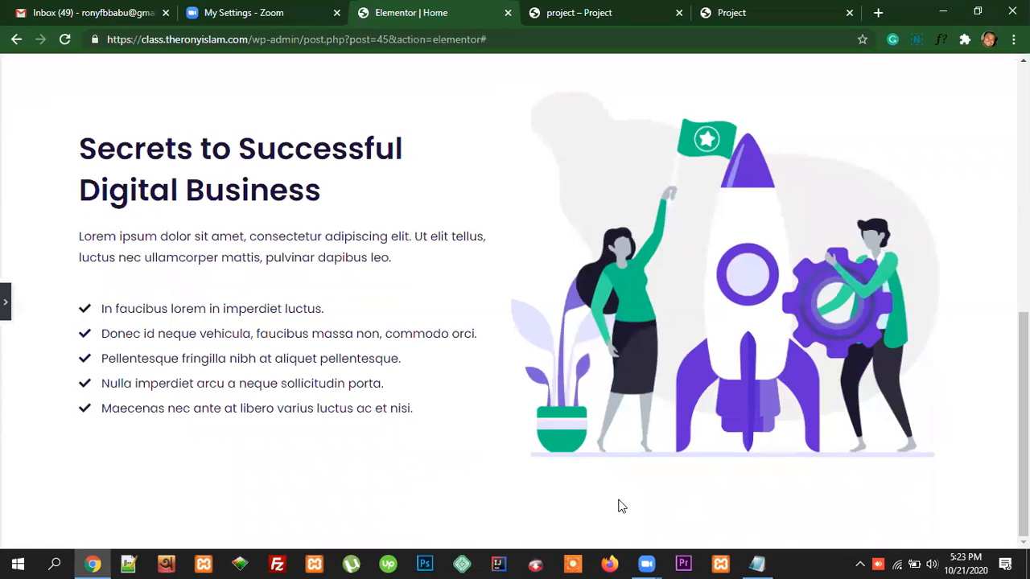
{"action": "scroll", "coordinate": [698, 520], "scroll_direction": "up", "scroll_amount": 1}
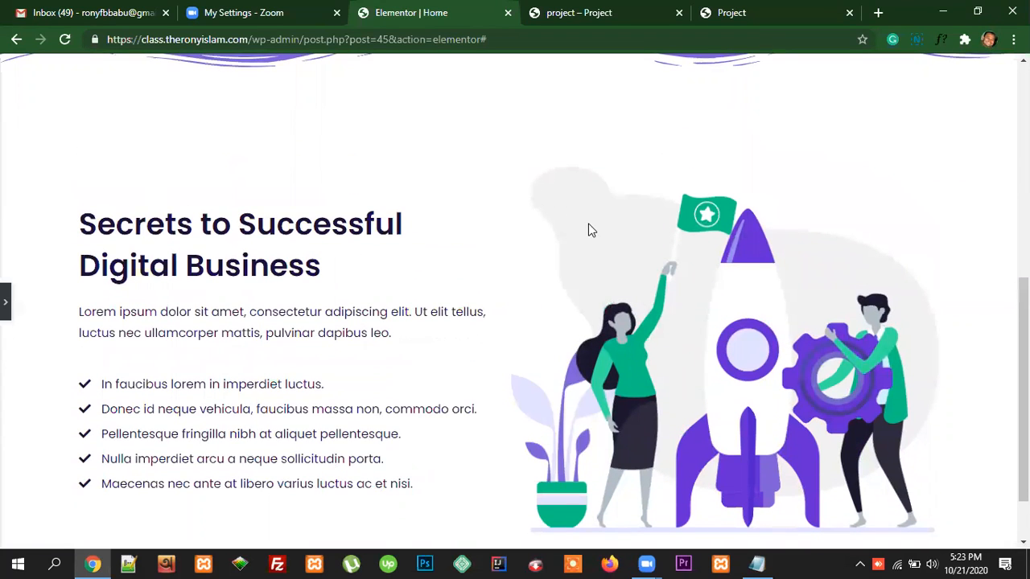
- Compare the spacing above and below the reference project page's Secrets section with the one on the Home page
{"action": "left_click", "coordinate": [595, 13]}
{"action": "scroll", "coordinate": [700, 381], "scroll_direction": "up", "scroll_amount": 1}
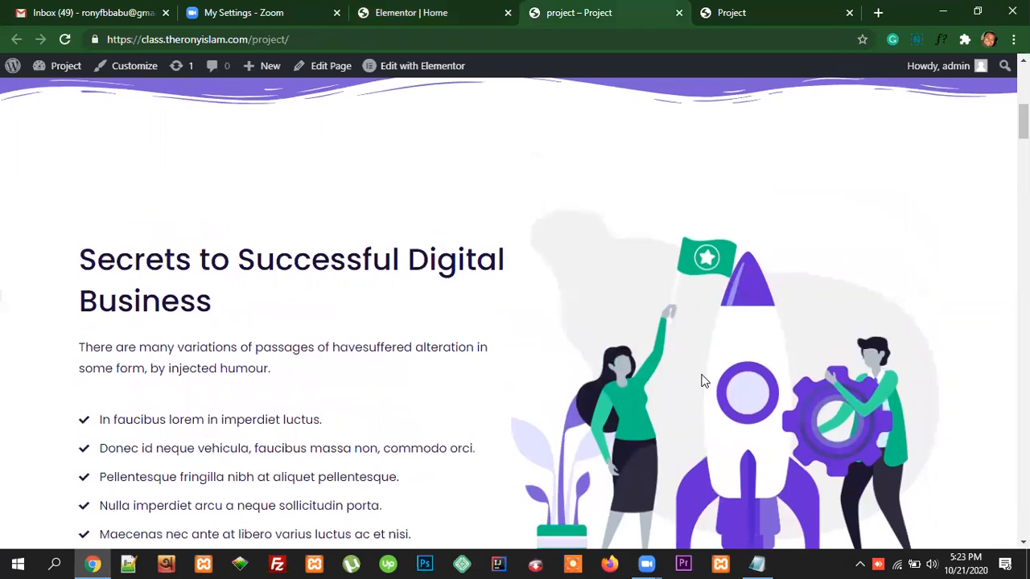
{"action": "scroll", "coordinate": [701, 381], "scroll_direction": "down", "scroll_amount": 3}
{"action": "scroll", "coordinate": [797, 426], "scroll_direction": "up", "scroll_amount": 1}
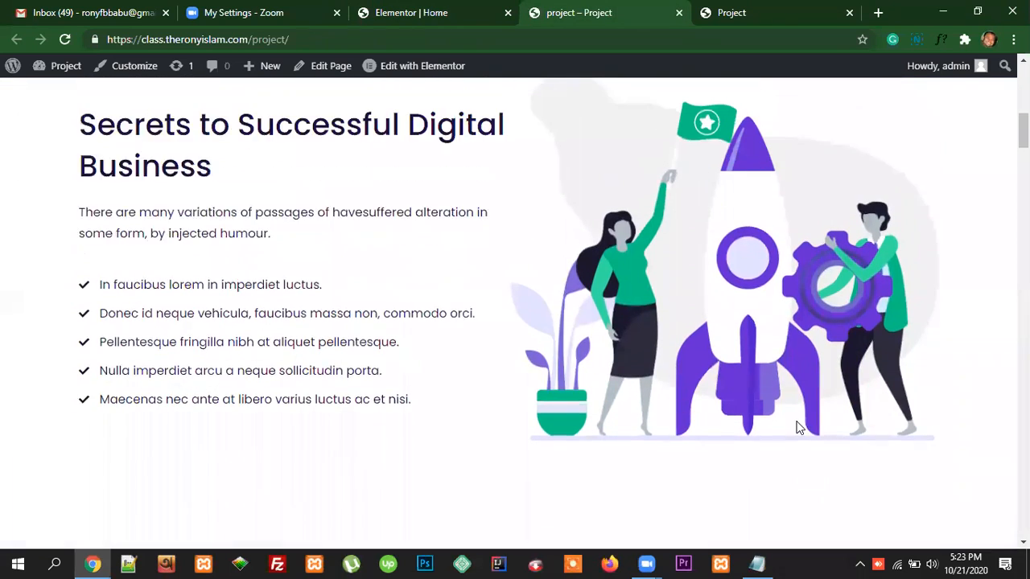
{"action": "scroll", "coordinate": [797, 426], "scroll_direction": "up", "scroll_amount": 3}
{"action": "scroll", "coordinate": [740, 425], "scroll_direction": "down", "scroll_amount": 2}
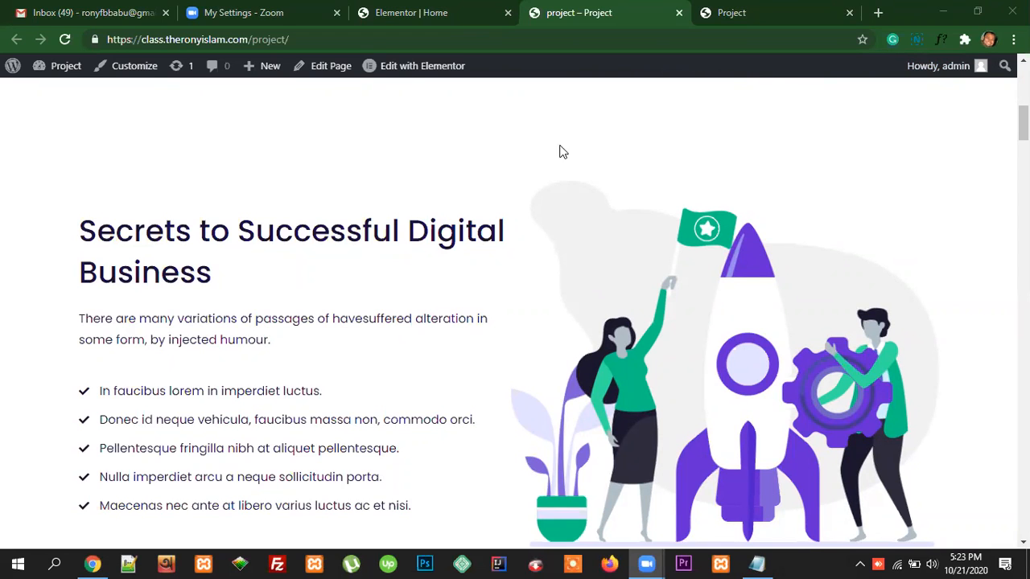
{"action": "scroll", "coordinate": [519, 392], "scroll_direction": "down", "scroll_amount": 3}
{"action": "scroll", "coordinate": [518, 393], "scroll_direction": "down", "scroll_amount": 2}
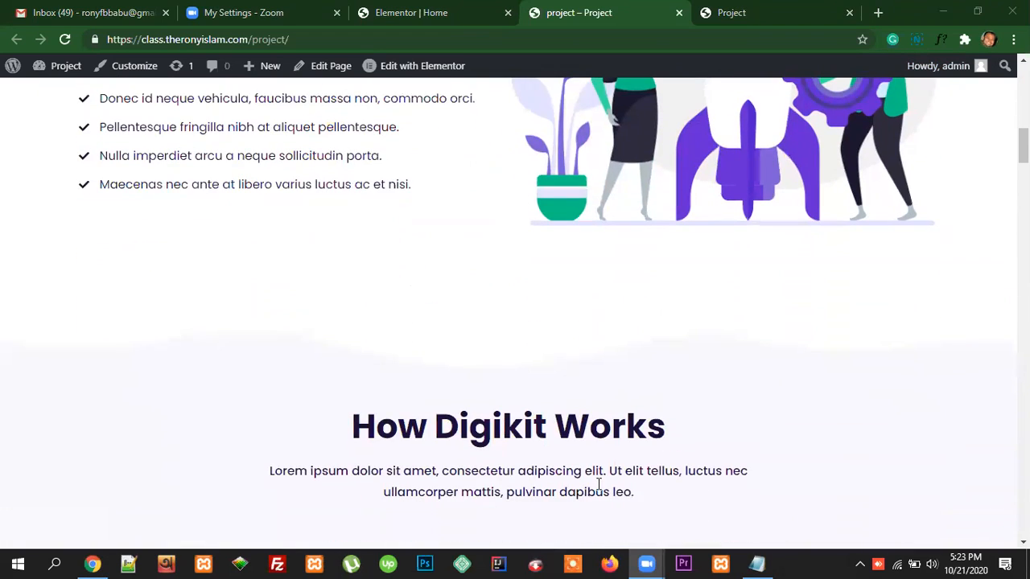
{"action": "scroll", "coordinate": [549, 345], "scroll_direction": "up", "scroll_amount": 1}
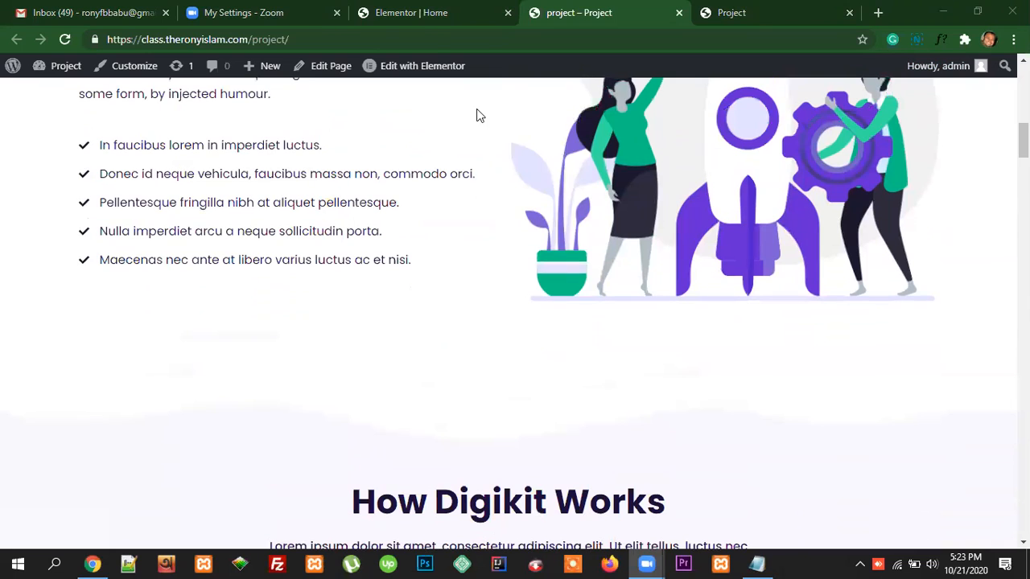
{"action": "key", "text": "ctrl+shift+Tab"}
{"action": "scroll", "coordinate": [517, 413], "scroll_direction": "up", "scroll_amount": 3}
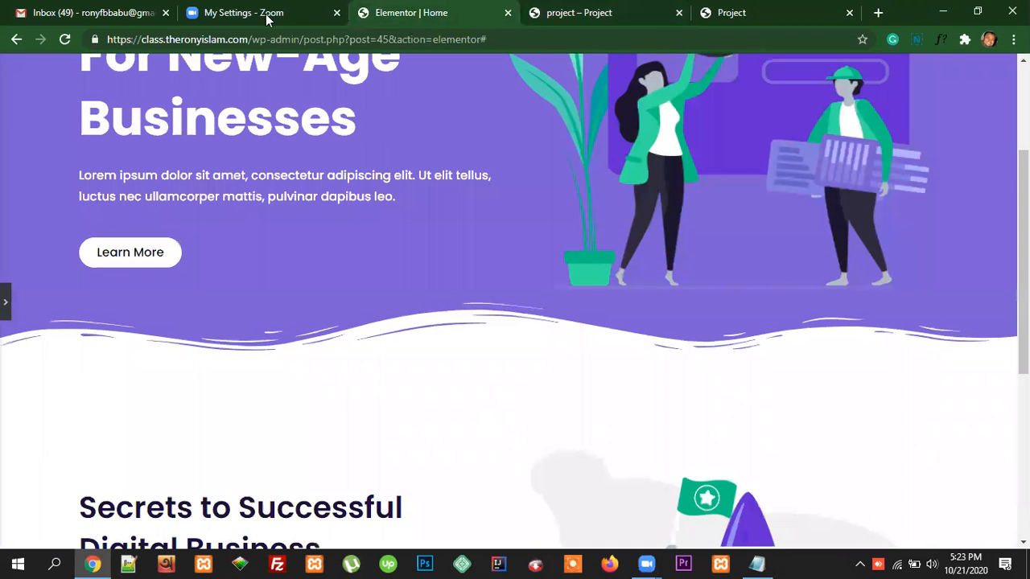
- Show the editing panel, try a 50 px top and bottom margin on the Secrets section, and clear it again
{"action": "left_click", "coordinate": [5, 303]}
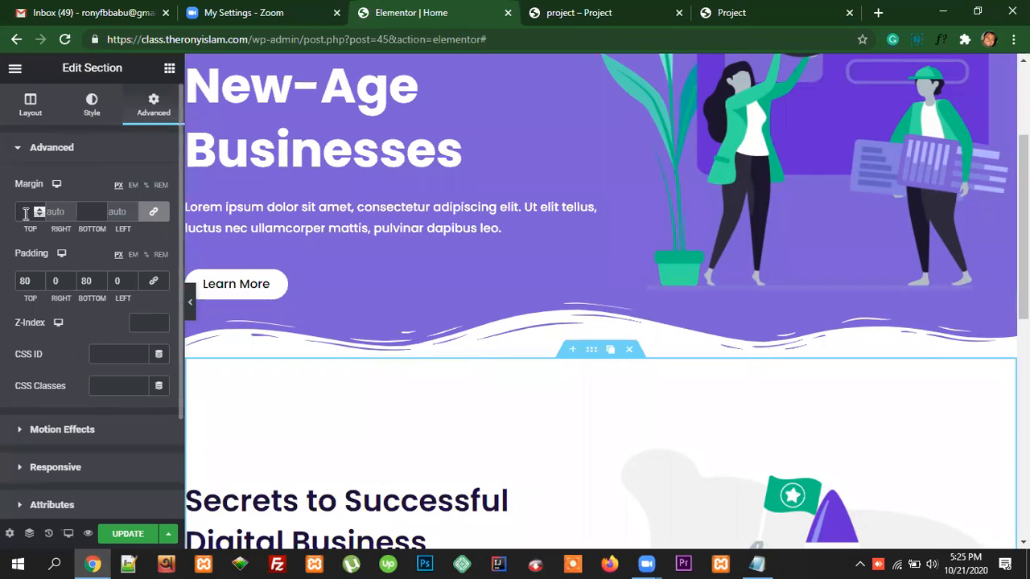
{"action": "type", "text": "5"}
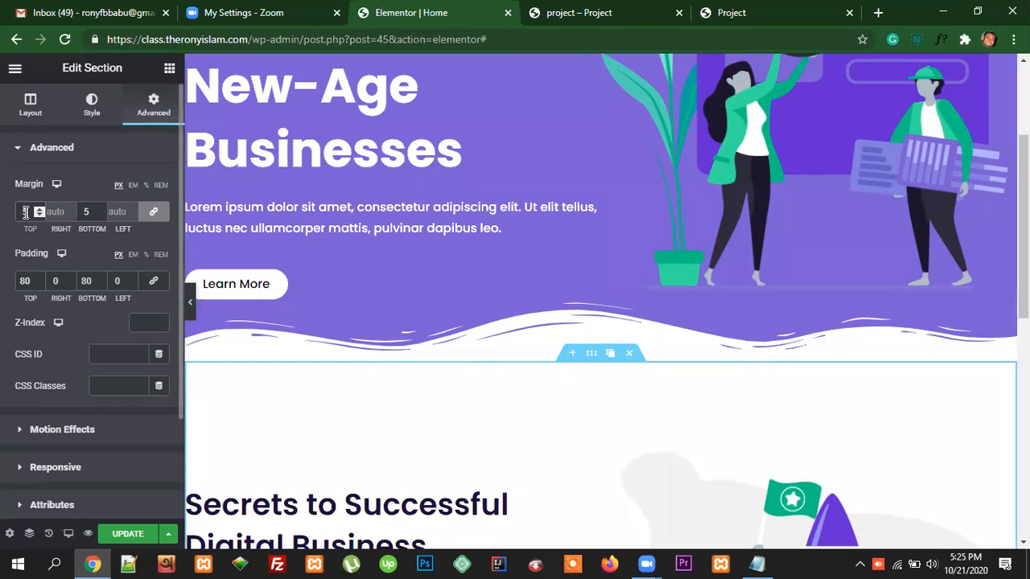
{"action": "type", "text": "0"}
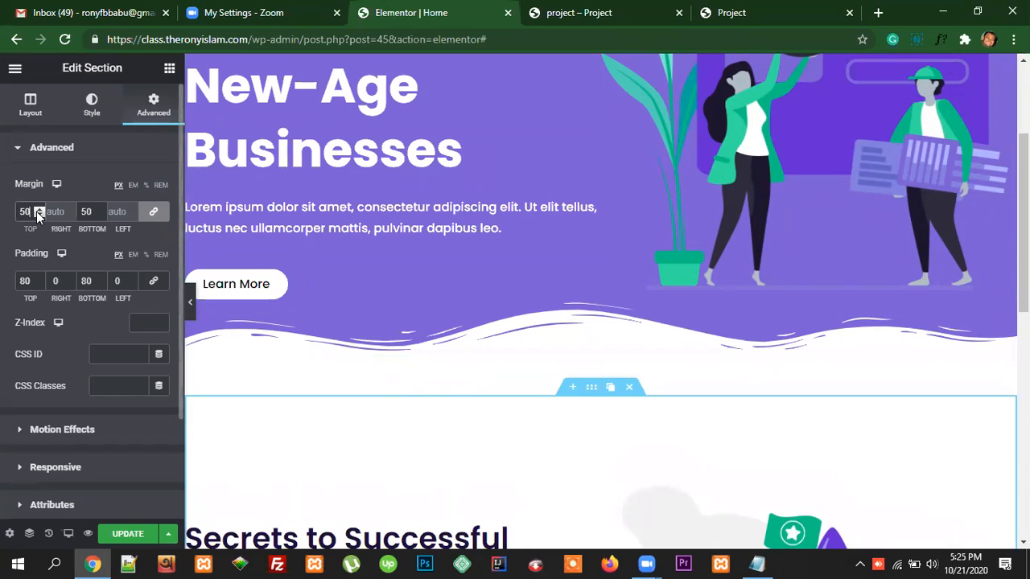
{"action": "scroll", "coordinate": [614, 451], "scroll_direction": "down", "scroll_amount": 1}
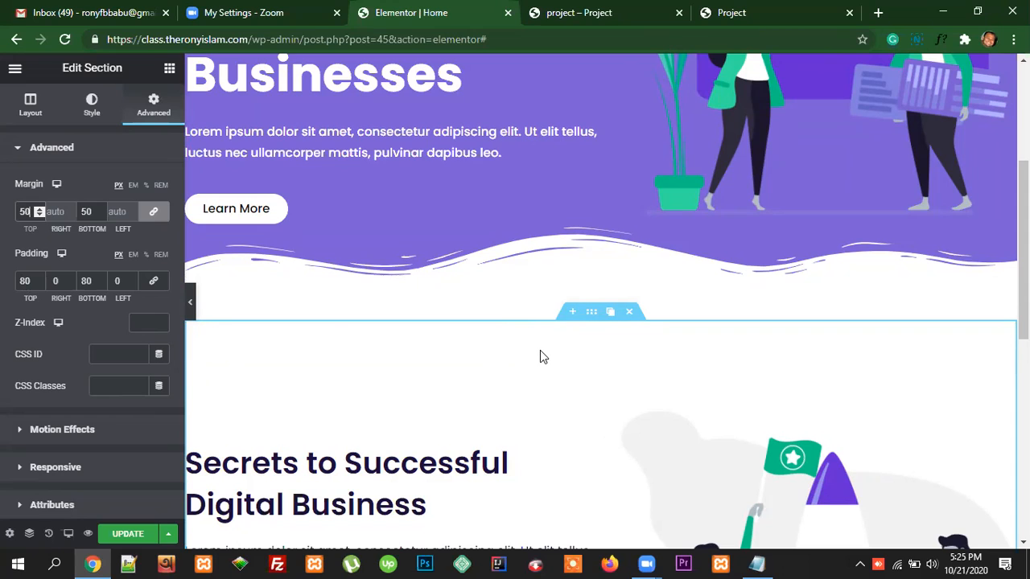
{"action": "left_click_drag", "start_coordinate": [30, 212], "coordinate": [17, 214]}
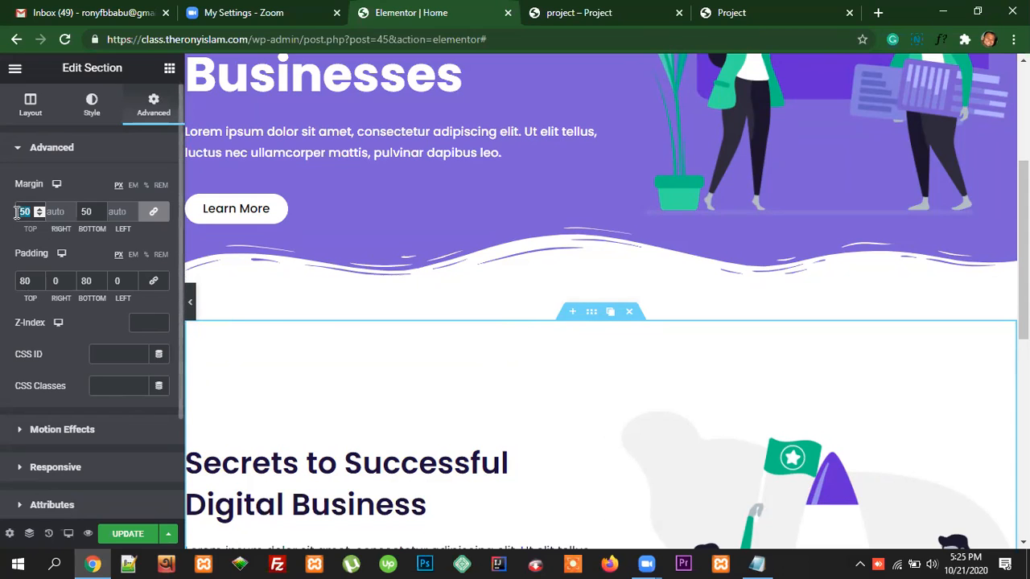
{"action": "key", "text": "BackSpace"}
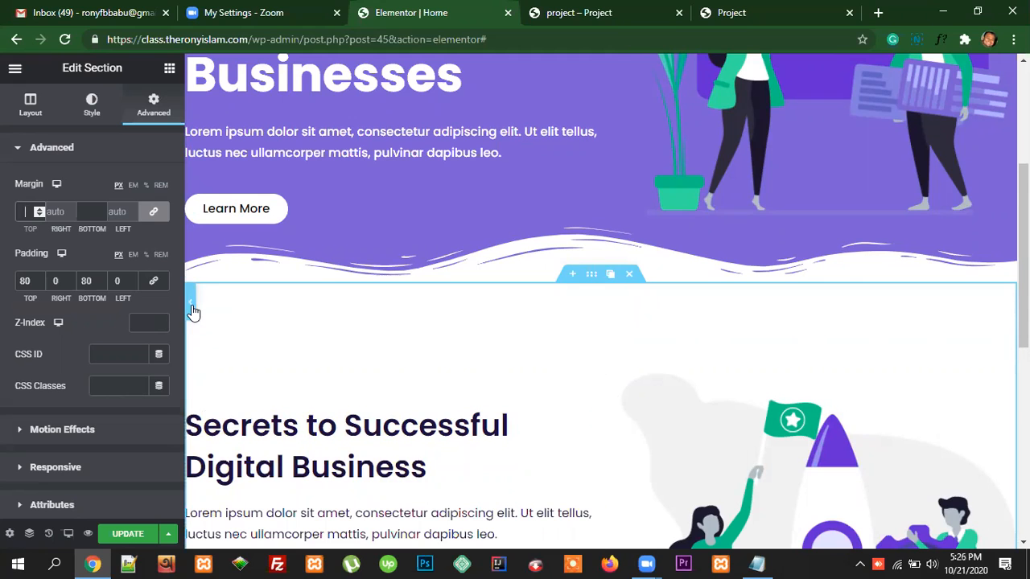
- Hide the editing panel and inspect the Secrets section's final spacing below the purple hero section
{"action": "left_click", "coordinate": [192, 307]}
{"action": "scroll", "coordinate": [724, 409], "scroll_direction": "down", "scroll_amount": 1}
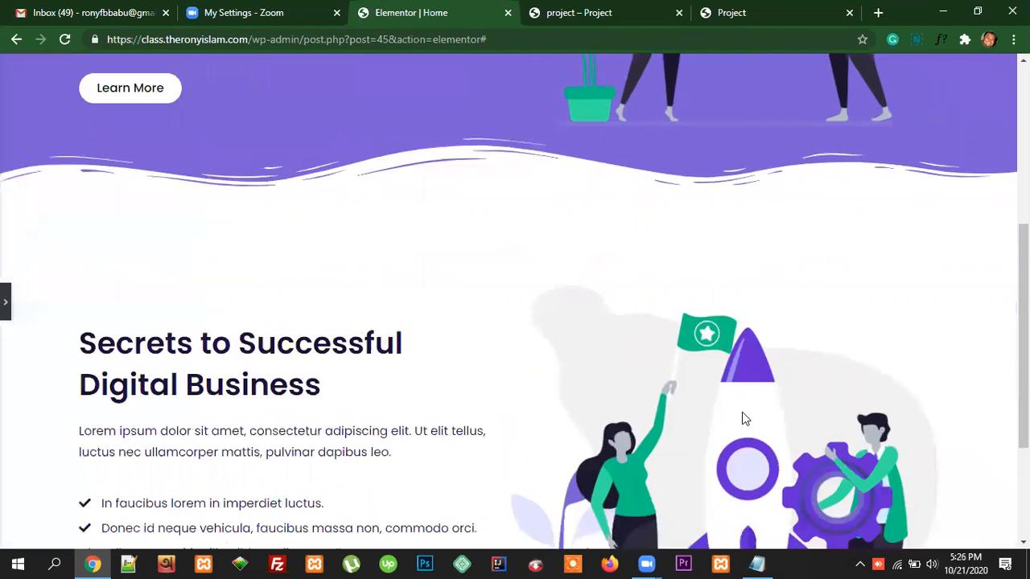
{"action": "scroll", "coordinate": [804, 402], "scroll_direction": "down", "scroll_amount": 2}
{"action": "scroll", "coordinate": [888, 386], "scroll_direction": "up", "scroll_amount": 1}
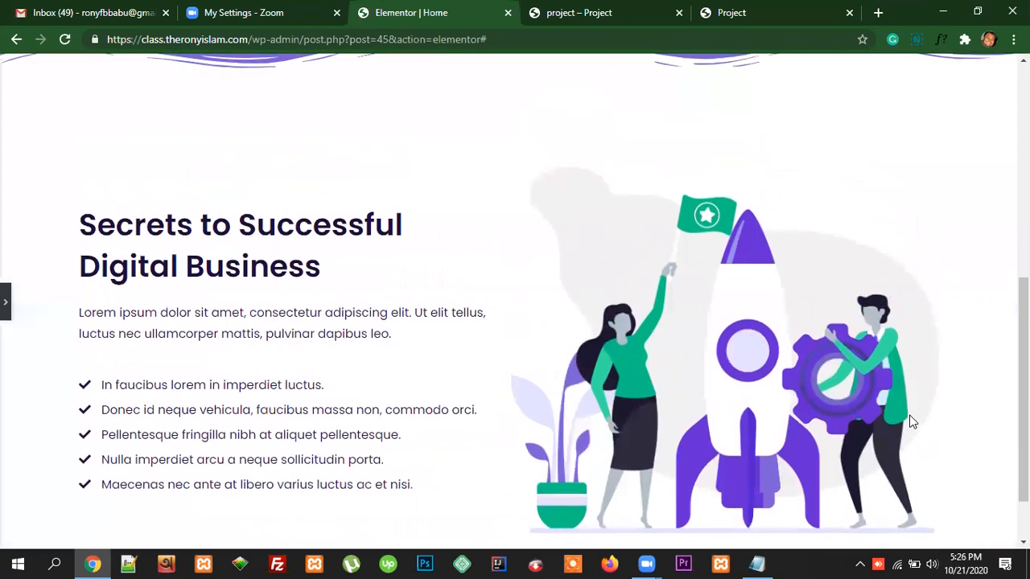
- Switch to the reference project page and survey its sections below the Secrets section, down to Premium Clients and the footer
{"action": "scroll", "coordinate": [885, 362], "scroll_direction": "up", "scroll_amount": 1}
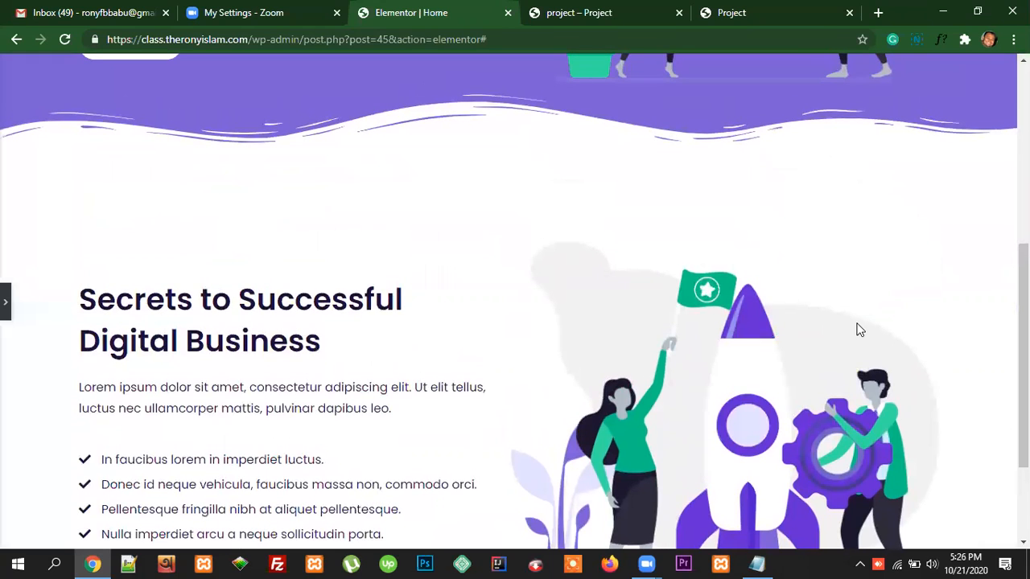
{"action": "left_click", "coordinate": [613, 10]}
{"action": "scroll", "coordinate": [766, 357], "scroll_direction": "down", "scroll_amount": 4}
{"action": "scroll", "coordinate": [846, 375], "scroll_direction": "down", "scroll_amount": 2}
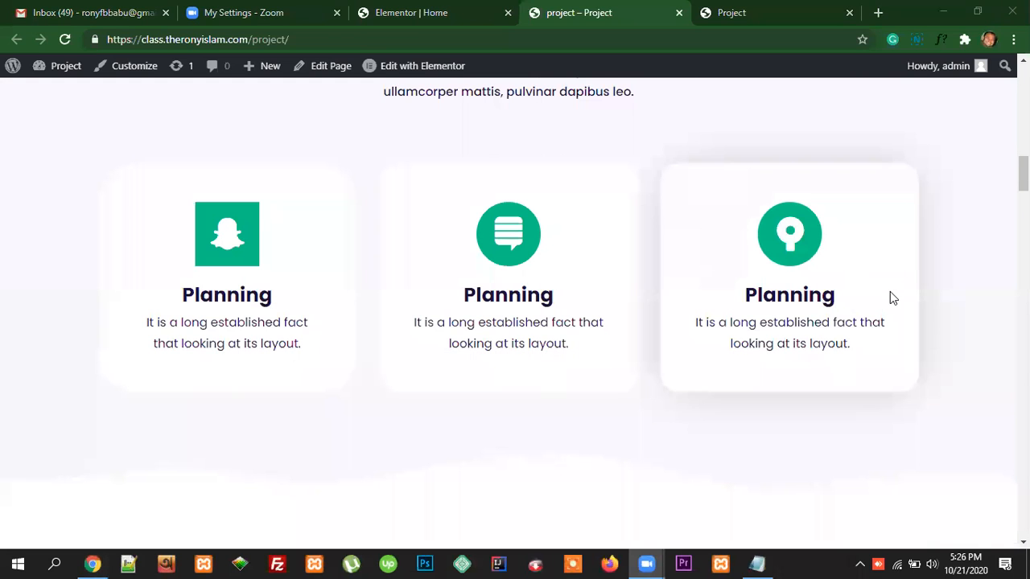
{"action": "scroll", "coordinate": [772, 375], "scroll_direction": "down", "scroll_amount": 15}
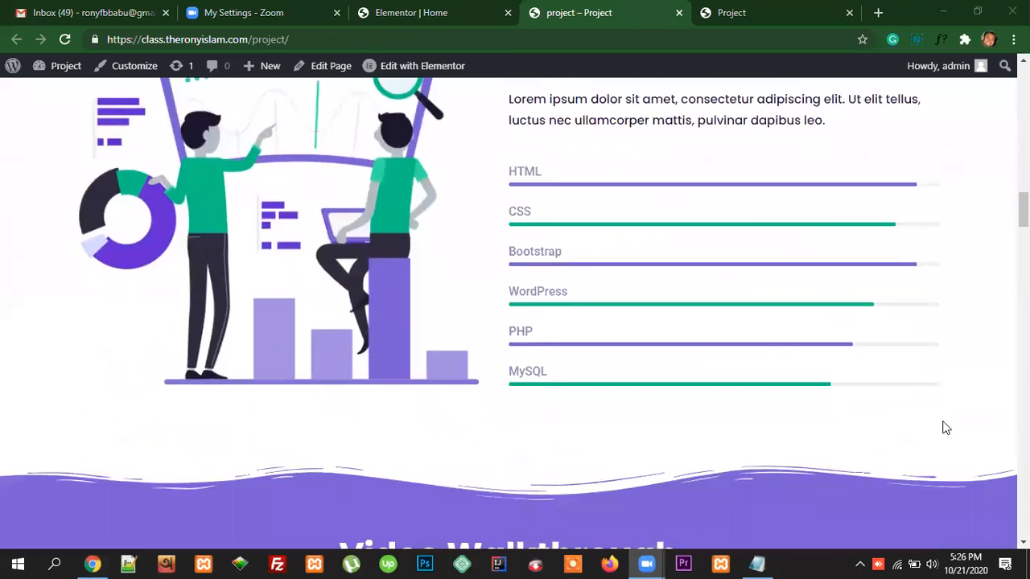
{"action": "scroll", "coordinate": [953, 441], "scroll_direction": "down", "scroll_amount": 20}
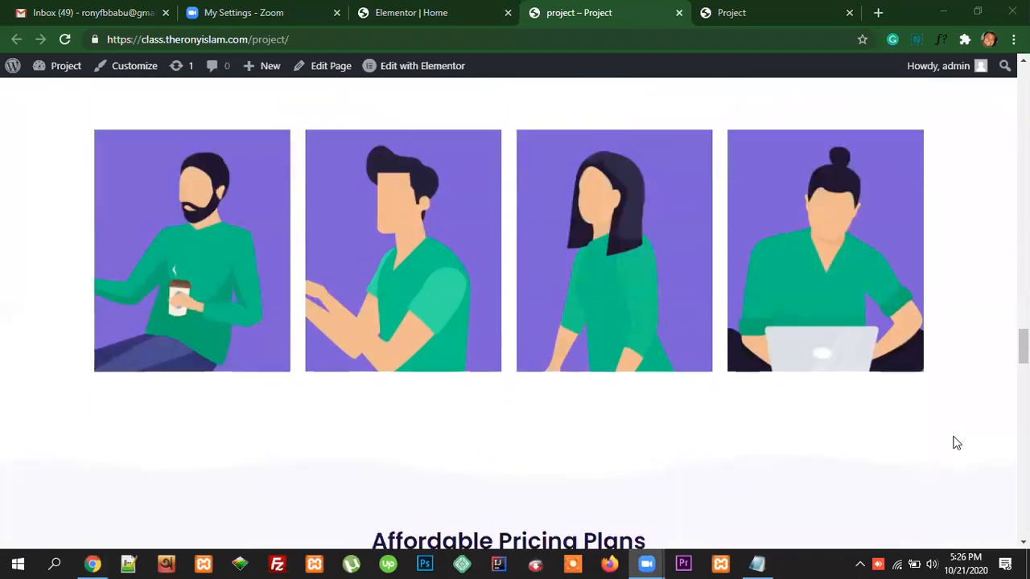
{"action": "scroll", "coordinate": [955, 442], "scroll_direction": "down", "scroll_amount": 5}
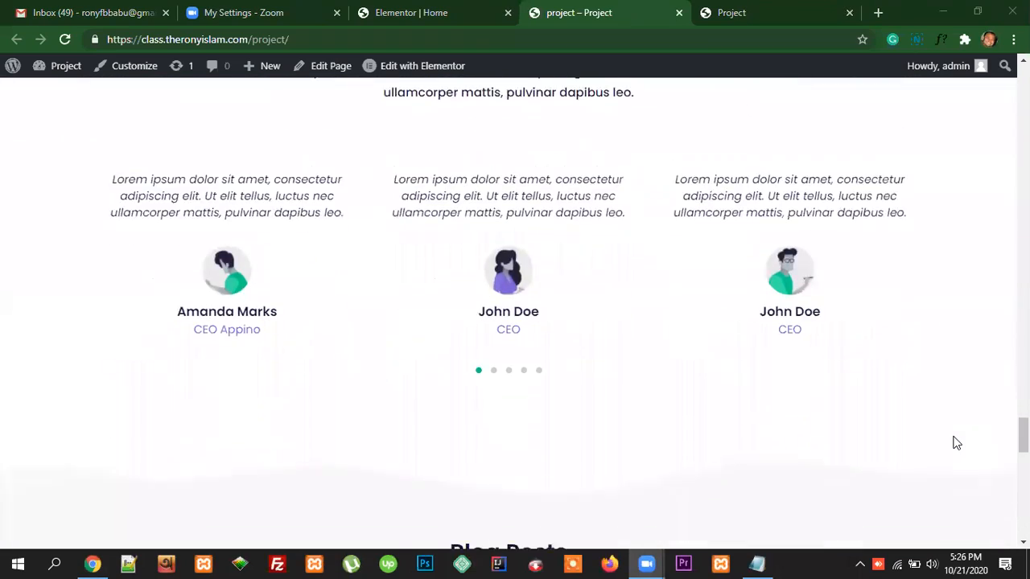
{"action": "scroll", "coordinate": [955, 442], "scroll_direction": "down", "scroll_amount": 8}
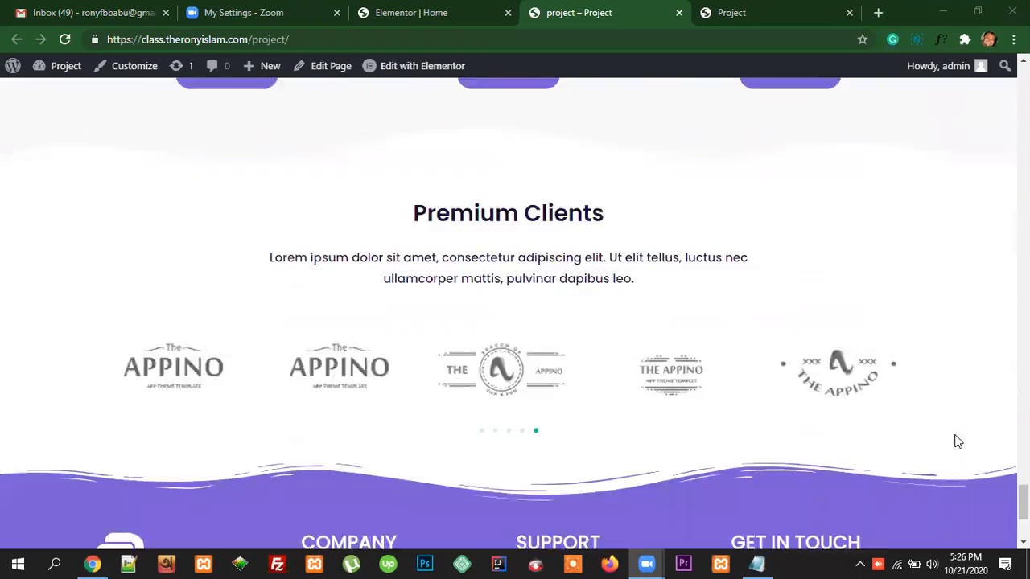
- Review the reference page's sections from Premium Clients back up through Client Testimonials to Affordable Pricing Plans
{"action": "scroll", "coordinate": [885, 485], "scroll_direction": "up", "scroll_amount": 8}
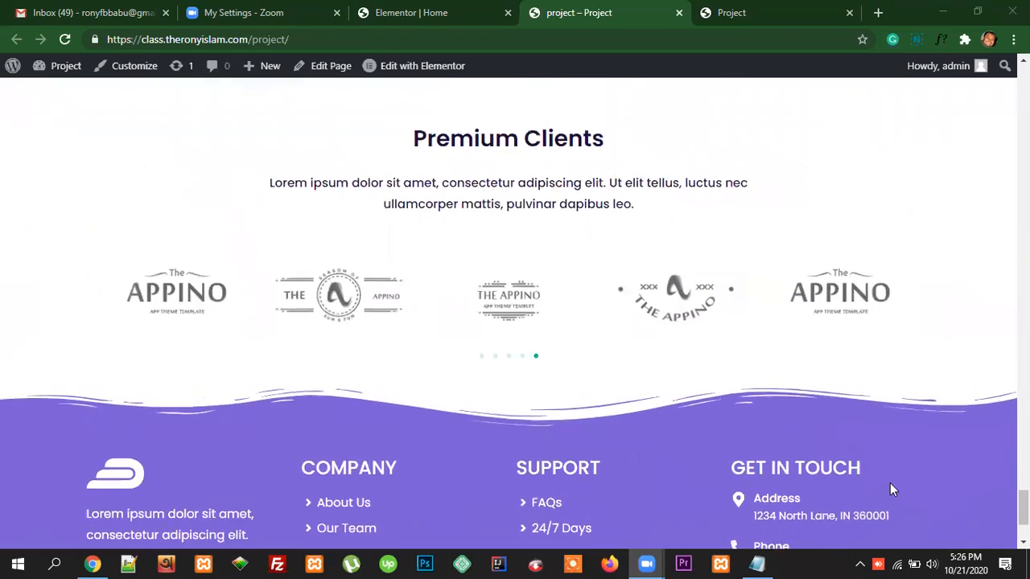
{"action": "scroll", "coordinate": [890, 481], "scroll_direction": "up", "scroll_amount": 8}
{"action": "scroll", "coordinate": [890, 483], "scroll_direction": "down", "scroll_amount": 8}
{"action": "scroll", "coordinate": [819, 398], "scroll_direction": "up", "scroll_amount": 3}
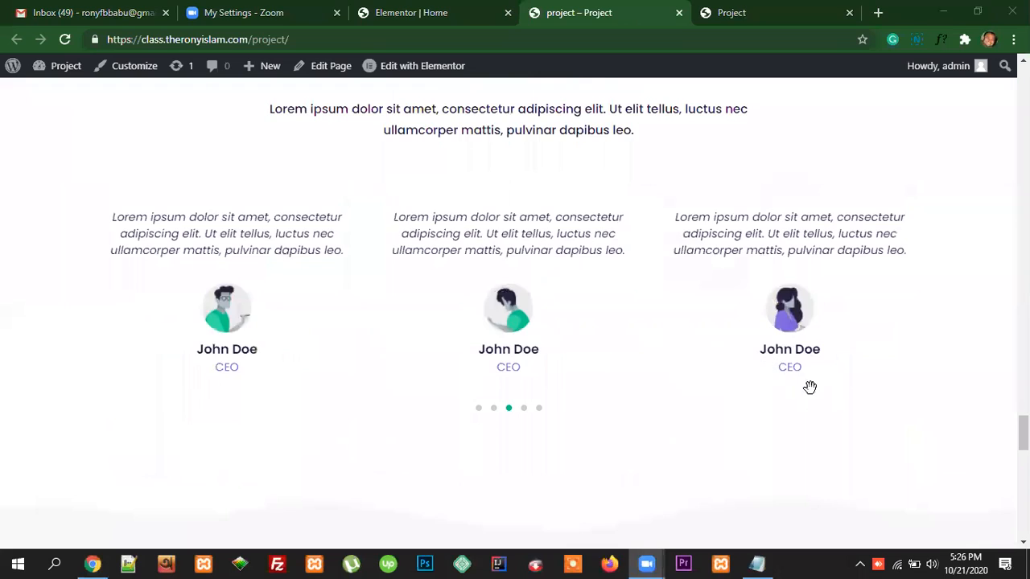
{"action": "scroll", "coordinate": [813, 386], "scroll_direction": "up", "scroll_amount": 2}
{"action": "scroll", "coordinate": [847, 432], "scroll_direction": "up", "scroll_amount": 4}
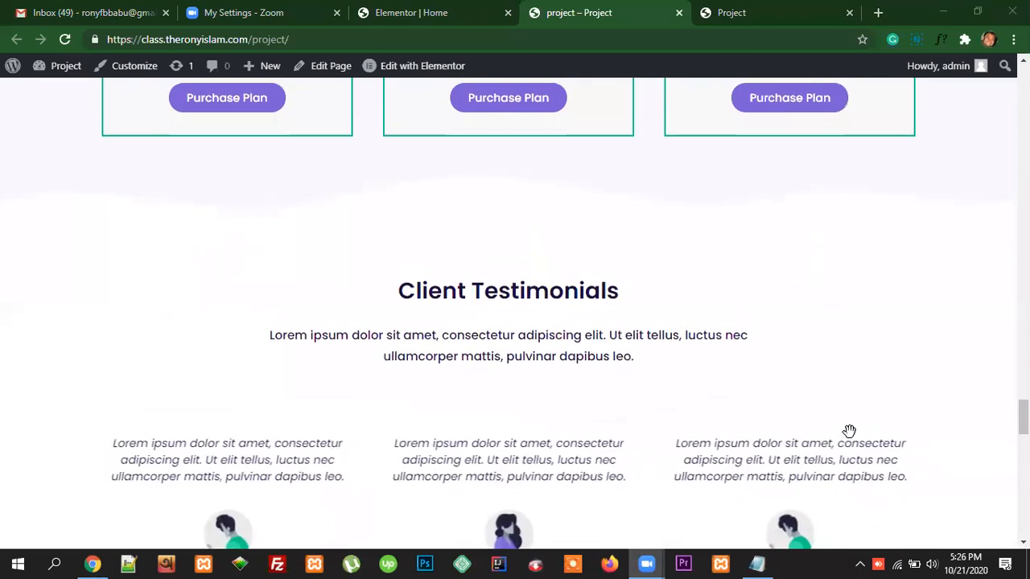
{"action": "scroll", "coordinate": [854, 439], "scroll_direction": "up", "scroll_amount": 4}
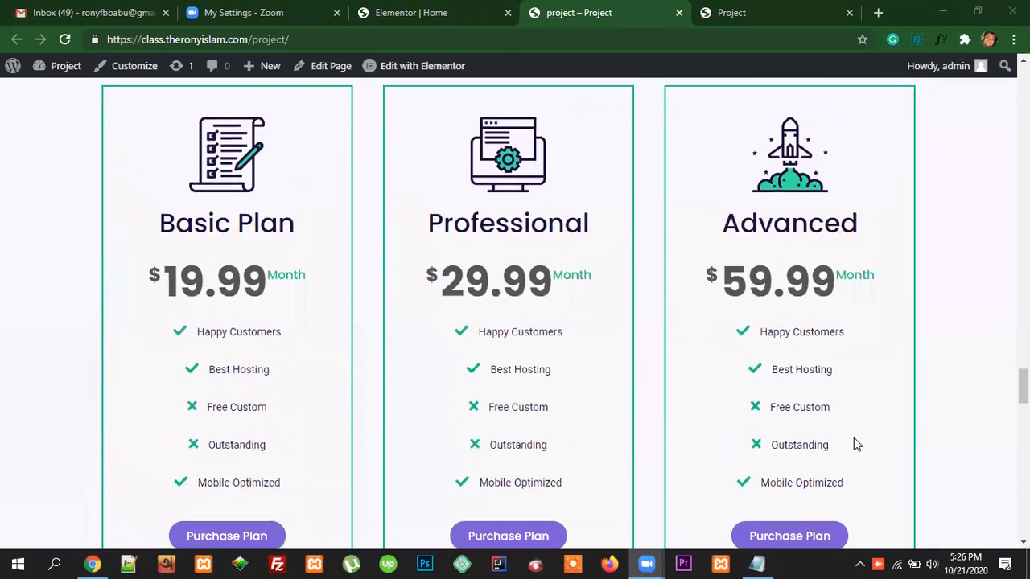
{"action": "scroll", "coordinate": [854, 438], "scroll_direction": "up", "scroll_amount": 1}
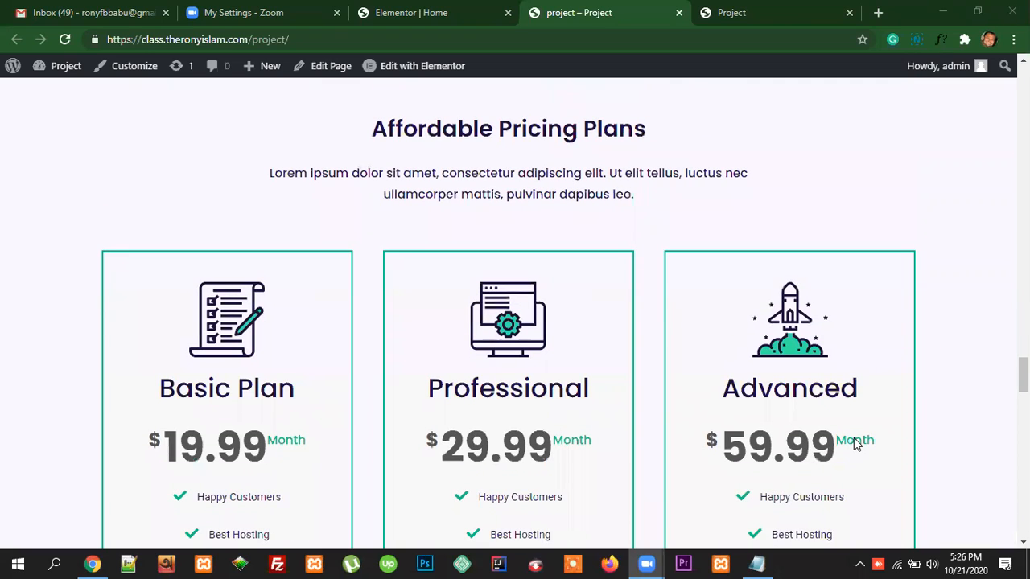